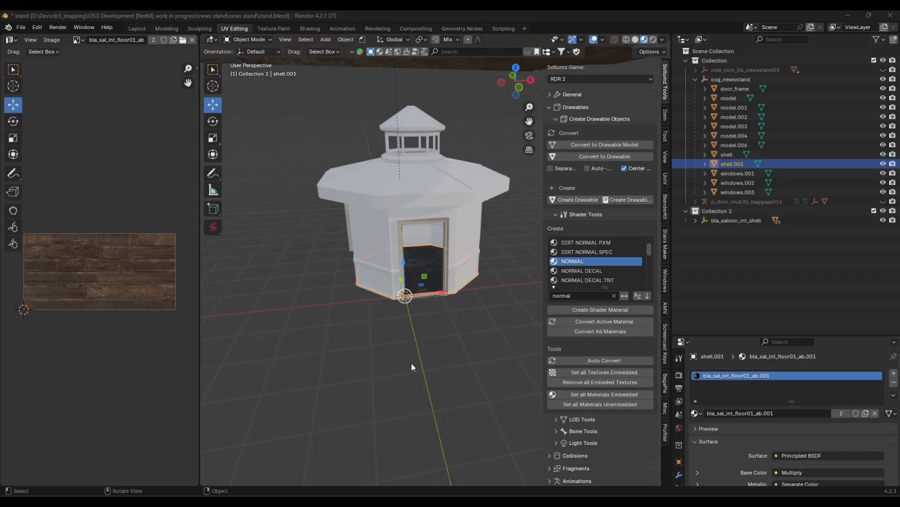
# - Delete the bla_saloon_int_shell object hierarchy from Collection 2
pyautogui.click(411, 364)
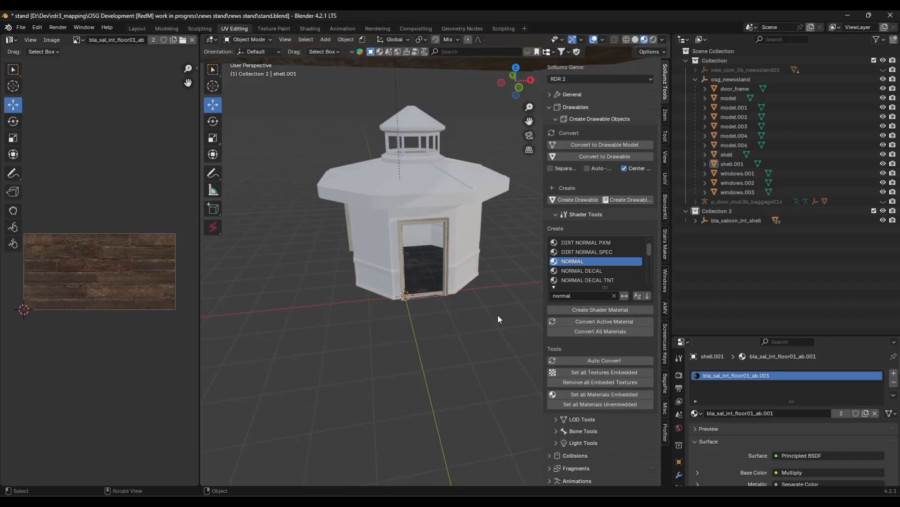
pyautogui.click(728, 220)
pyautogui.rightClick(728, 220)
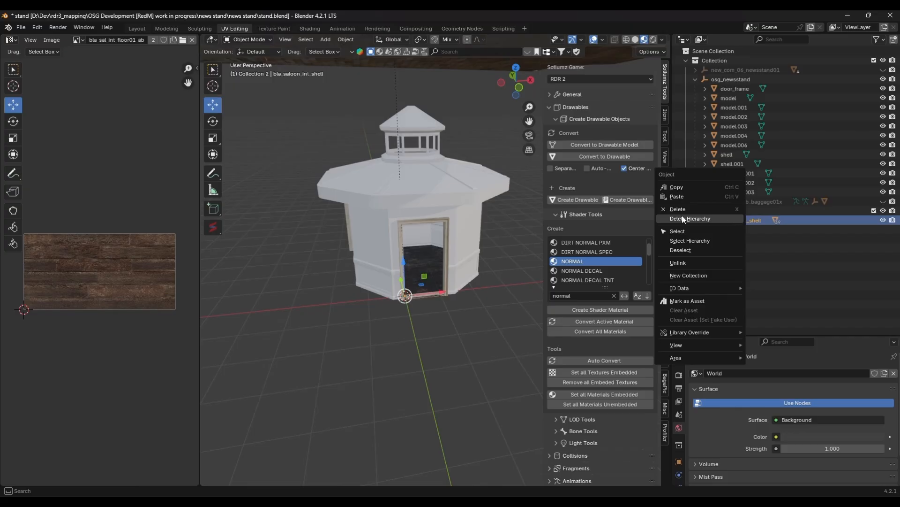
pyautogui.click(695, 219)
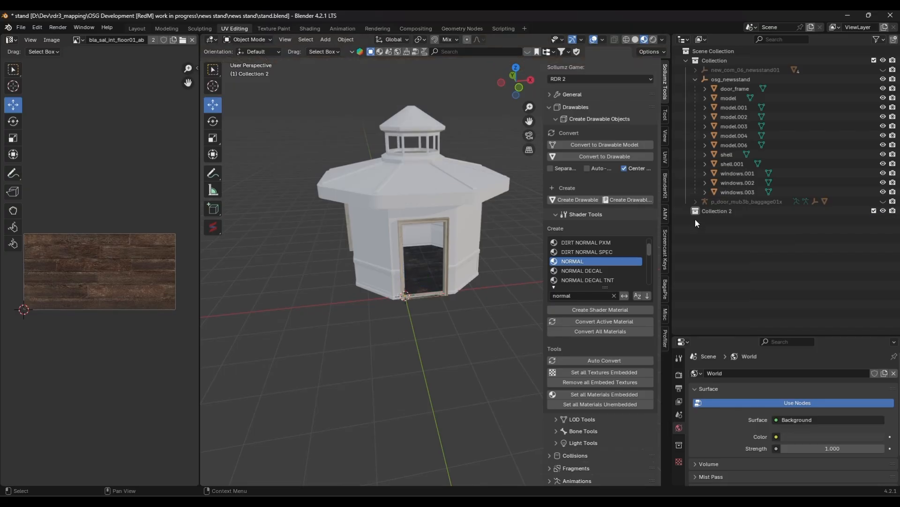
# - Collapse the image editor area so the 3D viewport fills the workspace
pyautogui.moveTo(525, 255); pyautogui.dragTo(471, 320, button='middle')
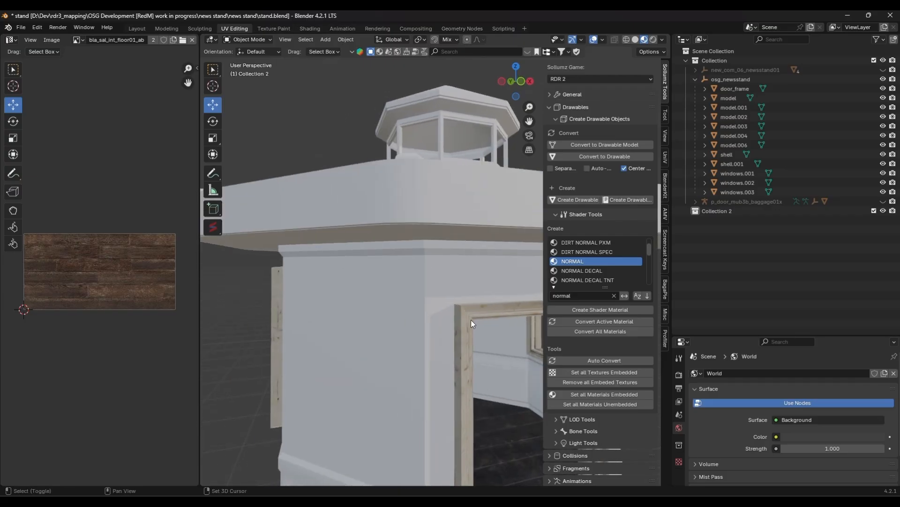
pyautogui.scroll(3, 429, 227)
pyautogui.scroll(-6, 412, 275)
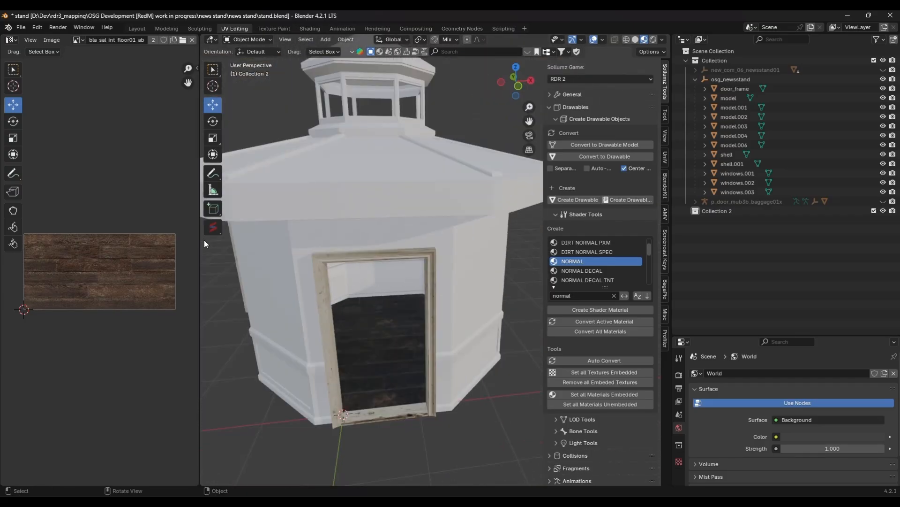
pyautogui.moveTo(199, 241); pyautogui.dragTo(28, 249)
pyautogui.scroll(-5, 424, 258)
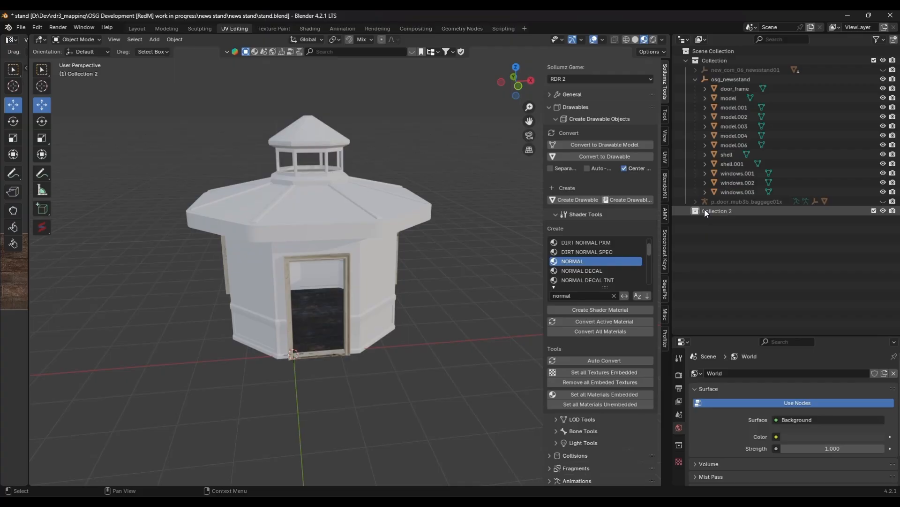
# - Switch to the CodeX world viewer and fly the camera through the saloon interior
pyautogui.moveTo(621, 501)
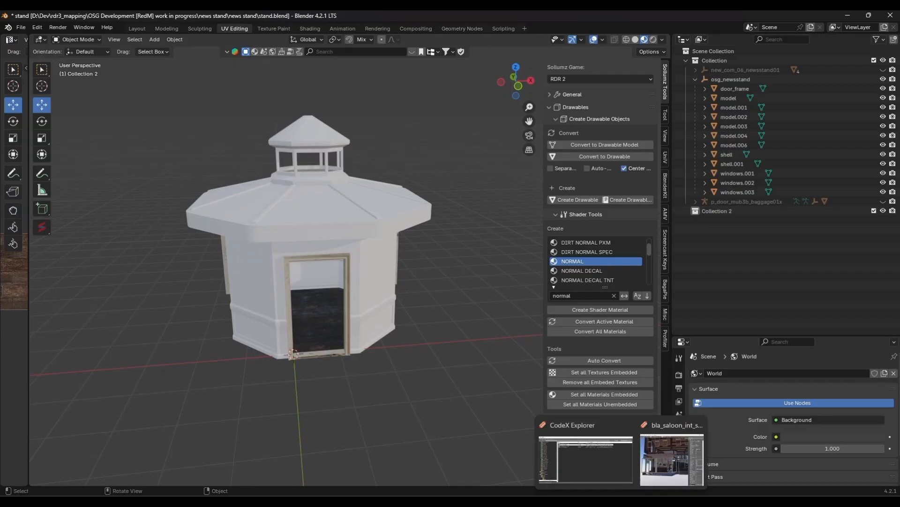
pyautogui.click(616, 475)
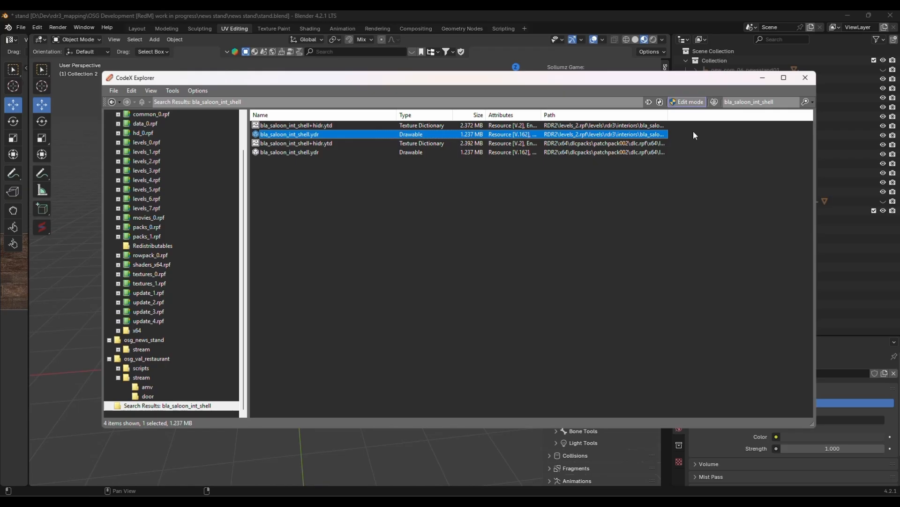
pyautogui.moveTo(725, 501)
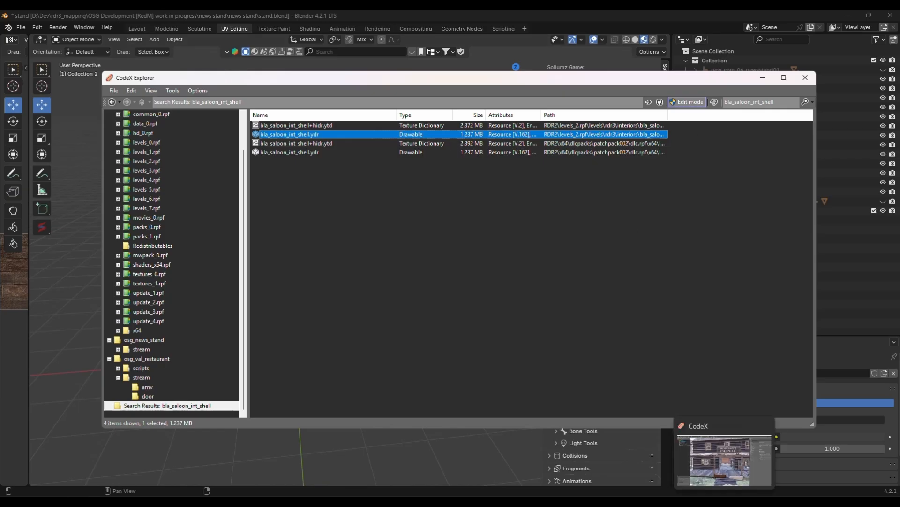
pyautogui.click(725, 471)
pyautogui.moveTo(380, 328); pyautogui.dragTo(474, 331)
pyautogui.press('w')
pyautogui.press('w')
pyautogui.press('w')
pyautogui.press('w')
pyautogui.press('s')
pyautogui.press('w')
pyautogui.press('w')
pyautogui.press('w')
pyautogui.press('a')
pyautogui.press('d')
pyautogui.press('w')
pyautogui.press('s')
pyautogui.press('d')
pyautogui.press('s')
pyautogui.press('w')
pyautogui.press('s')
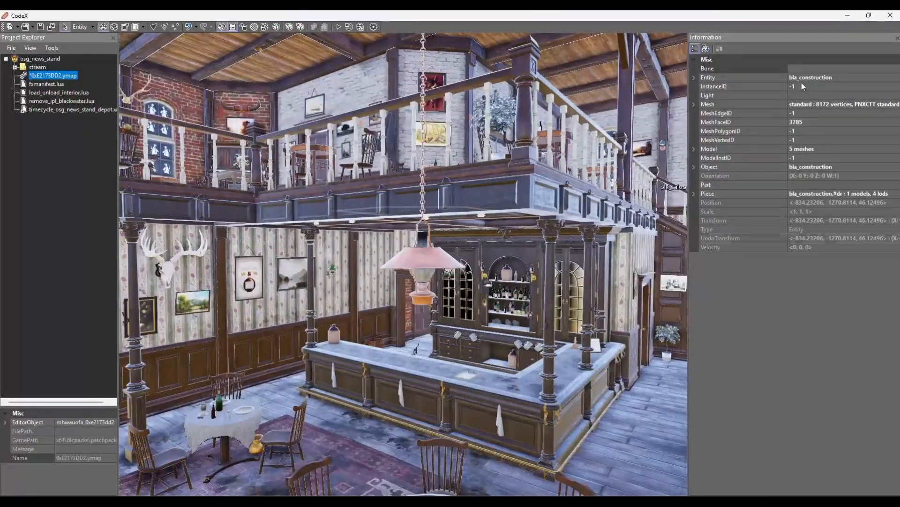
# - Select the saloon's interior shell entity and highlight its entity name
pyautogui.click(282, 380)
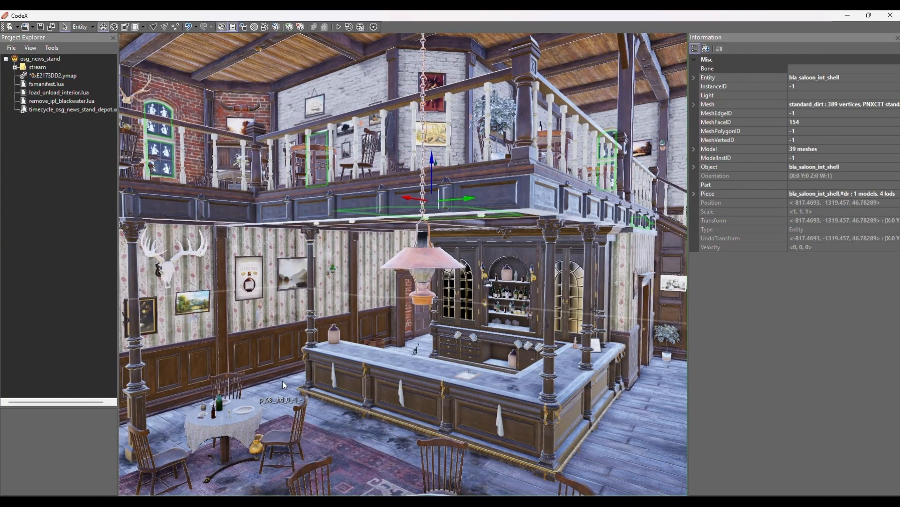
pyautogui.click(837, 78)
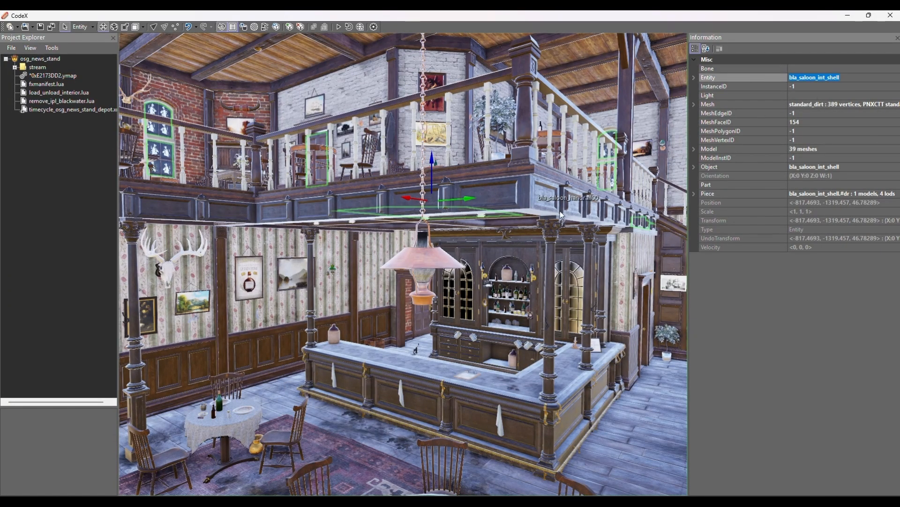
# - Open bla_saloon_int_shell.ydr from the CodeX Explorer search results in its own viewer
pyautogui.moveTo(636, 473)
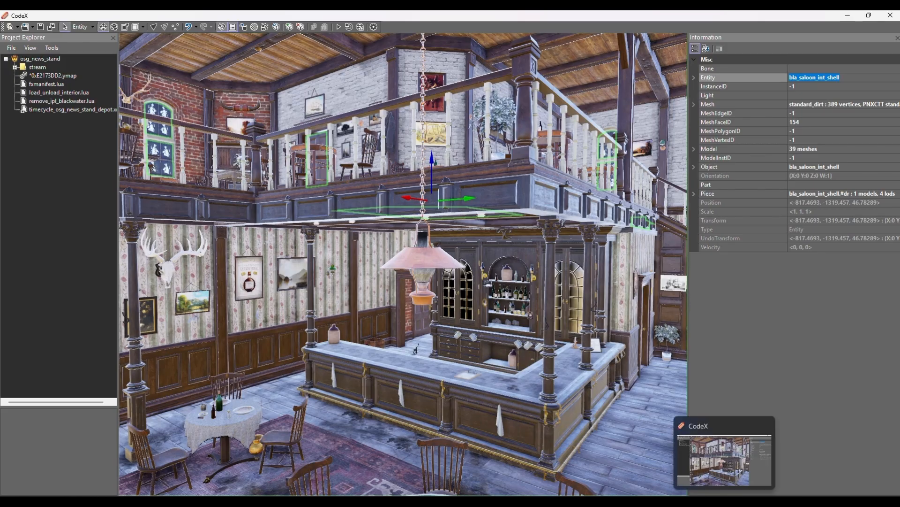
pyautogui.click(623, 471)
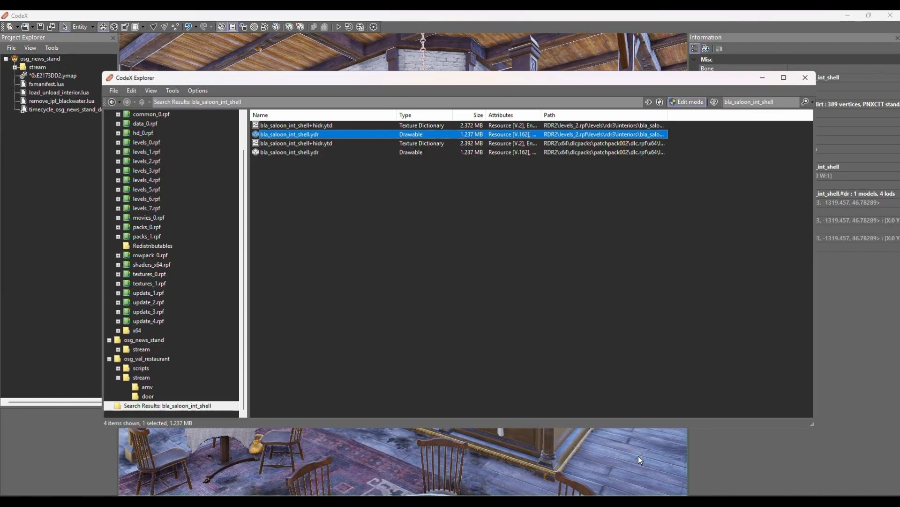
pyautogui.doubleClick(775, 101)
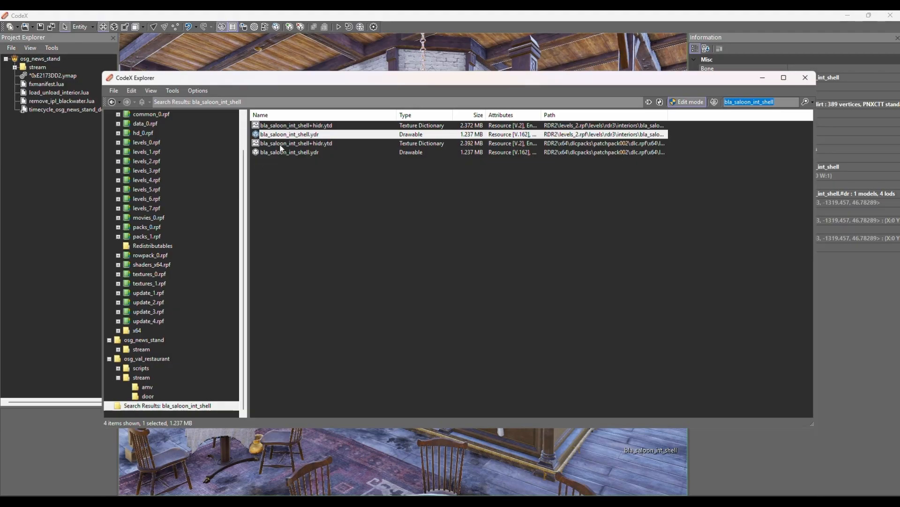
pyautogui.doubleClick(291, 135)
pyautogui.moveTo(373, 230); pyautogui.dragTo(325, 314)
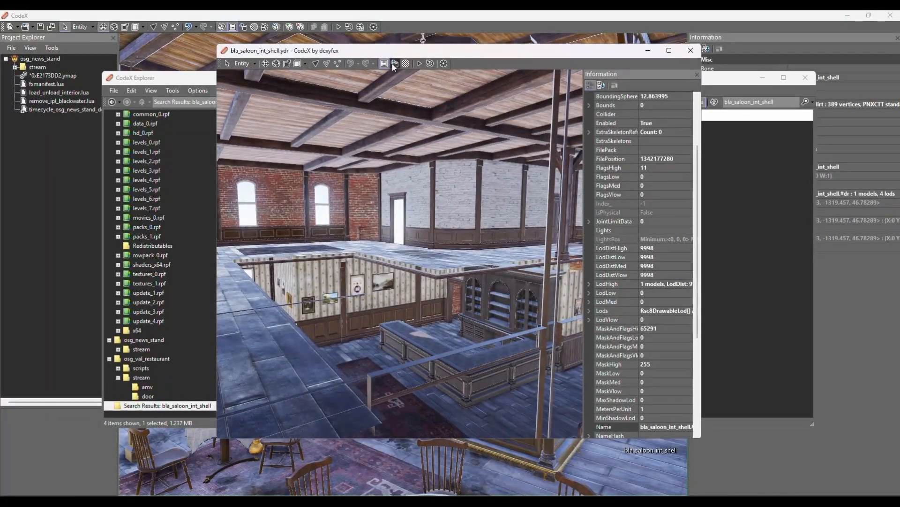
# - Open the drawable's export dialog to review the XML and texture export folders, then cancel it
pyautogui.click(395, 63)
pyautogui.moveTo(442, 142); pyautogui.dragTo(307, 145)
pyautogui.moveTo(442, 170); pyautogui.dragTo(366, 170)
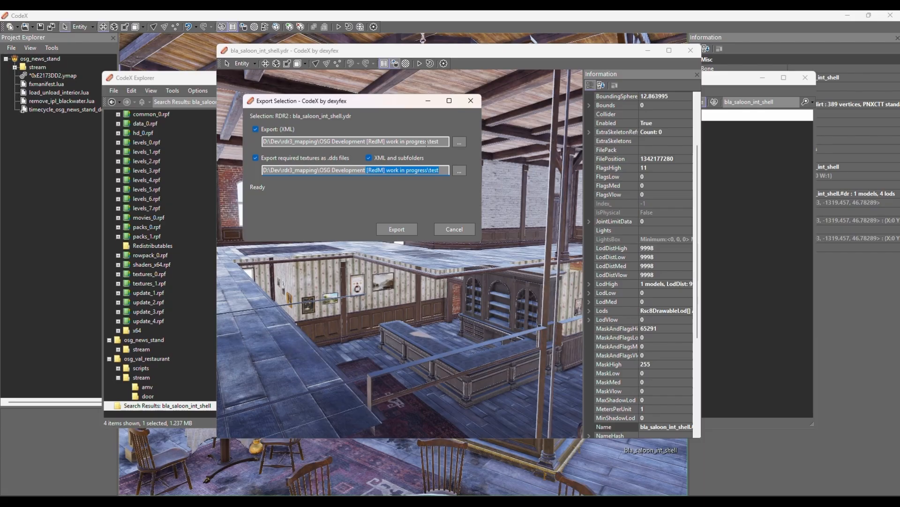
pyautogui.click(453, 229)
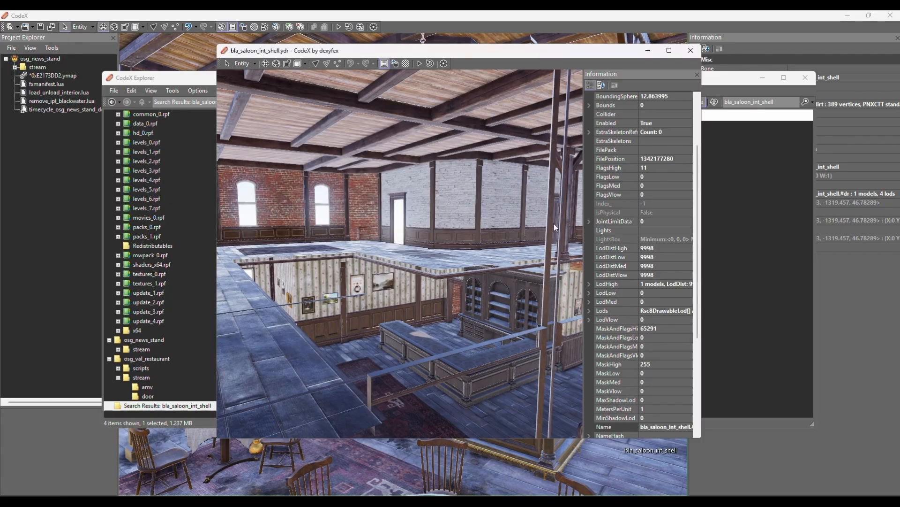
# - Return to Blender and import bla_saloon_int_shell.ydr.xml into Collection 2 as Codewalker XML
pyautogui.click(690, 51)
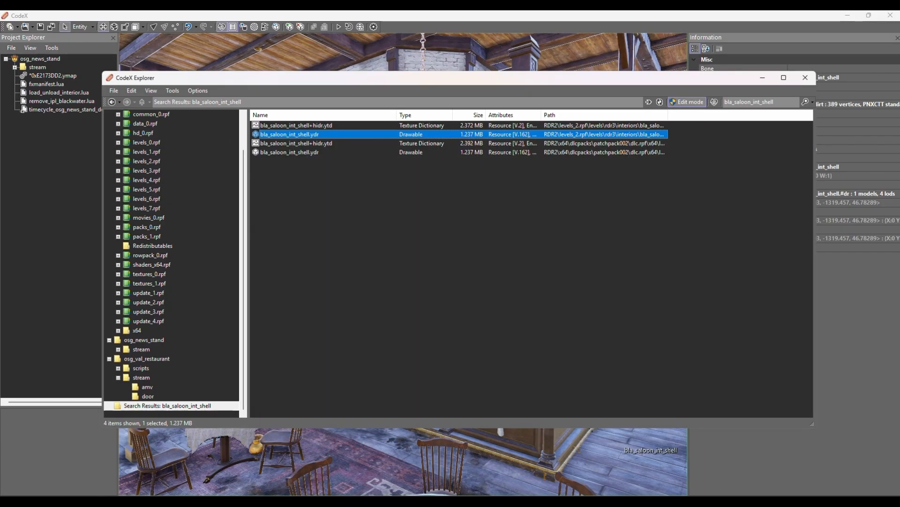
pyautogui.moveTo(621, 501)
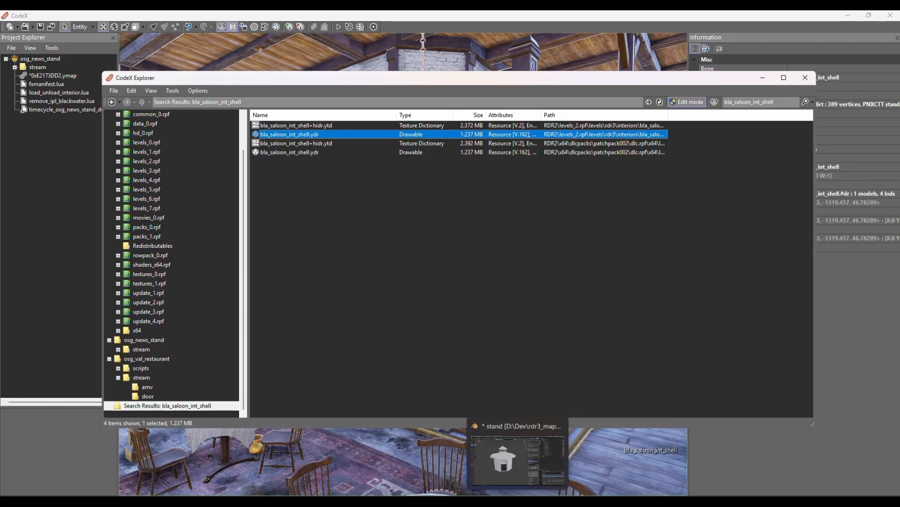
pyautogui.click(518, 501)
pyautogui.click(717, 212)
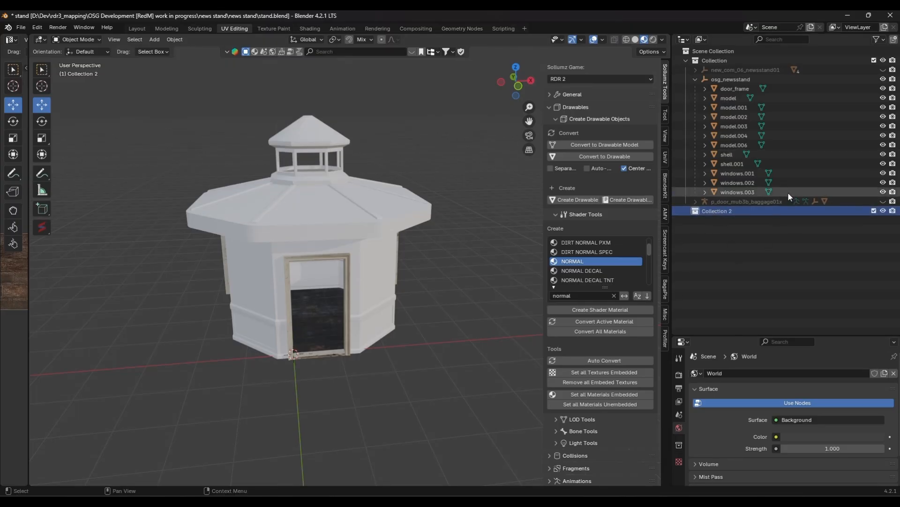
pyautogui.click(19, 29)
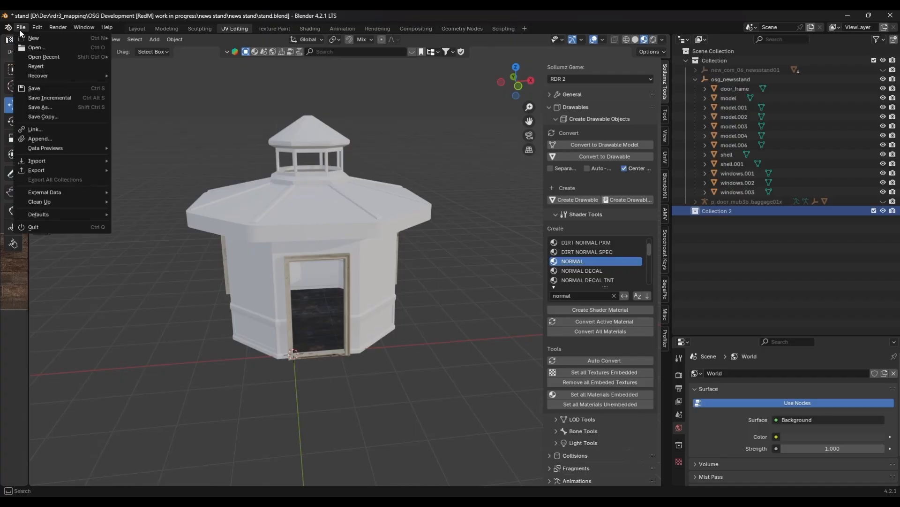
pyautogui.moveTo(41, 159)
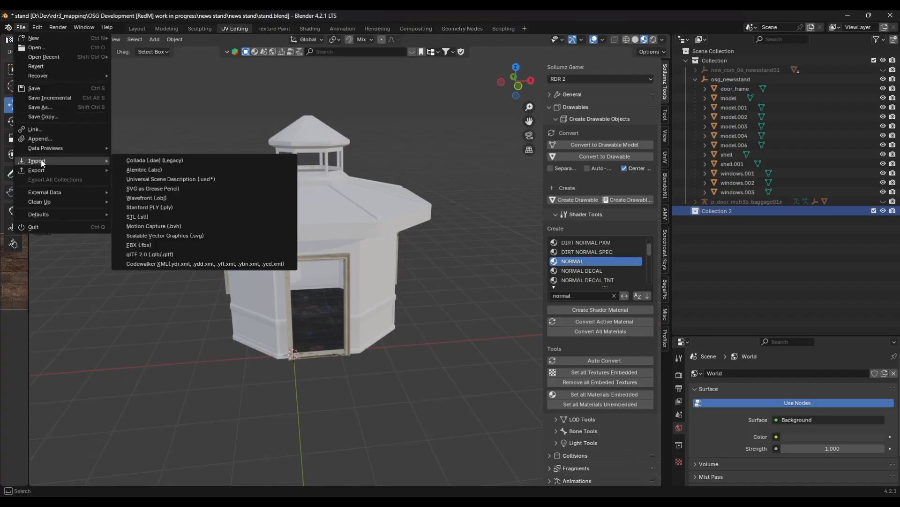
pyautogui.click(163, 267)
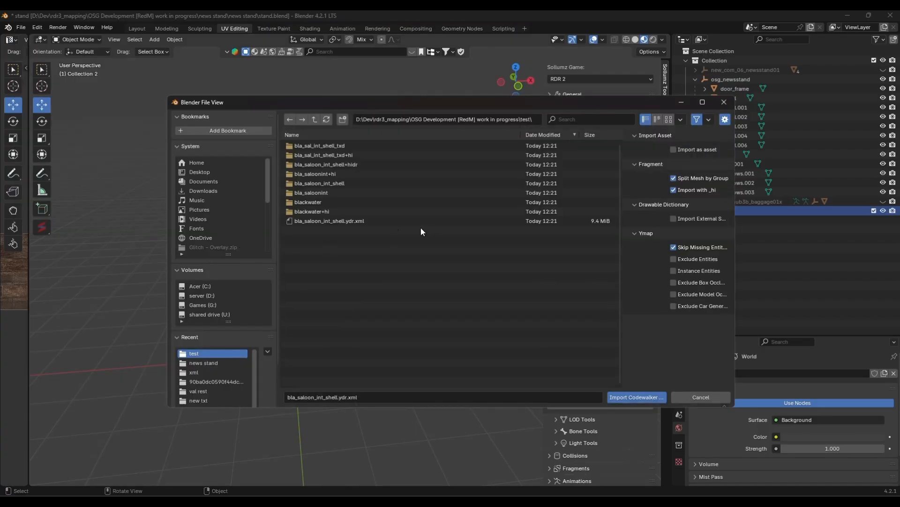
pyautogui.click(347, 220)
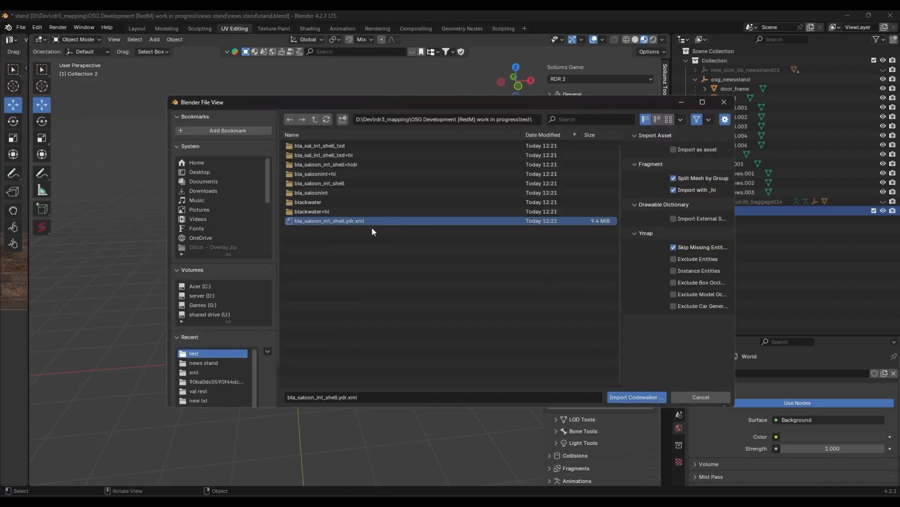
pyautogui.click(625, 398)
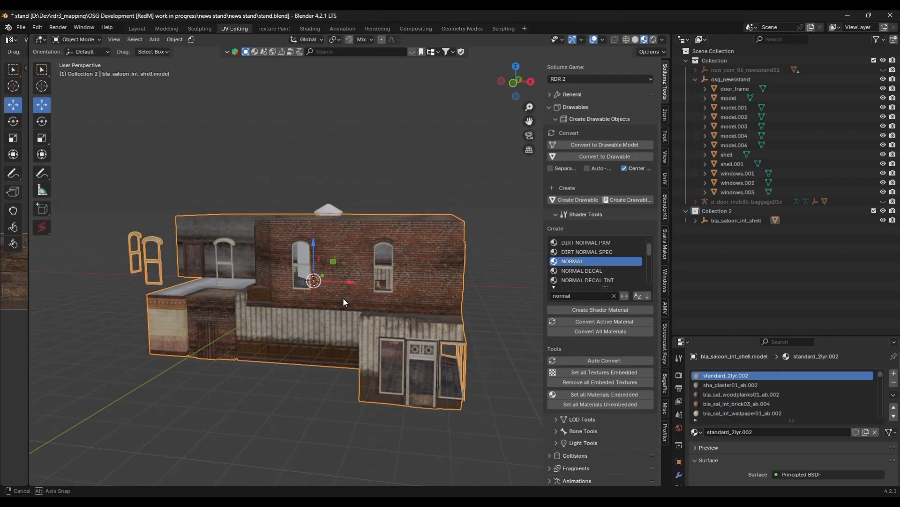
# - Move the imported saloon shell upward along the Z axis above the news stand
pyautogui.moveTo(343, 297); pyautogui.dragTo(354, 236, button='middle')
pyautogui.scroll(-1, 356, 299)
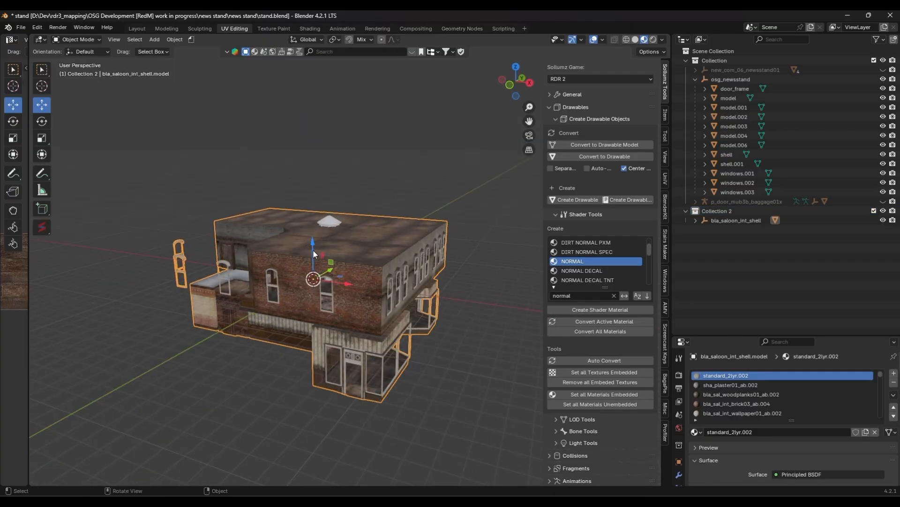
pyautogui.moveTo(313, 249); pyautogui.dragTo(302, 82)
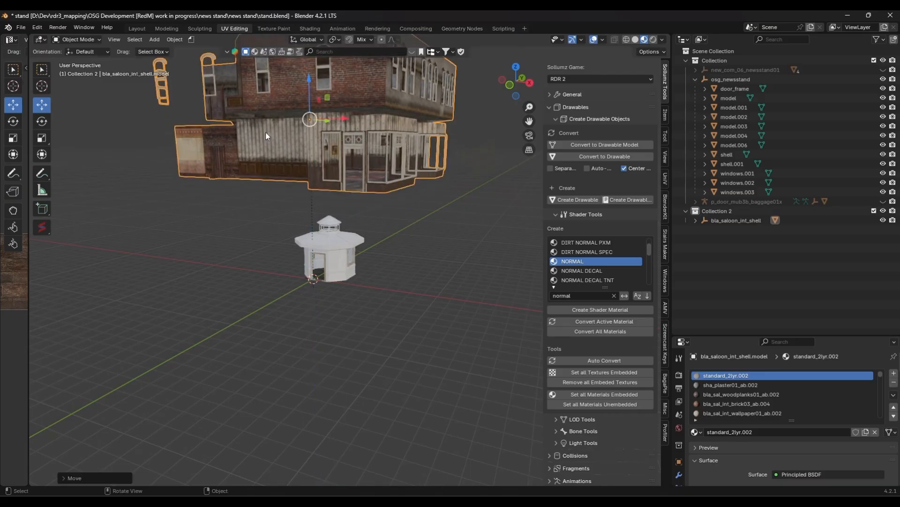
pyautogui.moveTo(274, 199); pyautogui.dragTo(324, 203, button='middle')
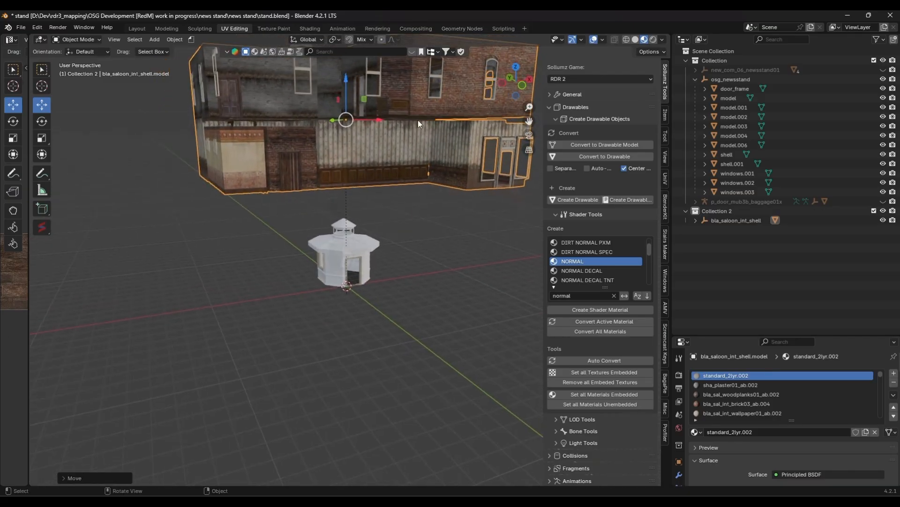
pyautogui.scroll(-3, 366, 151)
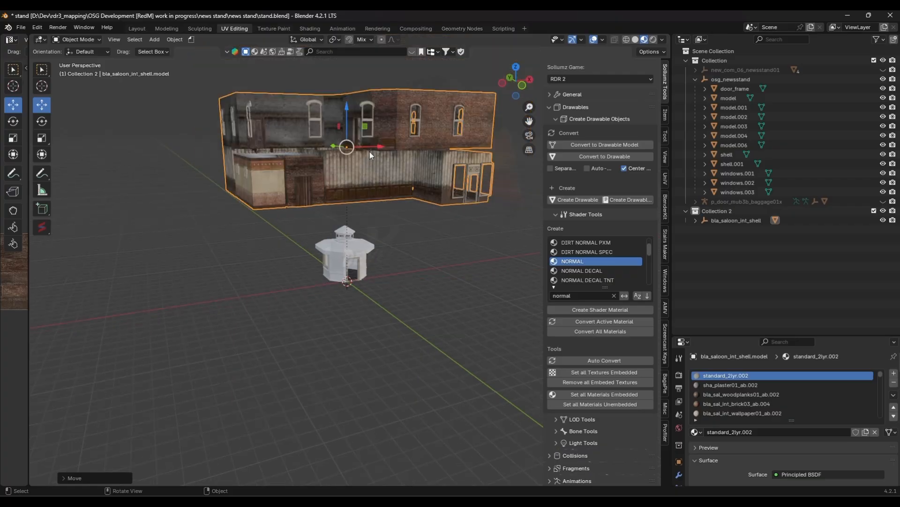
pyautogui.scroll(5, 361, 320)
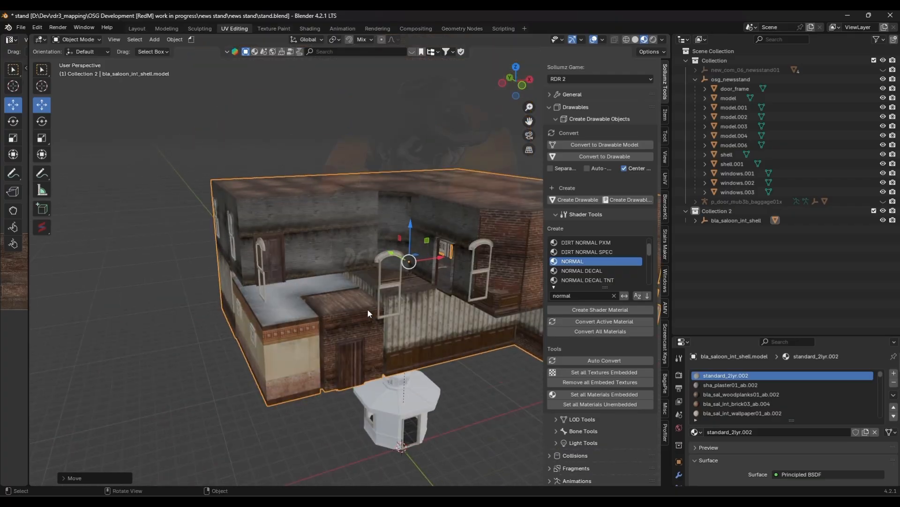
pyautogui.moveTo(368, 308); pyautogui.dragTo(281, 297, button='middle')
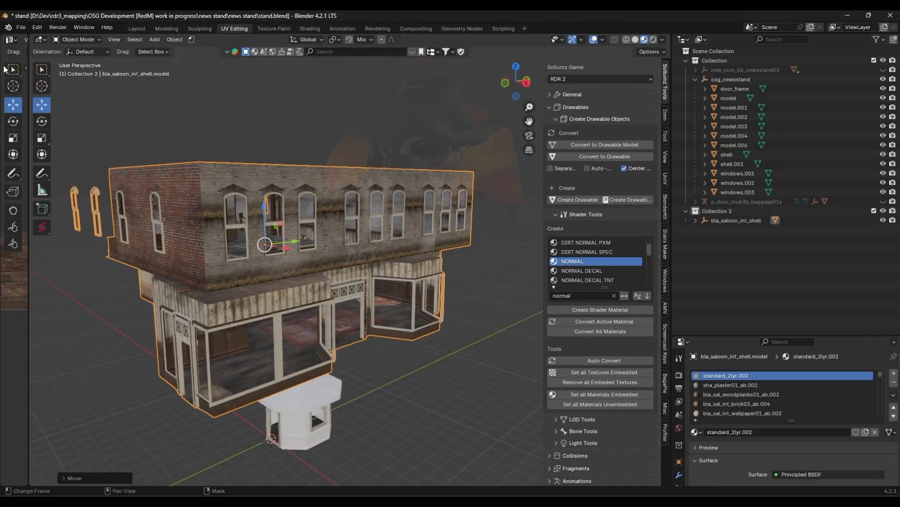
# - Use Find Missing Files to relink the missing textures from the test export folder
pyautogui.click(20, 27)
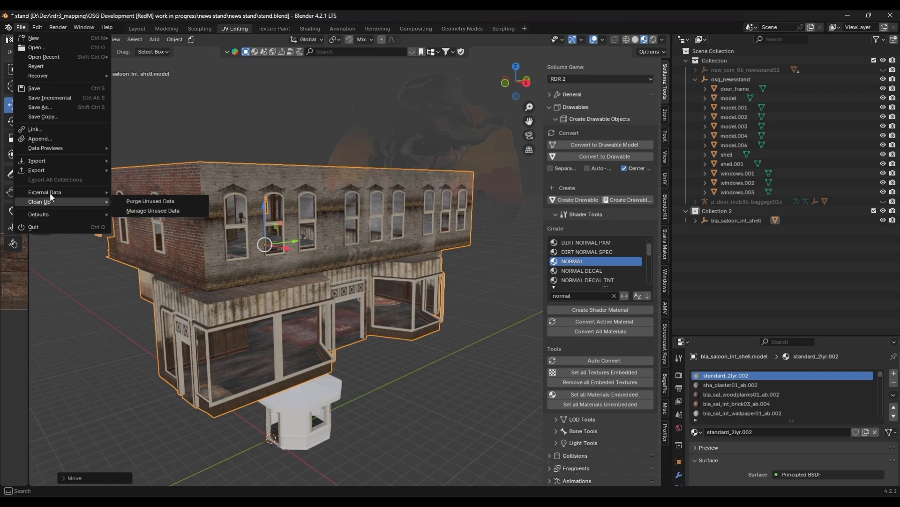
pyautogui.moveTo(57, 193)
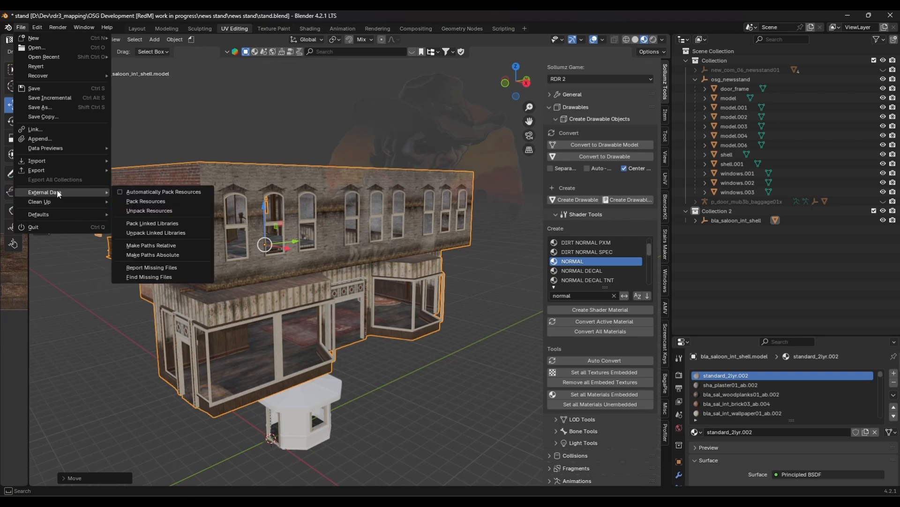
pyautogui.click(150, 277)
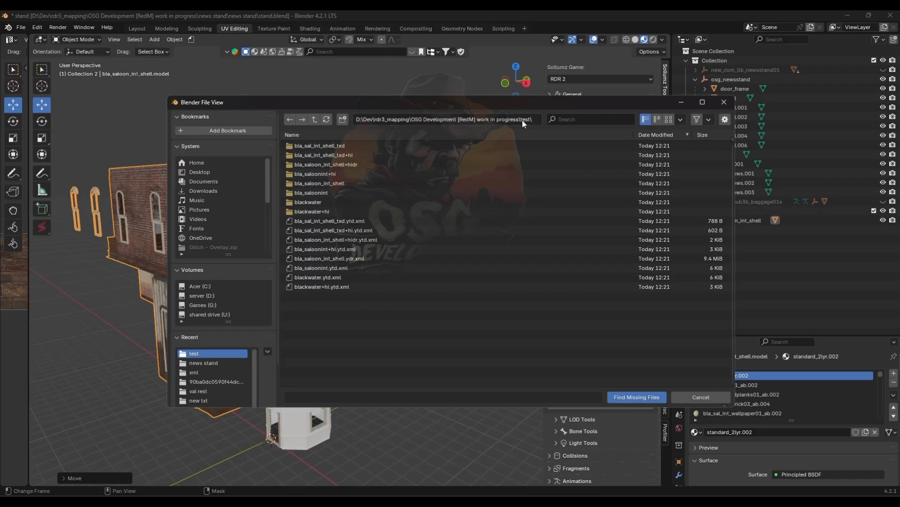
pyautogui.click(640, 397)
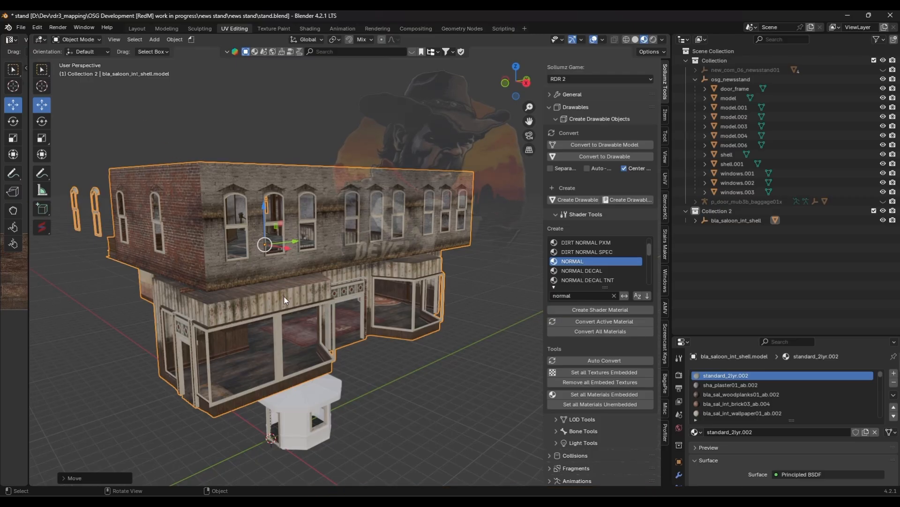
# - Separate the saloon shell mesh into parts by material in Edit Mode
pyautogui.moveTo(264, 334); pyautogui.dragTo(311, 336, button='middle')
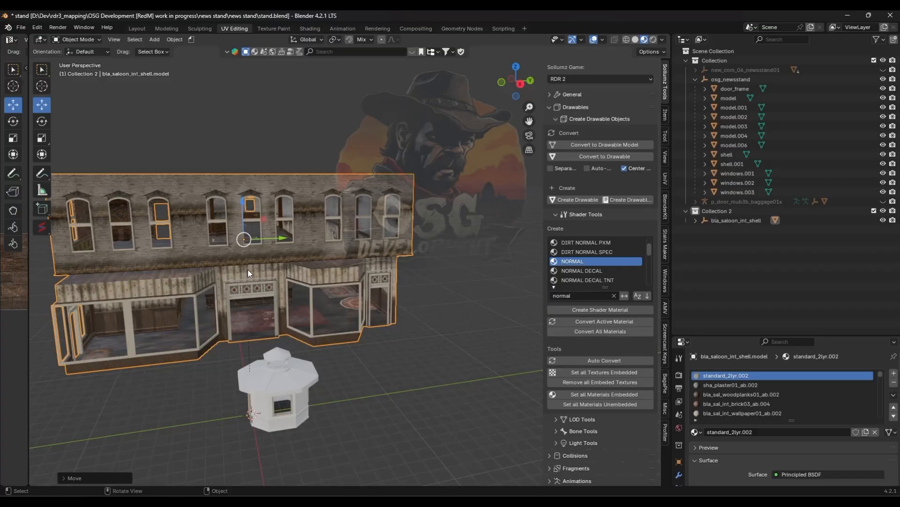
pyautogui.press('Tab')
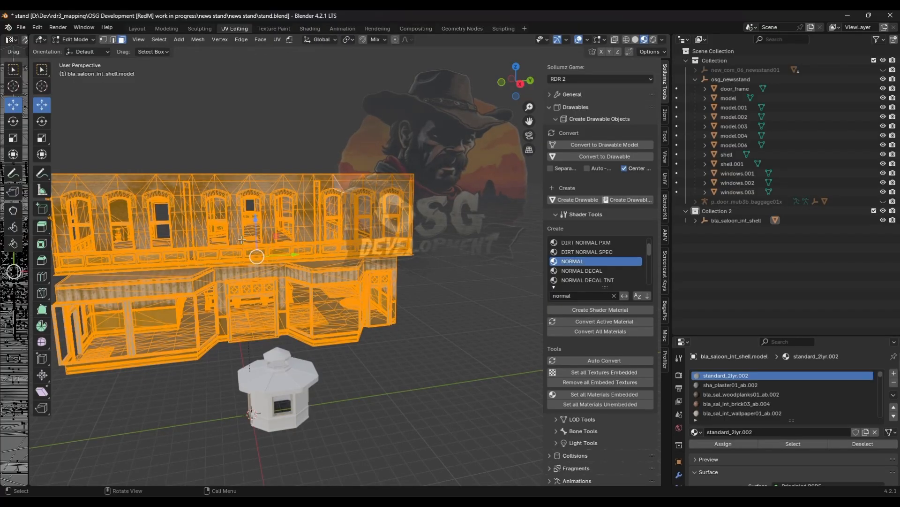
pyautogui.press('p')
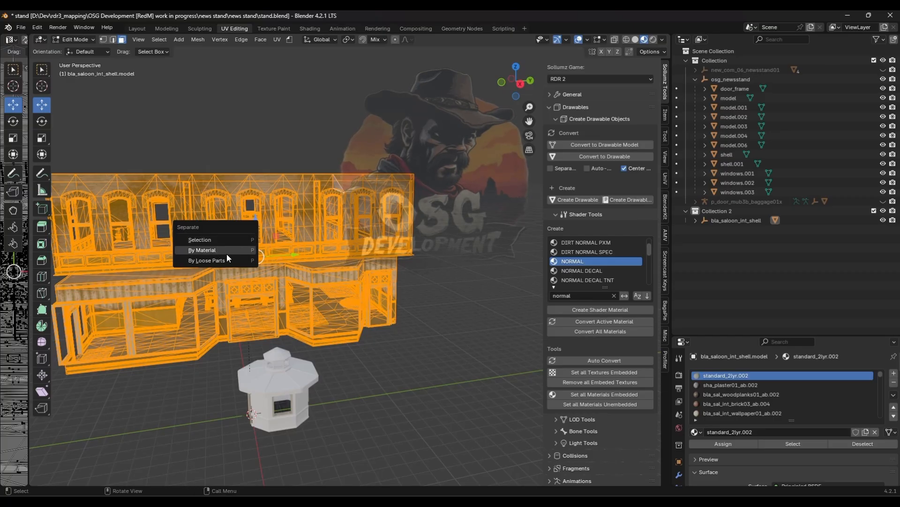
pyautogui.click(226, 253)
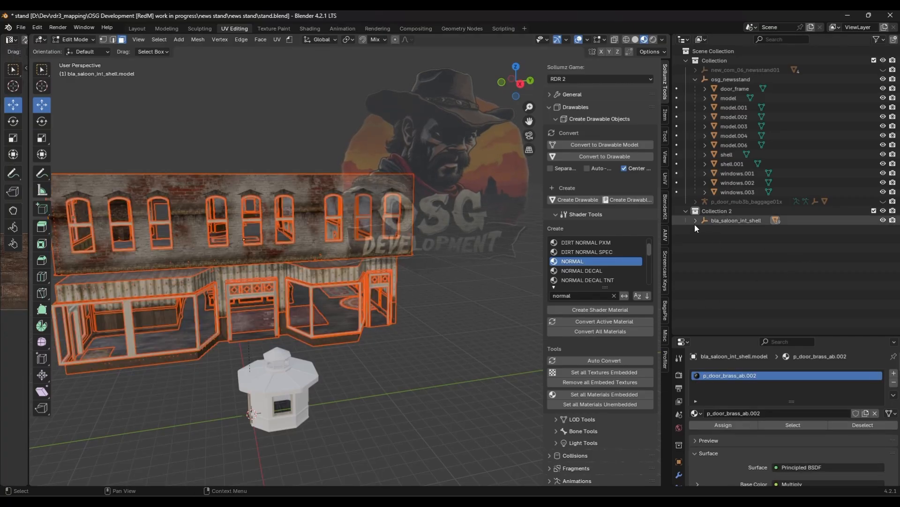
# - Expand the saloon shell in the outliner to review the separated parts
pyautogui.click(696, 220)
pyautogui.scroll(-5, 751, 267)
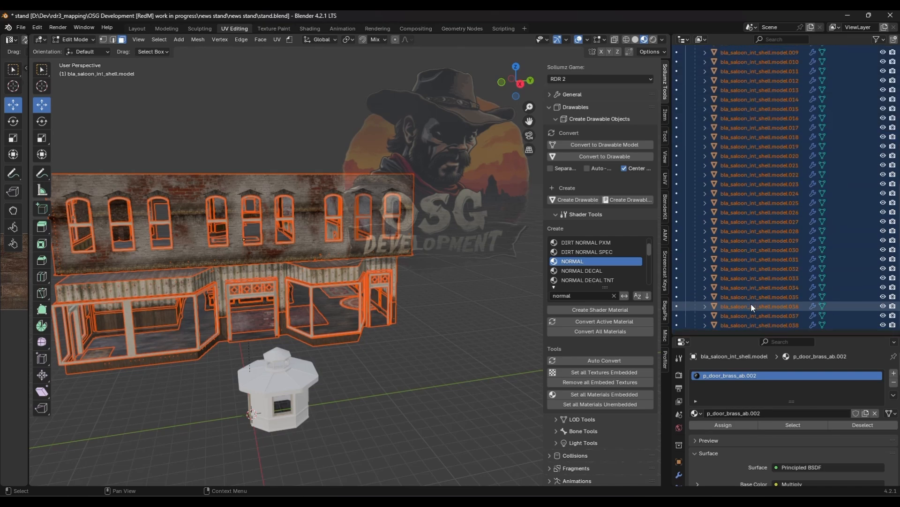
pyautogui.scroll(-1, 750, 303)
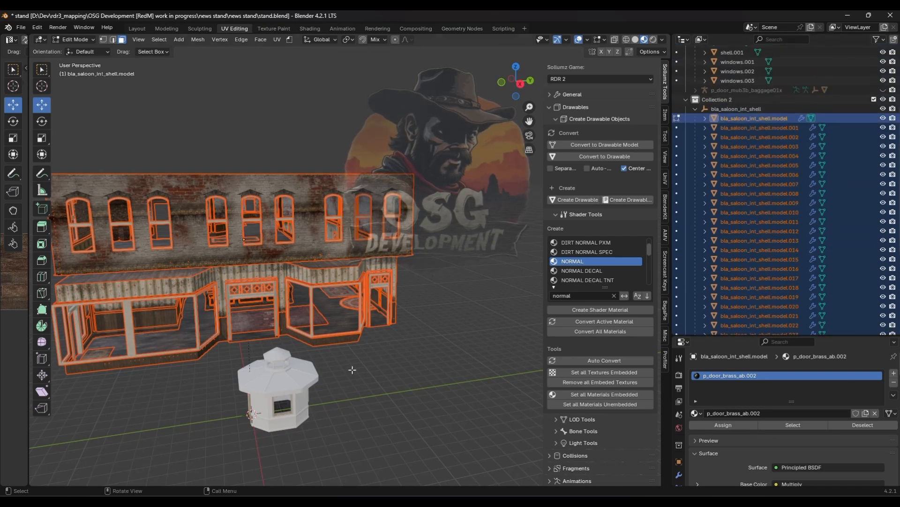
# - Select the saloon's brick wall part bla_saloon_int_shell.model.001 from inside the interior and enter Edit Mode
pyautogui.press('Tab')
pyautogui.moveTo(352, 368); pyautogui.dragTo(397, 363, button='middle')
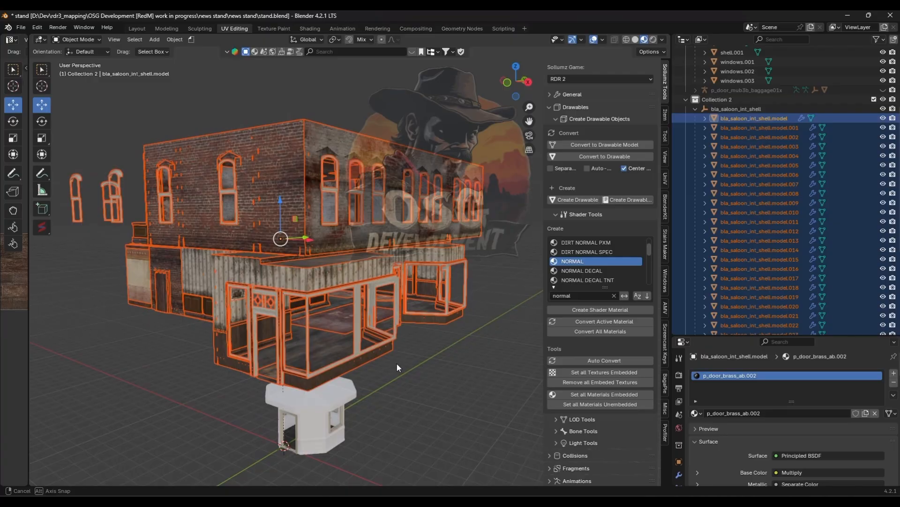
pyautogui.click(499, 362)
pyautogui.moveTo(367, 401); pyautogui.dragTo(382, 196, button='middle')
pyautogui.scroll(4, 321, 382)
pyautogui.click(382, 196)
pyautogui.press('Tab')
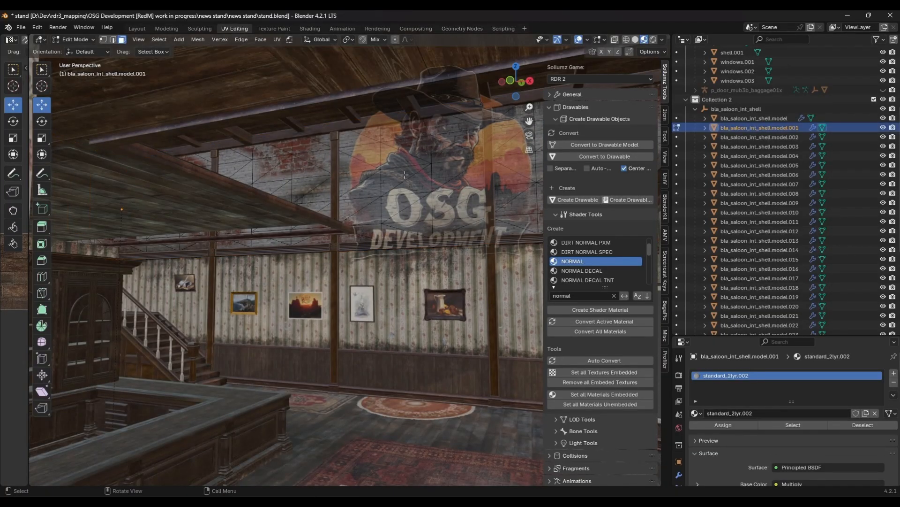
# - Copy the lyr0diffusetex texture name bla_sal_int_brick01_ab from the wall material's Sollumz texture parameters
pyautogui.click(414, 182)
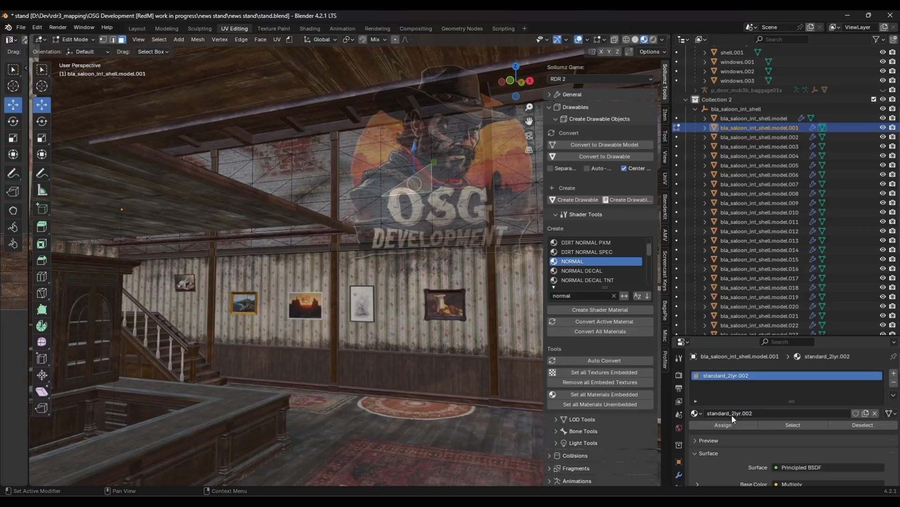
pyautogui.scroll(-4, 732, 415)
pyautogui.scroll(-5, 678, 444)
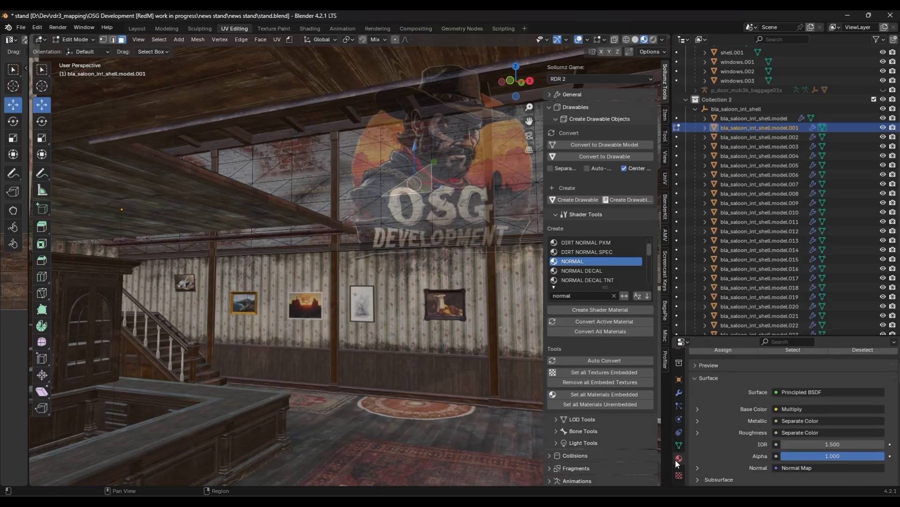
pyautogui.scroll(-15, 730, 440)
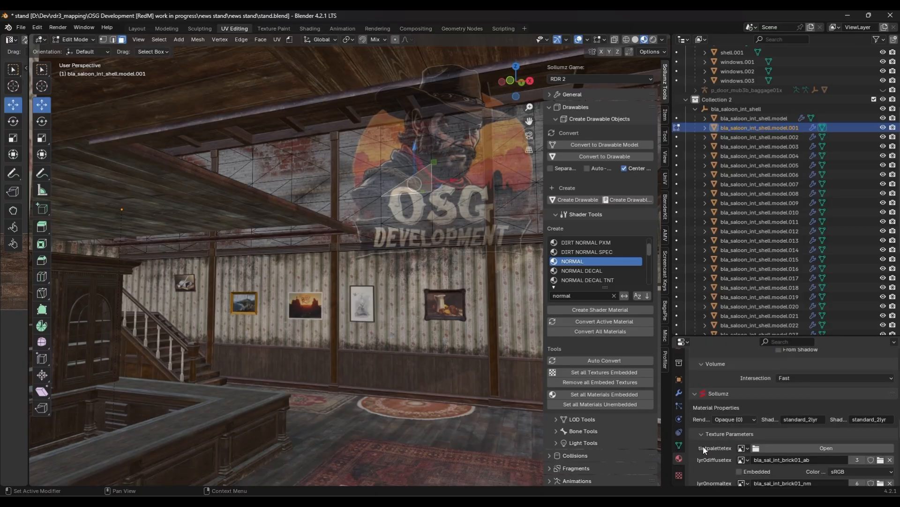
pyautogui.scroll(-1, 751, 441)
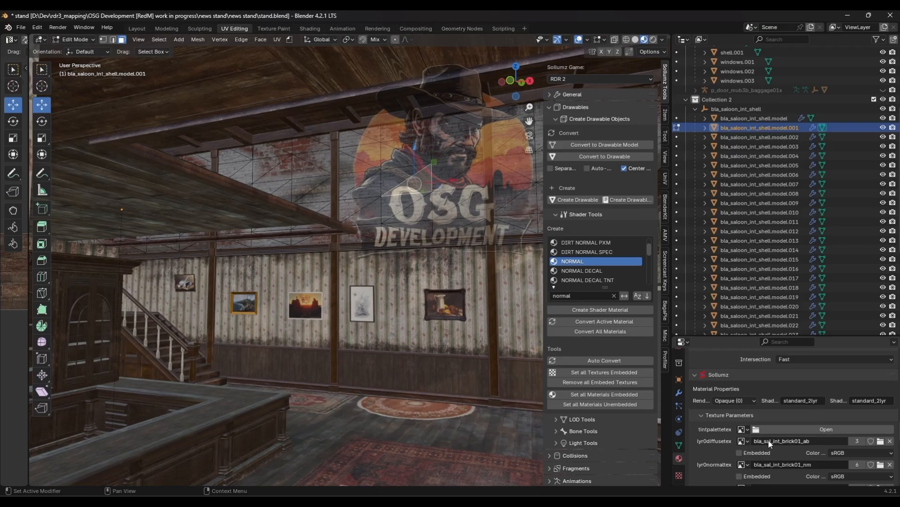
pyautogui.click(812, 441)
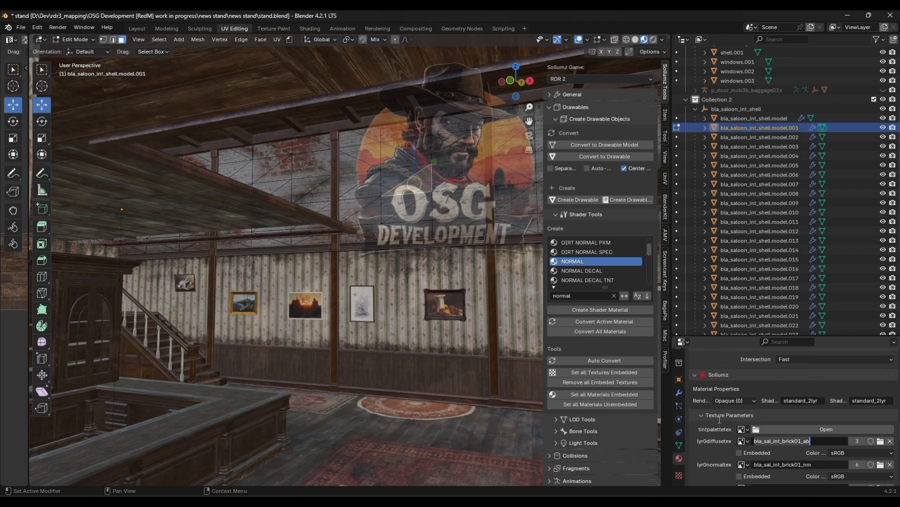
pyautogui.scroll(-10, 750, 414)
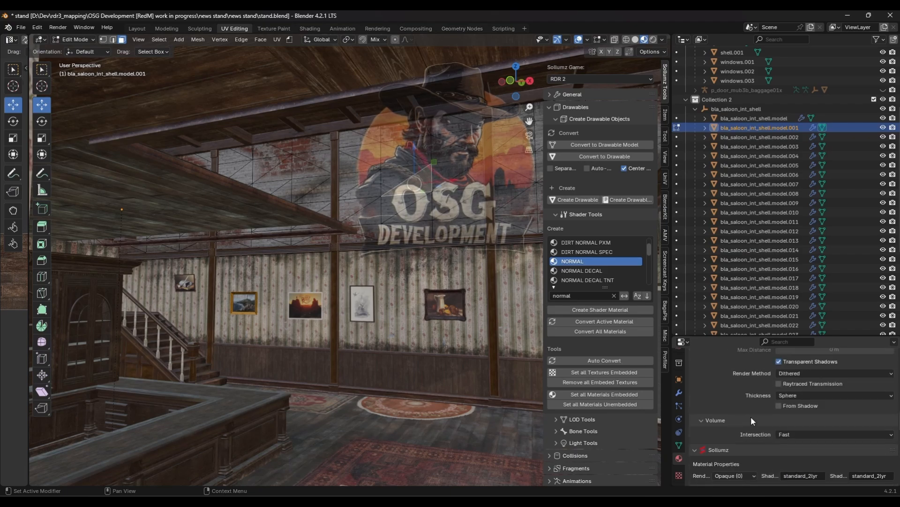
pyautogui.scroll(12, 750, 404)
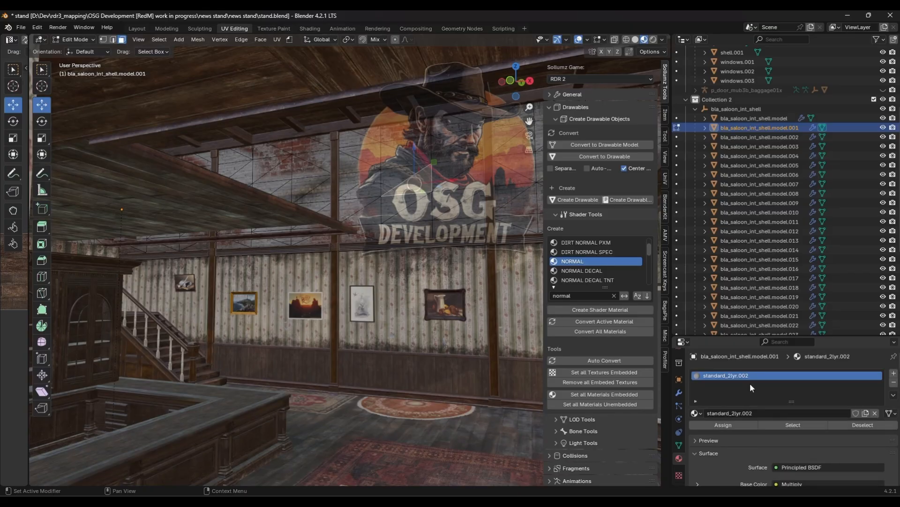
pyautogui.scroll(-10, 733, 411)
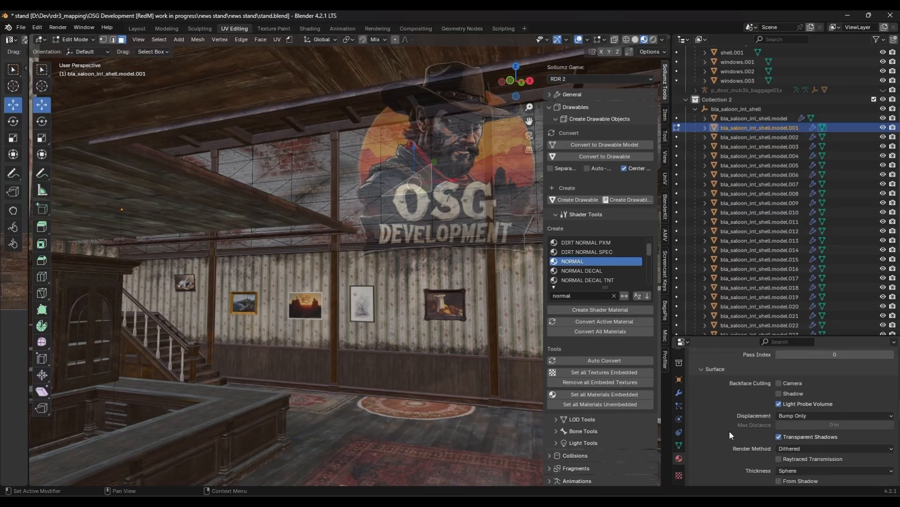
pyautogui.scroll(-2, 710, 440)
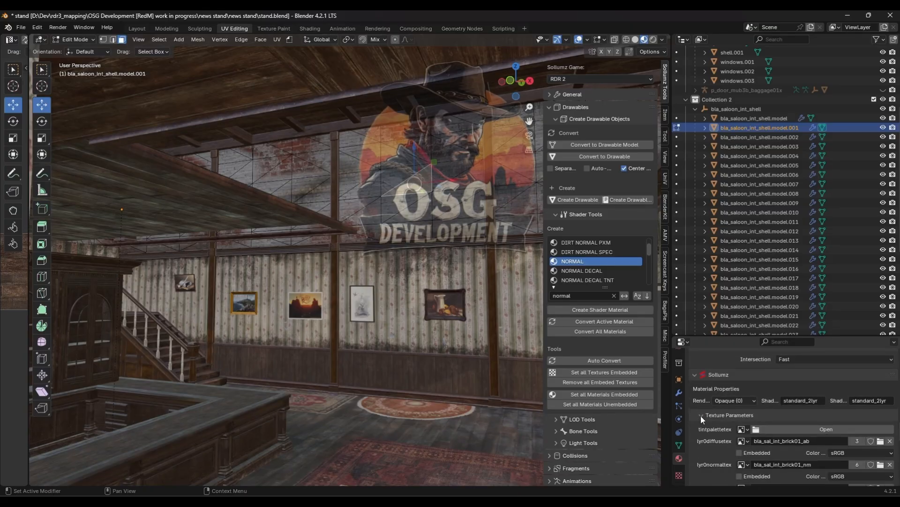
pyautogui.click(807, 442)
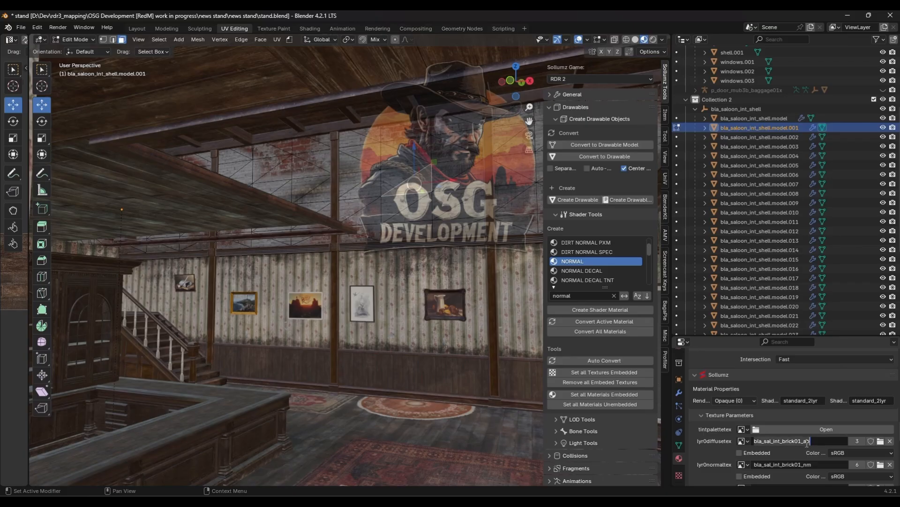
# - Widen the UV image editor area beside the 3D viewport and keep material preview shading
pyautogui.click(17, 346)
pyautogui.moveTo(26, 348); pyautogui.dragTo(165, 348)
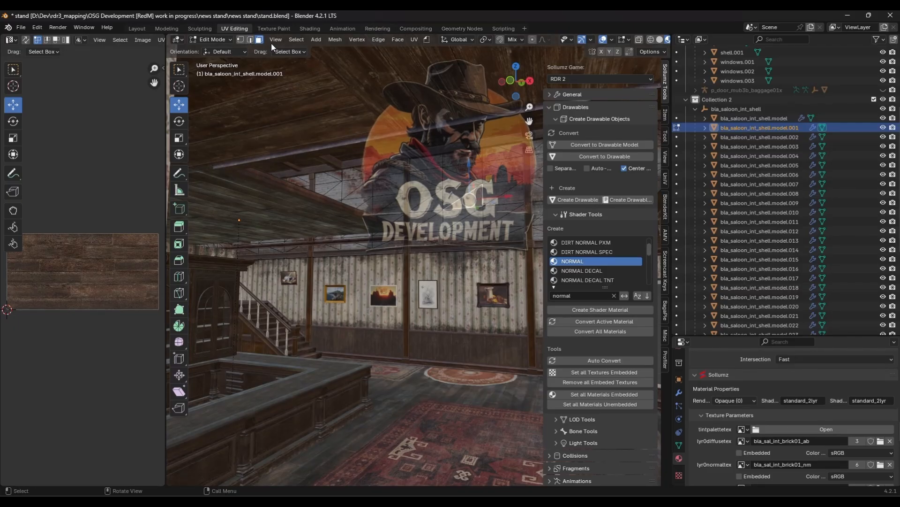
pyautogui.click(660, 40)
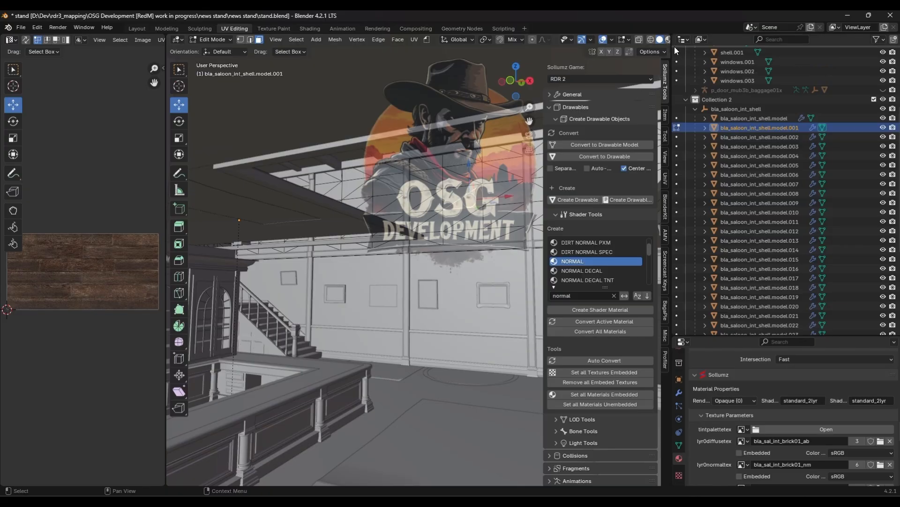
pyautogui.moveTo(674, 47); pyautogui.dragTo(732, 46)
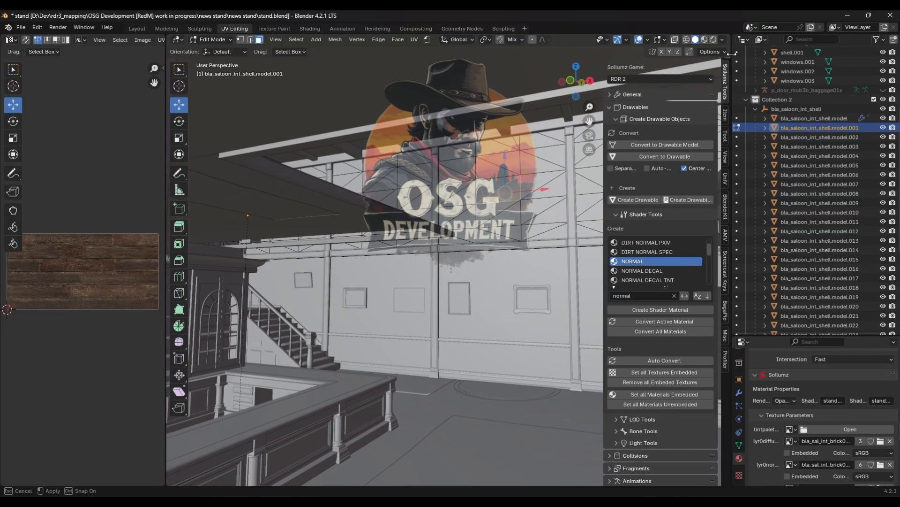
pyautogui.click(704, 40)
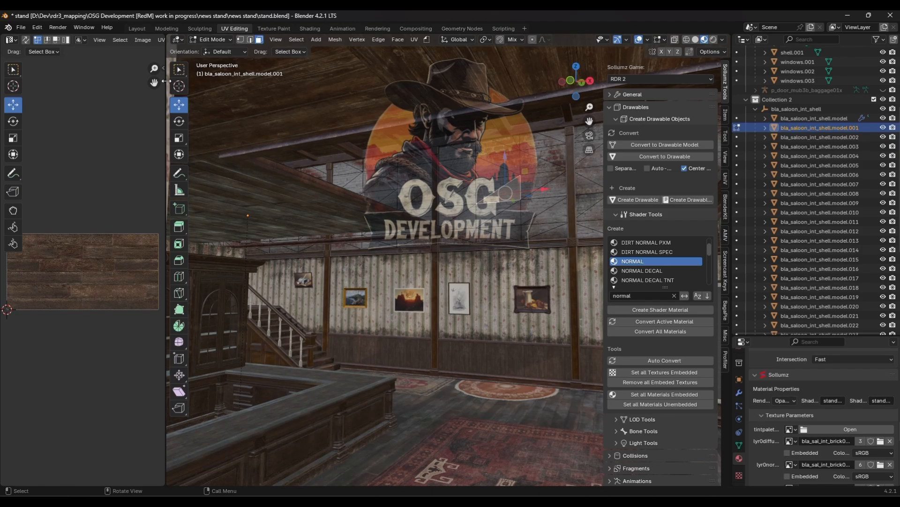
pyautogui.moveTo(166, 81); pyautogui.dragTo(313, 81)
# - Show the image bla_sal_int_brick01_ab in the UV image editor by searching the image list
pyautogui.click(257, 38)
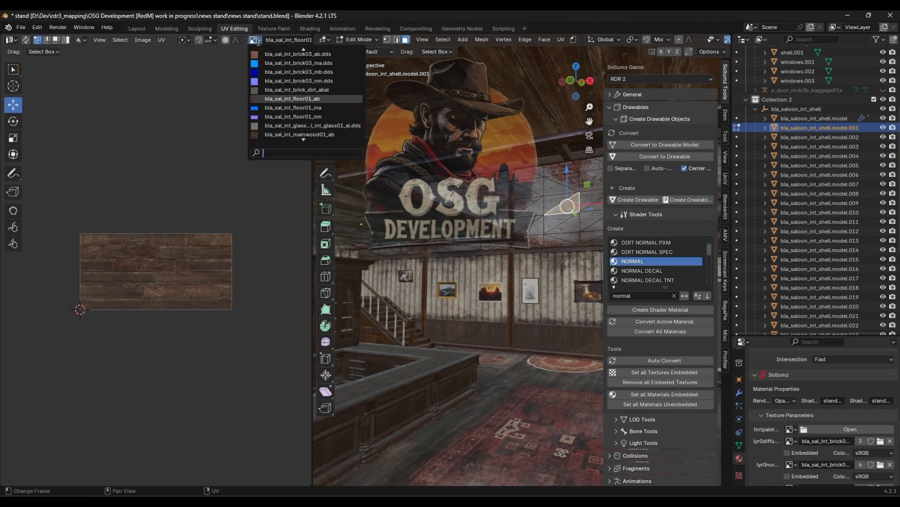
pyautogui.write('bla_sal_int_brick01_ab')
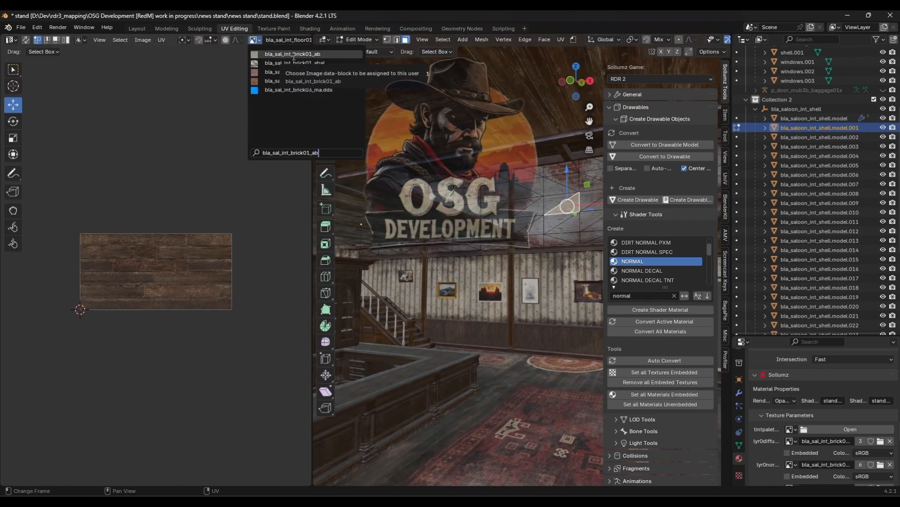
pyautogui.click(277, 55)
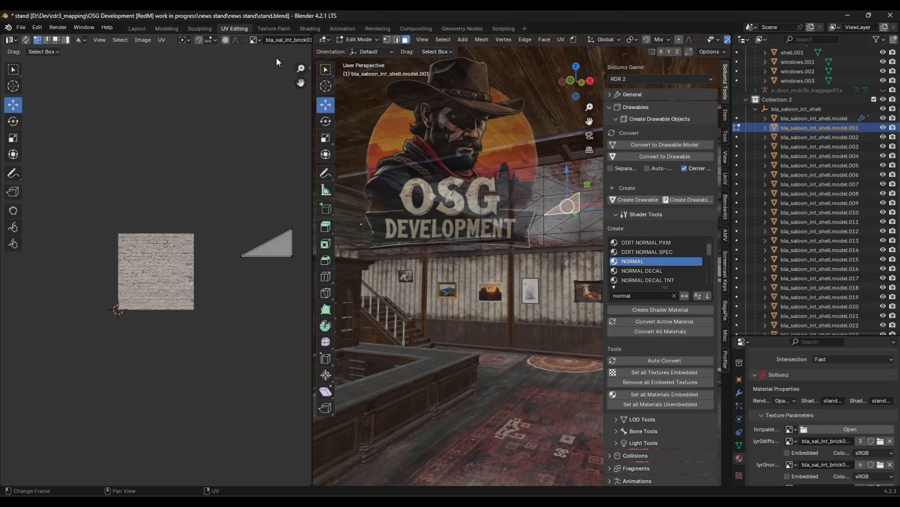
pyautogui.press('Home')
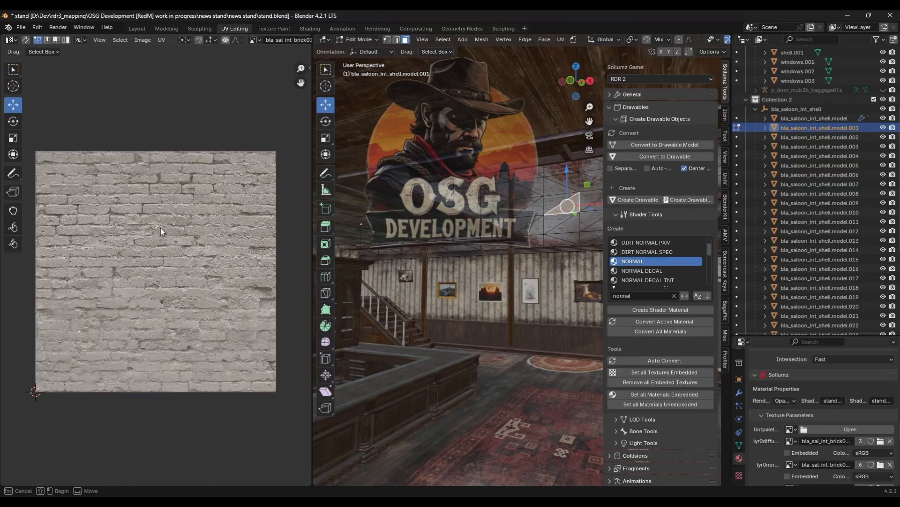
pyautogui.scroll(-4, 193, 234)
pyautogui.scroll(3, 196, 227)
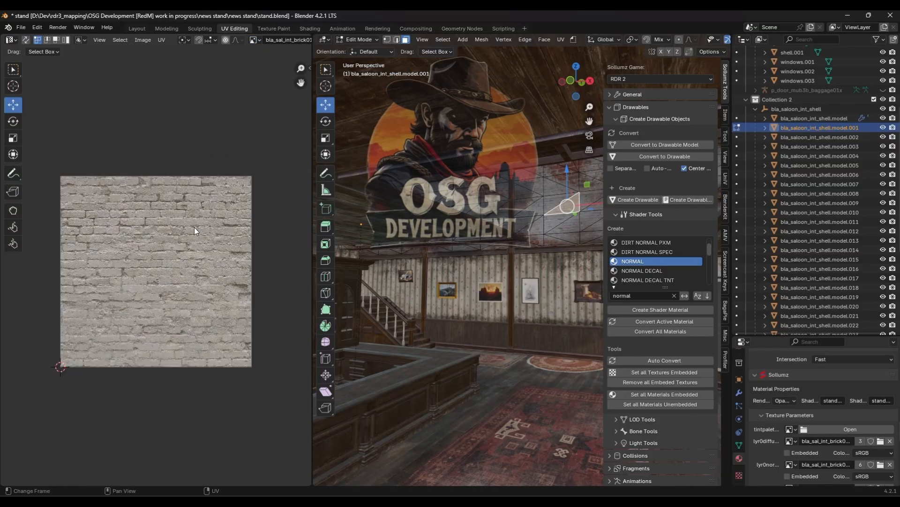
# - Switch the UV image editor's image to bla_sal_int_brick03_ab.dds
pyautogui.click(258, 40)
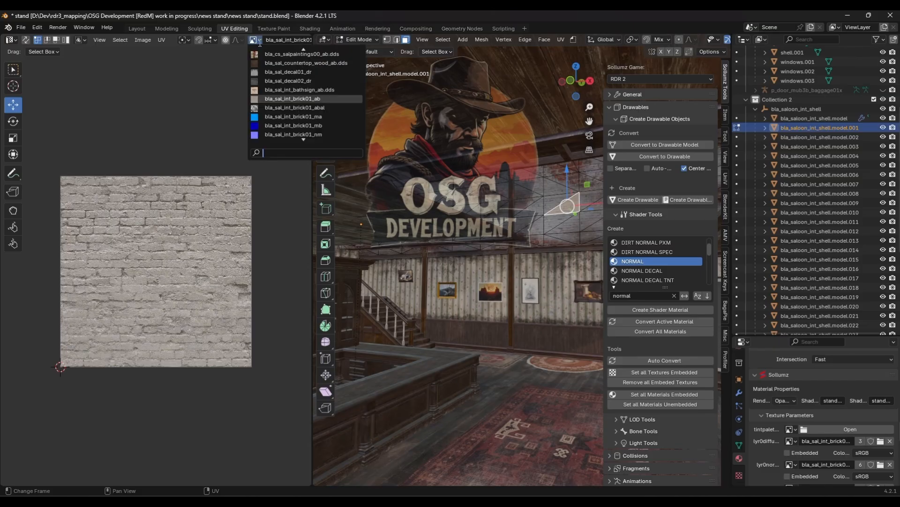
pyautogui.write('bla_sal_int_brick01_ab')
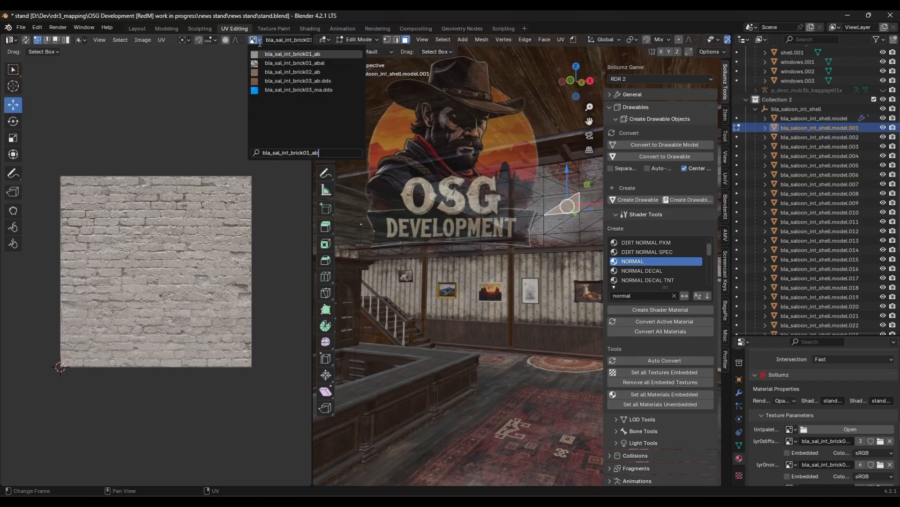
pyautogui.click(273, 81)
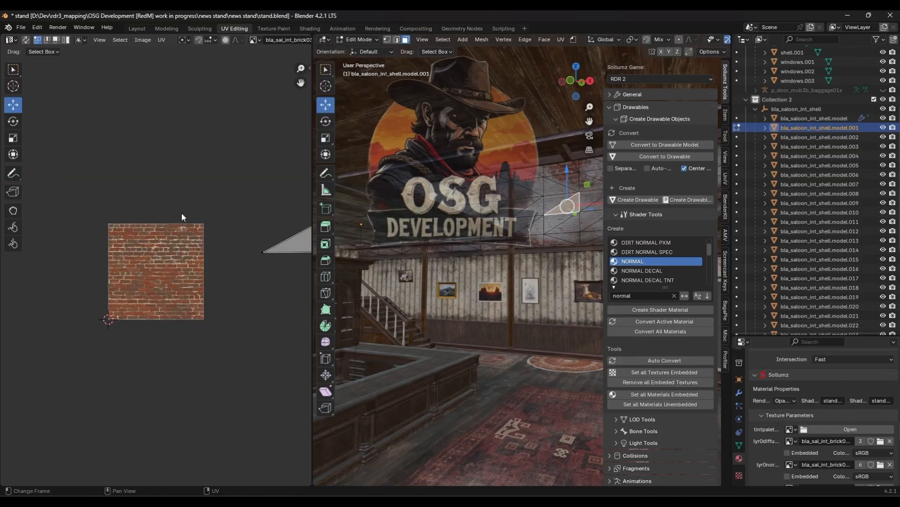
pyautogui.scroll(2, 175, 240)
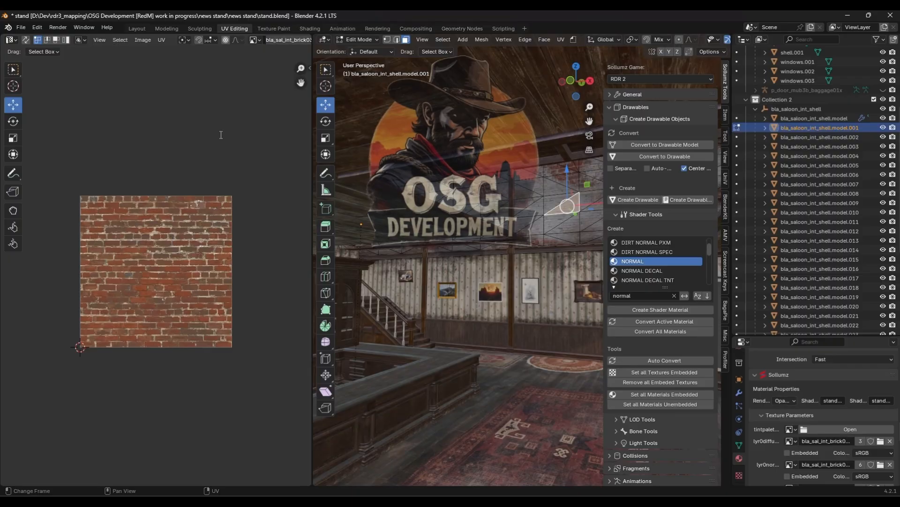
# - Exit Edit Mode on the saloon shell model and narrow the UV image editor area beside the viewport
pyautogui.scroll(-5, 472, 317)
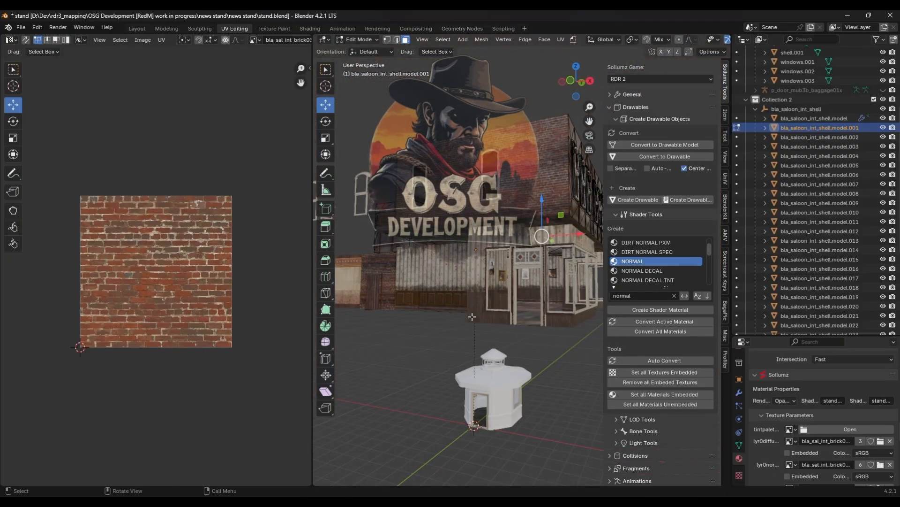
pyautogui.moveTo(474, 323); pyautogui.dragTo(458, 239, button='middle')
pyautogui.press('Tab')
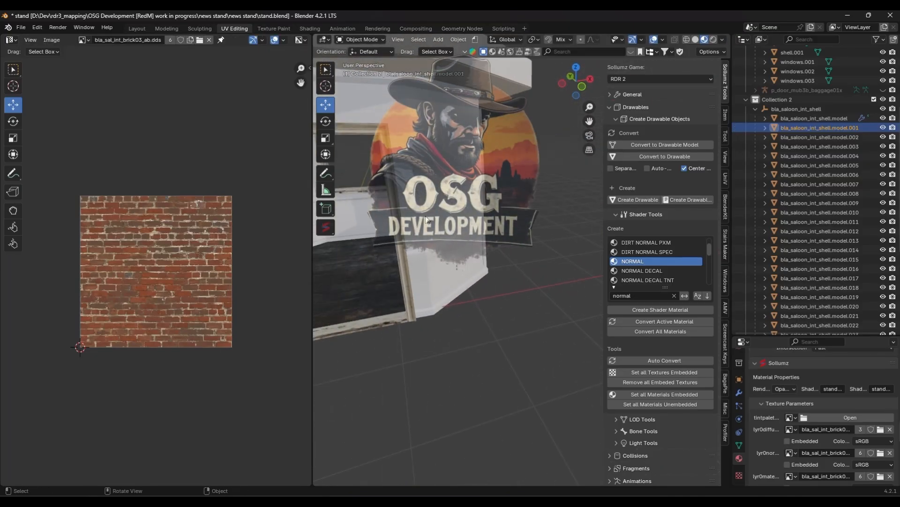
pyautogui.moveTo(311, 241); pyautogui.dragTo(168, 225)
pyautogui.moveTo(283, 220); pyautogui.dragTo(319, 233, button='middle')
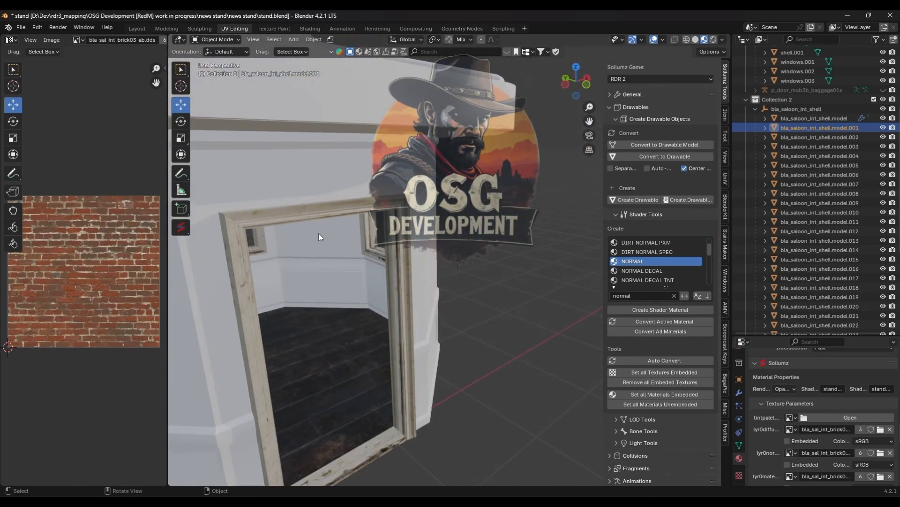
# - Select the news stand shell's interior wall faces in Edit Mode and separate them into a new mesh object
pyautogui.click(317, 233)
pyautogui.press('Tab')
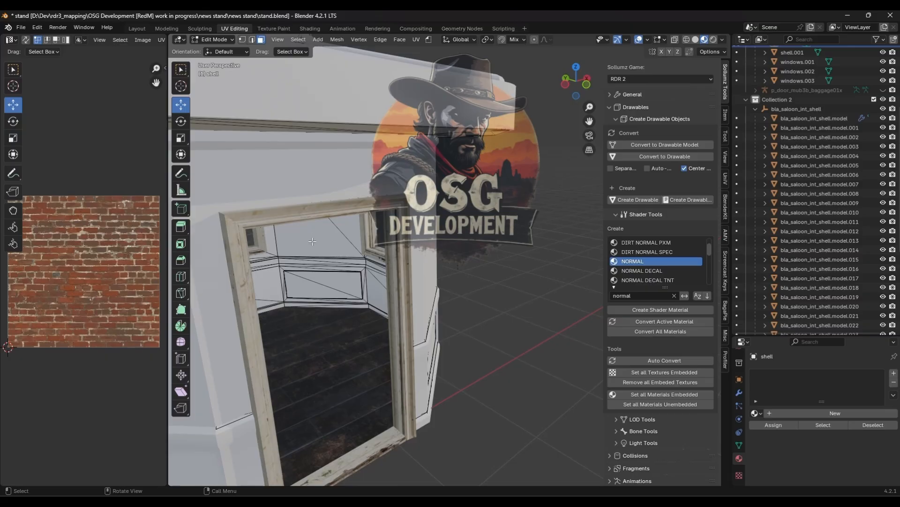
pyautogui.click(312, 241)
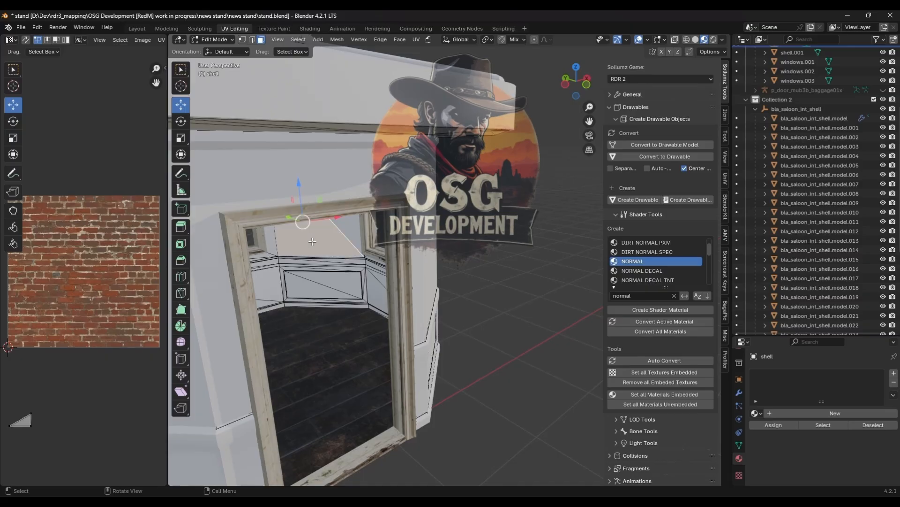
pyautogui.press('KP_Decimal')
pyautogui.keyDown('shift'); pyautogui.click(398, 149); pyautogui.keyUp('shift')
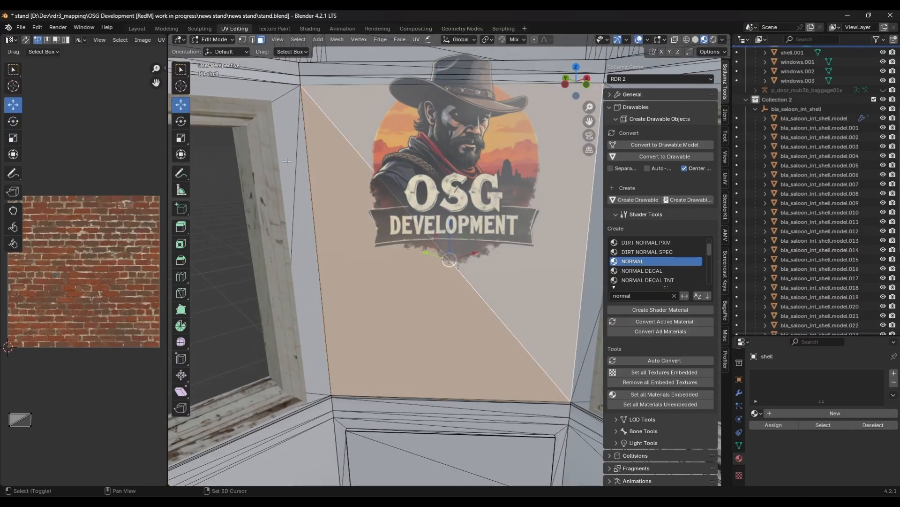
pyautogui.keyDown('shift'); pyautogui.click(305, 174); pyautogui.keyUp('shift')
pyautogui.keyDown('shift'); pyautogui.click(295, 141); pyautogui.keyUp('shift')
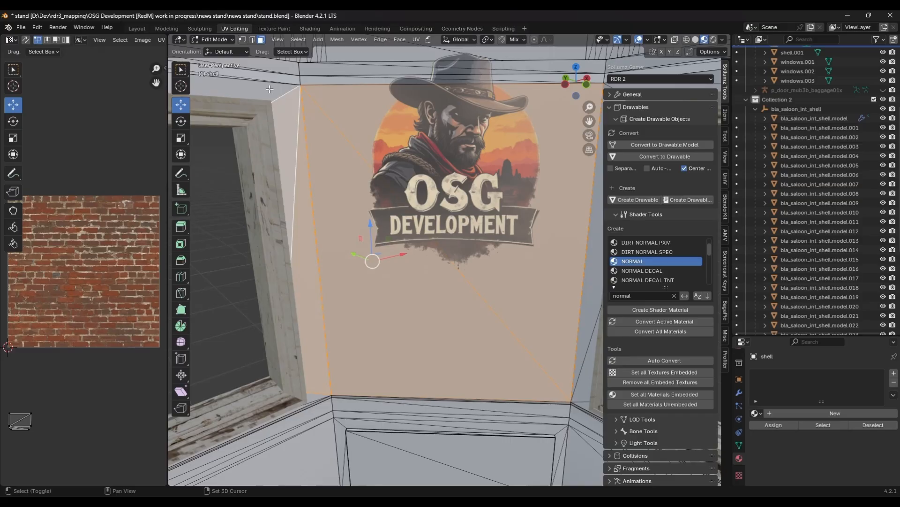
pyautogui.keyDown('shift'); pyautogui.click(270, 89); pyautogui.keyUp('shift')
pyautogui.moveTo(302, 137); pyautogui.dragTo(549, 165, button='middle')
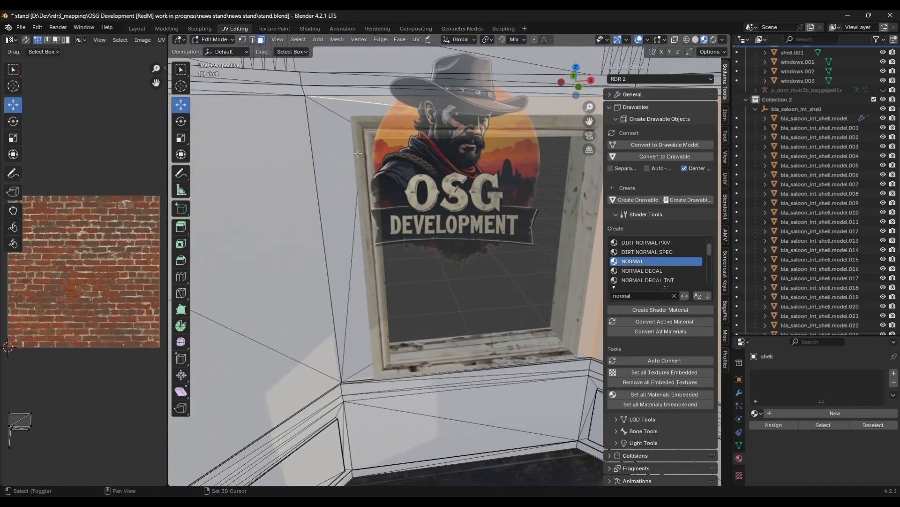
pyautogui.keyDown('shift'); pyautogui.click(333, 158); pyautogui.keyUp('shift')
pyautogui.keyDown('shift'); pyautogui.click(367, 104); pyautogui.keyUp('shift')
pyautogui.keyDown('shift'); pyautogui.click(345, 316); pyautogui.keyUp('shift')
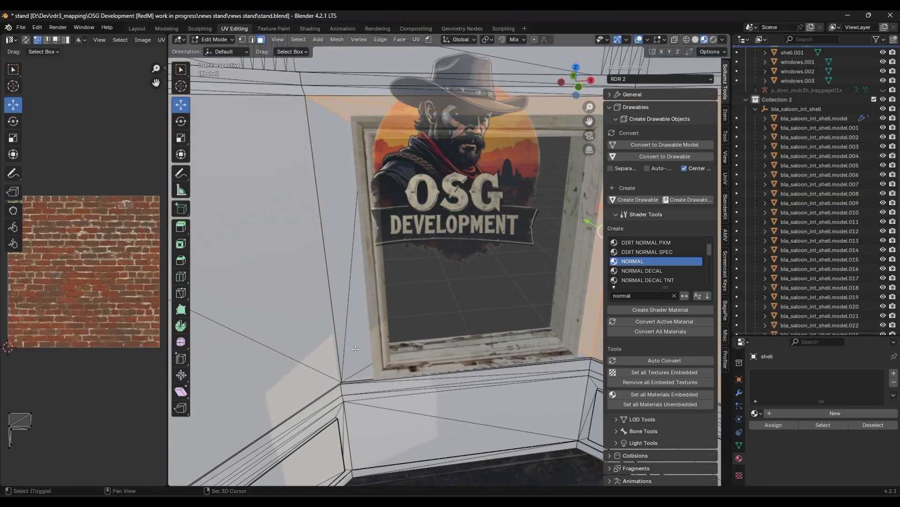
pyautogui.keyDown('shift'); pyautogui.click(365, 371); pyautogui.keyUp('shift')
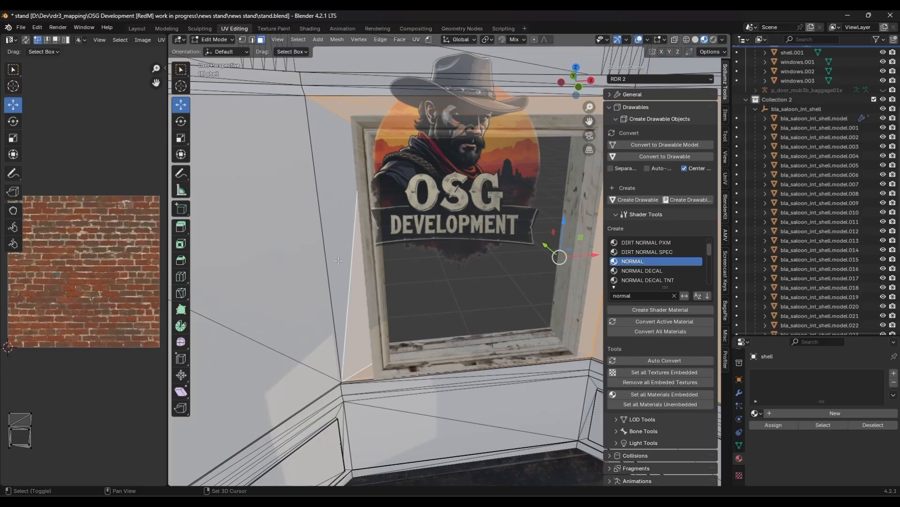
pyautogui.keyDown('shift'); pyautogui.click(335, 219); pyautogui.keyUp('shift')
pyautogui.keyDown('shift'); pyautogui.click(263, 242); pyautogui.keyUp('shift')
pyautogui.moveTo(339, 262); pyautogui.dragTo(448, 241, button='middle')
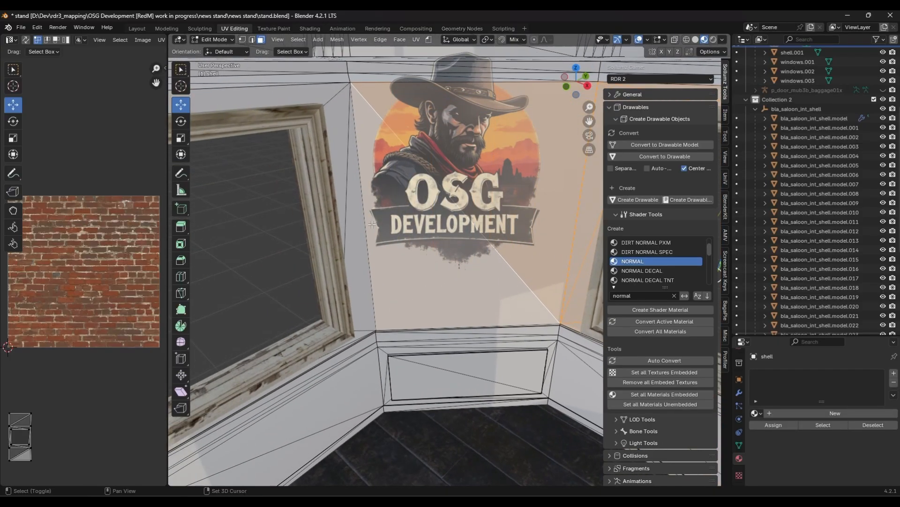
pyautogui.keyDown('shift'); pyautogui.click(356, 213); pyautogui.keyUp('shift')
pyautogui.moveTo(342, 147); pyautogui.dragTo(499, 106, button='middle')
pyautogui.keyDown('shift'); pyautogui.click(384, 95); pyautogui.keyUp('shift')
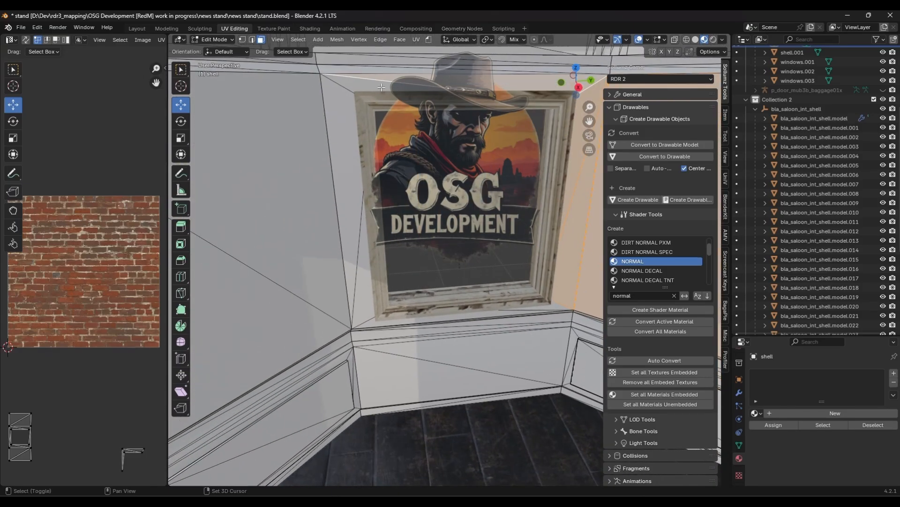
pyautogui.keyDown('shift'); pyautogui.click(341, 136); pyautogui.keyUp('shift')
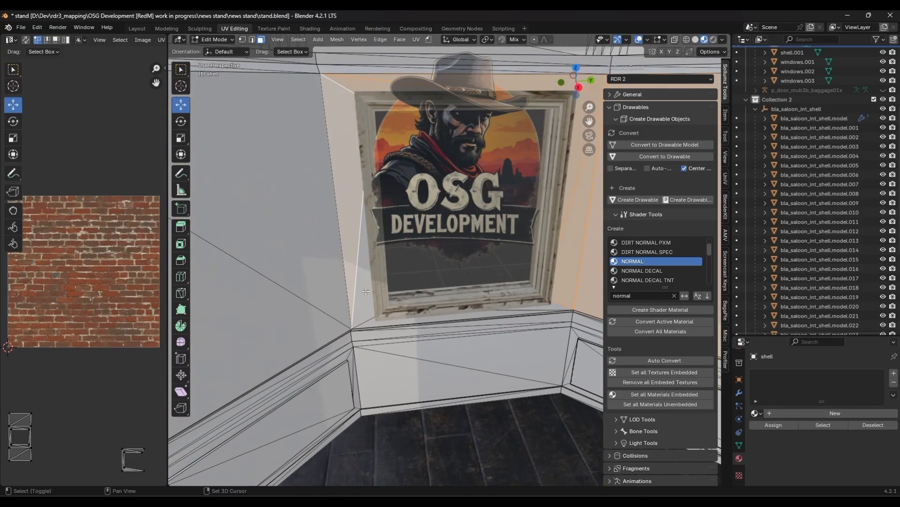
pyautogui.keyDown('shift'); pyautogui.click(365, 291); pyautogui.keyUp('shift')
pyautogui.keyDown('shift'); pyautogui.click(291, 265); pyautogui.keyUp('shift')
pyautogui.moveTo(292, 265)
pyautogui.mouseDown(button='middle')
pyautogui.moveTo(249, 253)
pyautogui.moveTo(294, 266)
pyautogui.mouseUp(button='middle')
pyautogui.keyDown('shift'); pyautogui.click(274, 265); pyautogui.keyUp('shift')
pyautogui.keyDown('shift'); pyautogui.click(358, 201); pyautogui.keyUp('shift')
pyautogui.keyDown('shift'); pyautogui.click(345, 160); pyautogui.keyUp('shift')
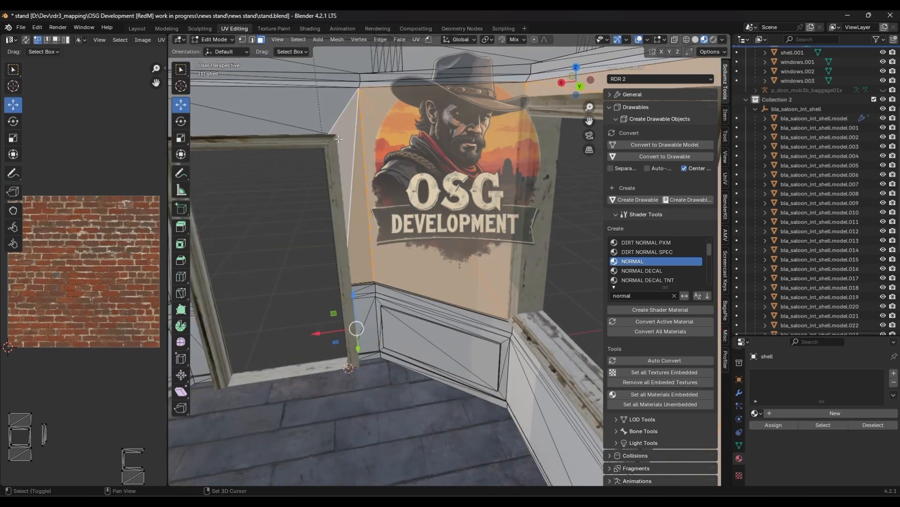
pyautogui.keyDown('shift'); pyautogui.click(335, 107); pyautogui.keyUp('shift')
pyautogui.keyDown('shift'); pyautogui.click(260, 129); pyautogui.keyUp('shift')
pyautogui.keyDown('shift'); pyautogui.moveTo(282, 140); pyautogui.dragTo(486, 139, button='middle'); pyautogui.keyUp('shift')
pyautogui.keyDown('shift'); pyautogui.click(304, 147); pyautogui.keyUp('shift')
pyautogui.keyDown('shift'); pyautogui.click(331, 254); pyautogui.keyUp('shift')
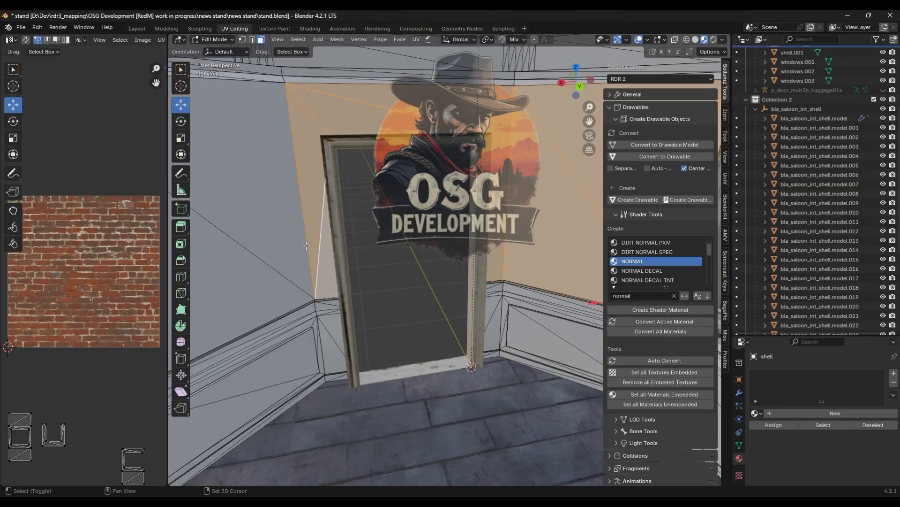
pyautogui.keyDown('shift'); pyautogui.click(275, 223); pyautogui.keyUp('shift')
pyautogui.moveTo(344, 235); pyautogui.dragTo(276, 237, button='middle')
pyautogui.keyDown('shift'); pyautogui.click(364, 237); pyautogui.keyUp('shift')
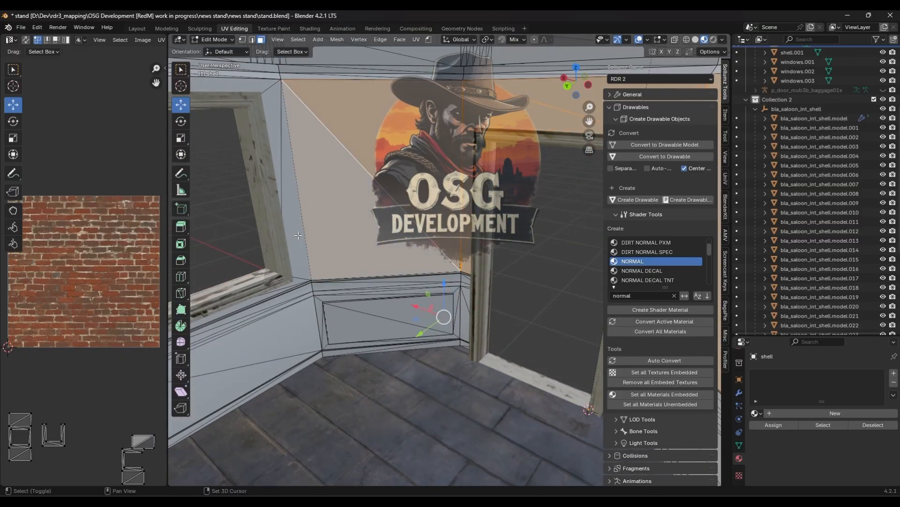
pyautogui.keyDown('shift'); pyautogui.click(299, 234); pyautogui.keyUp('shift')
pyautogui.keyDown('shift'); pyautogui.click(276, 124); pyautogui.keyUp('shift')
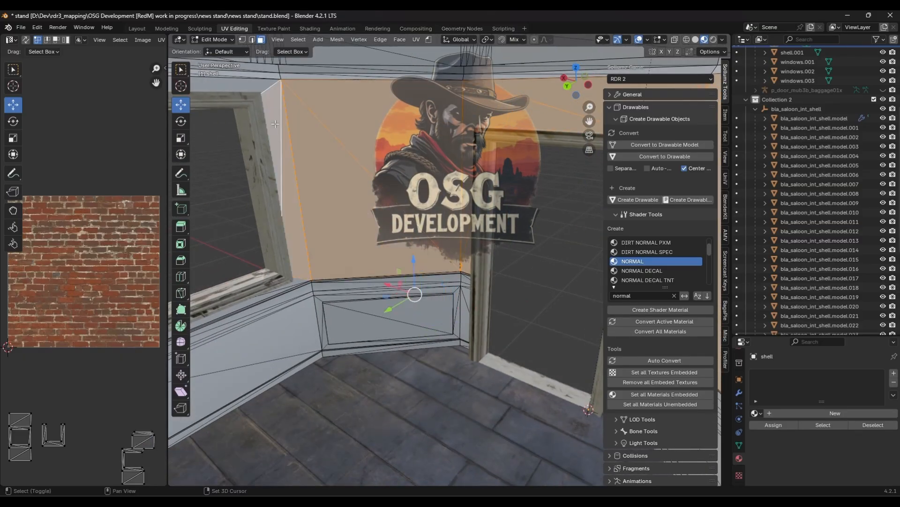
pyautogui.keyDown('shift'); pyautogui.click(245, 92); pyautogui.keyUp('shift')
pyautogui.moveTo(244, 93); pyautogui.dragTo(294, 293, button='middle')
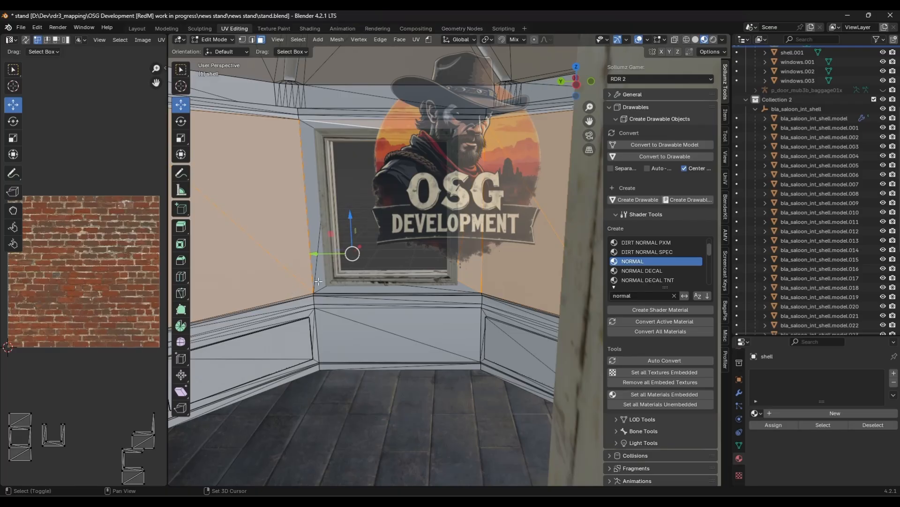
pyautogui.keyDown('shift'); pyautogui.click(334, 291); pyautogui.keyUp('shift')
pyautogui.keyDown('shift'); pyautogui.click(340, 292); pyautogui.keyUp('shift')
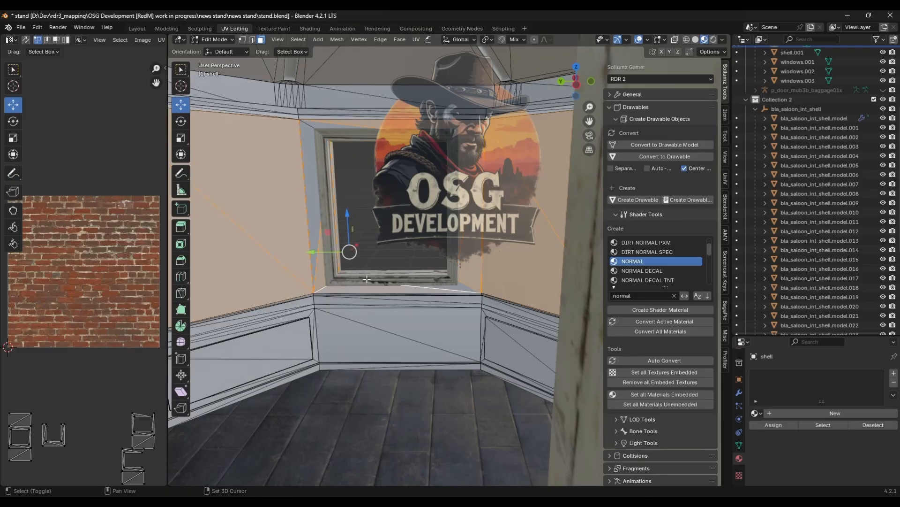
pyautogui.keyDown('shift'); pyautogui.click(460, 288); pyautogui.keyUp('shift')
pyautogui.keyDown('shift'); pyautogui.click(314, 148); pyautogui.keyUp('shift')
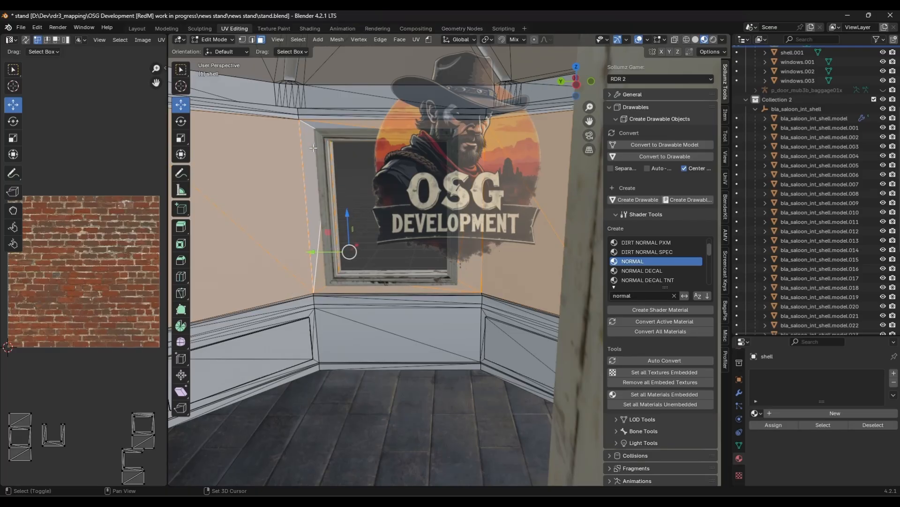
pyautogui.moveTo(325, 127); pyautogui.dragTo(570, 251, button='middle')
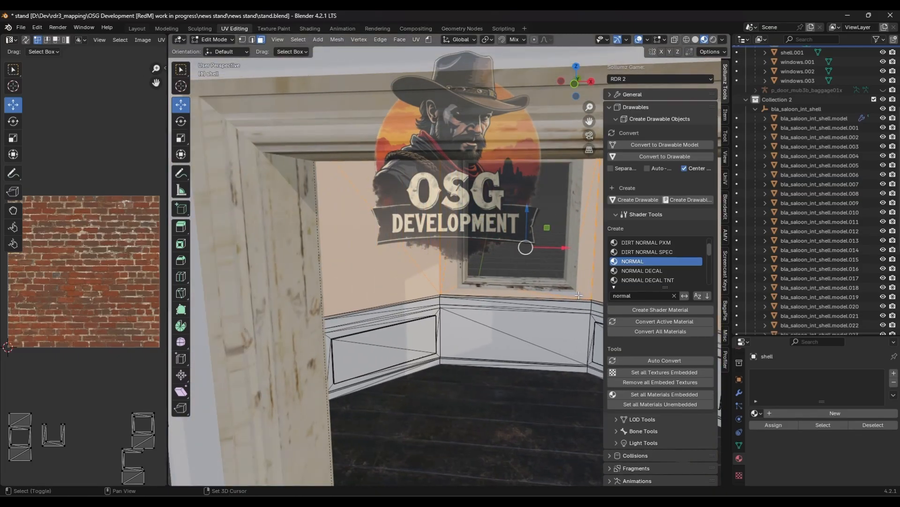
pyautogui.moveTo(579, 294); pyautogui.dragTo(536, 332, button='middle')
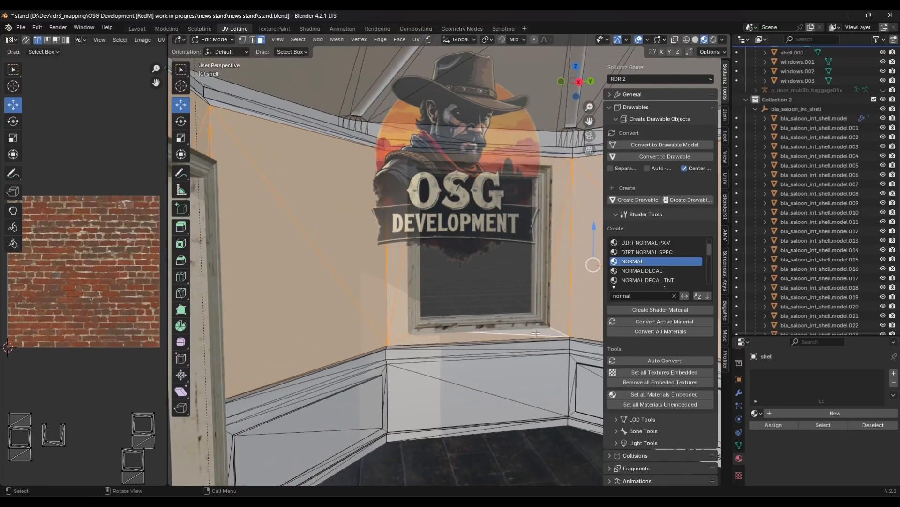
pyautogui.moveTo(526, 303); pyautogui.dragTo(380, 317, button='middle')
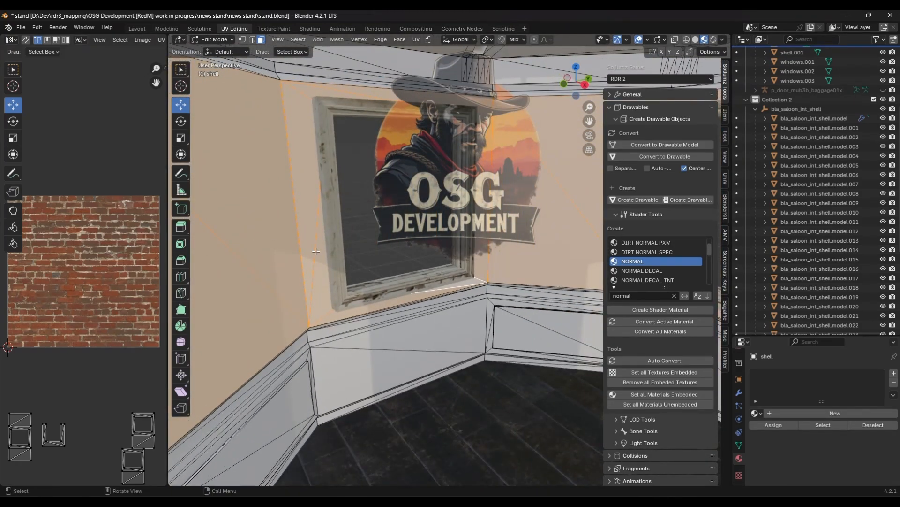
pyautogui.press('p')
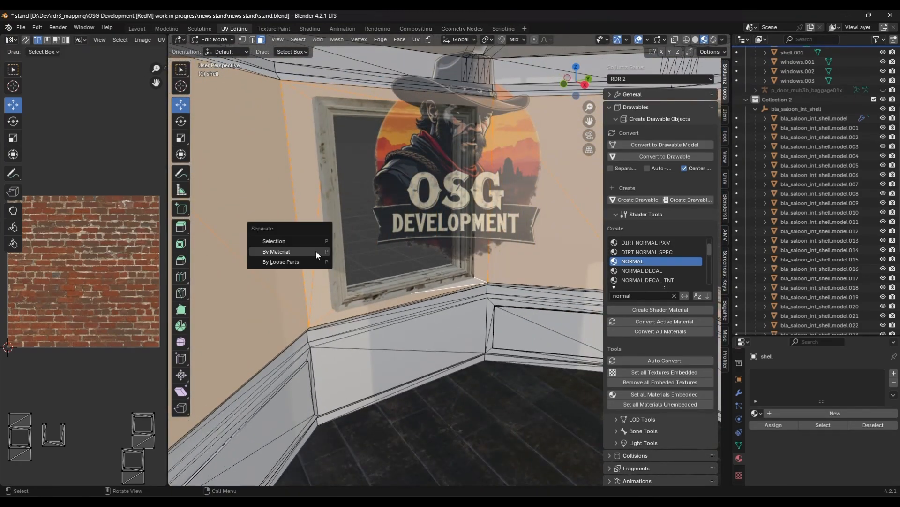
pyautogui.click(287, 241)
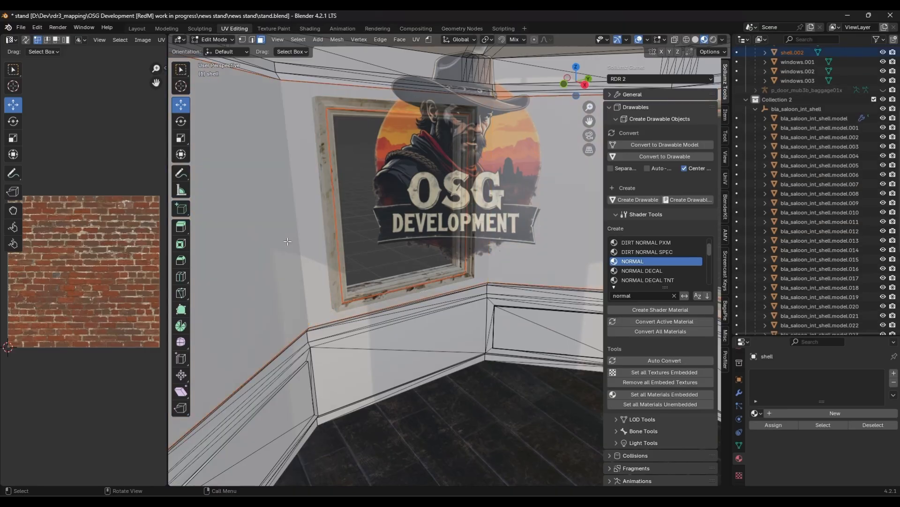
# - Return to Object Mode and hide the other news stand objects to isolate the separated interior wall mesh
pyautogui.press('Tab')
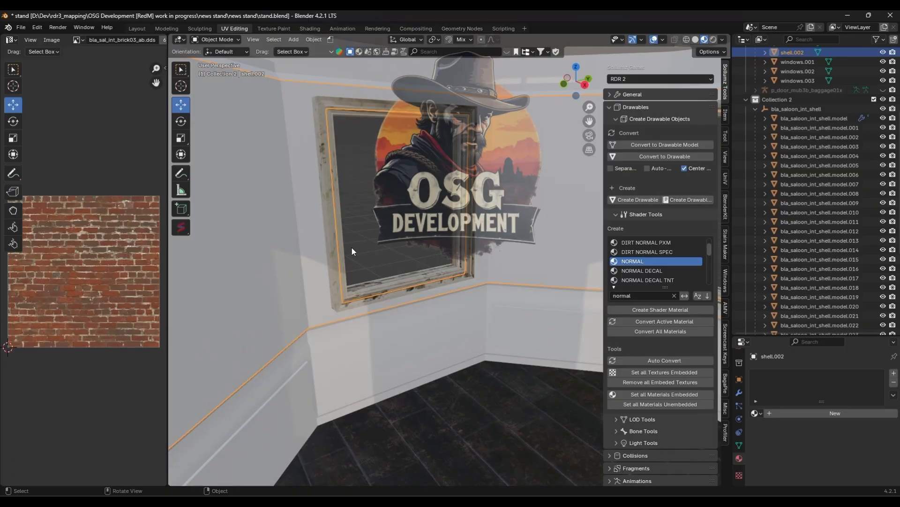
pyautogui.press('h')
pyautogui.scroll(3, 845, 123)
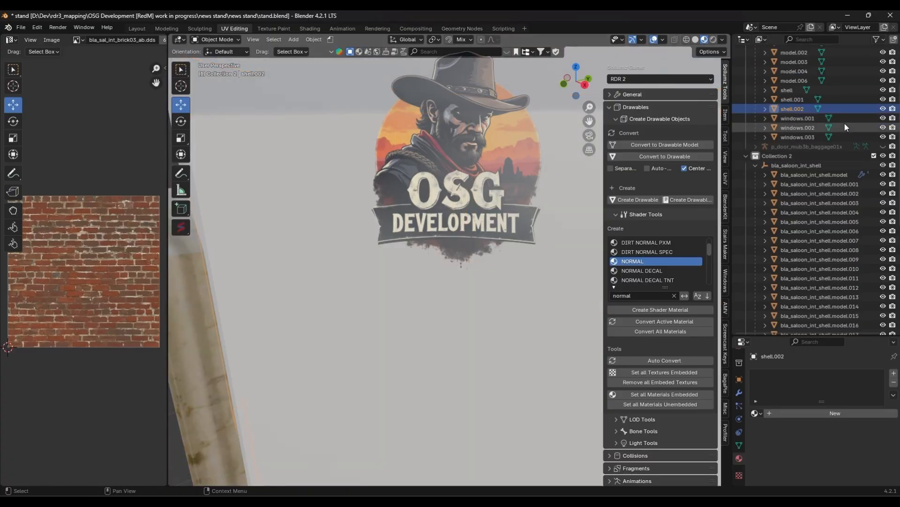
pyautogui.scroll(1, 846, 127)
pyautogui.scroll(-6, 337, 205)
pyautogui.keyDown('shift'); pyautogui.moveTo(336, 205); pyautogui.dragTo(308, 233, button='middle'); pyautogui.keyUp('shift')
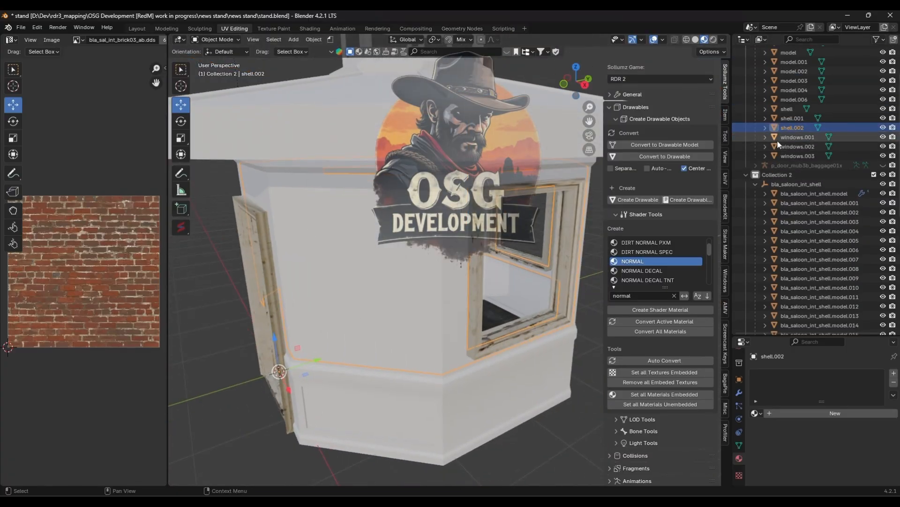
pyautogui.scroll(2, 874, 111)
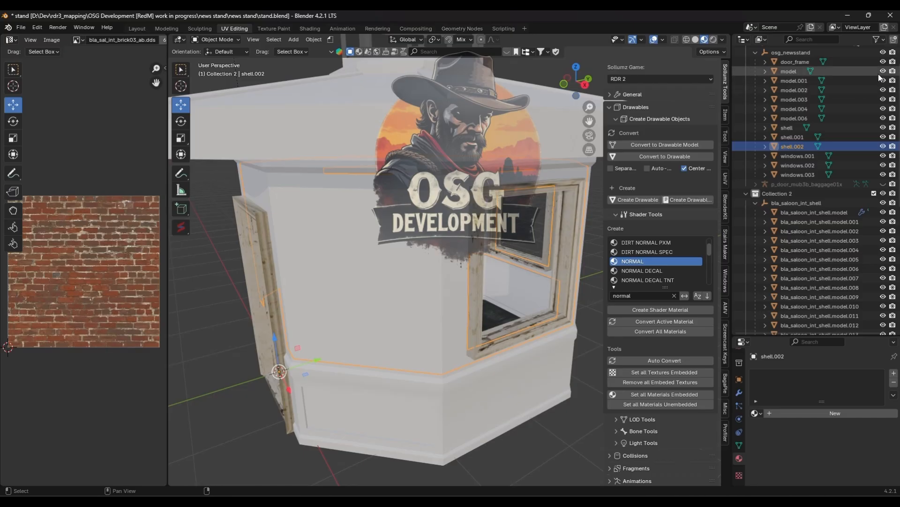
pyautogui.moveTo(881, 74); pyautogui.dragTo(886, 175)
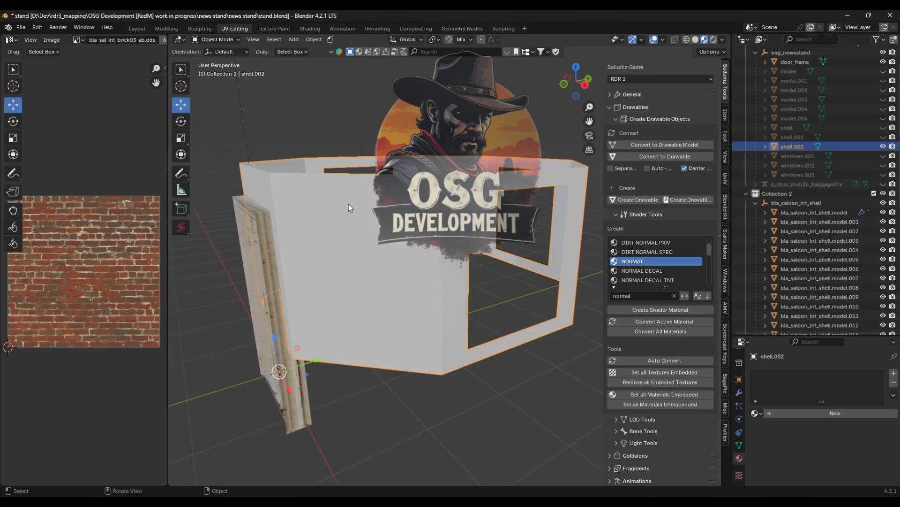
pyautogui.moveTo(348, 203); pyautogui.dragTo(451, 249, button='middle')
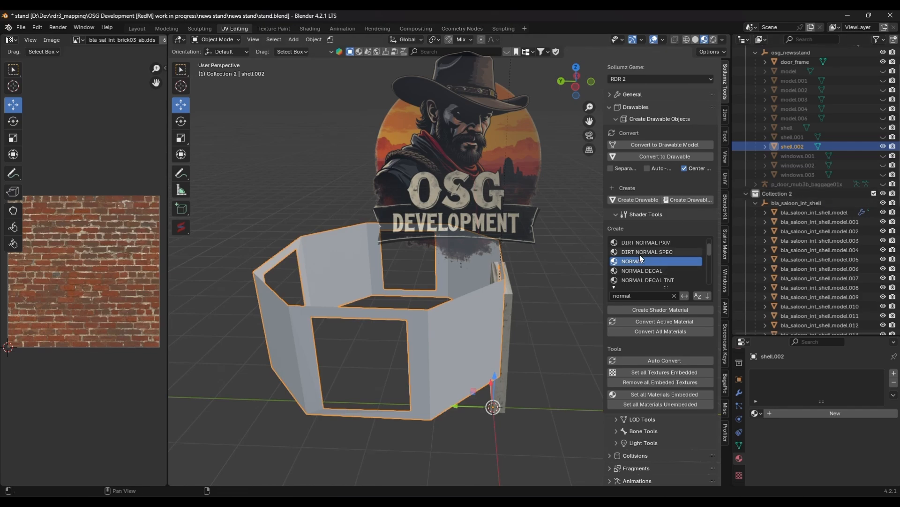
pyautogui.scroll(2, 646, 254)
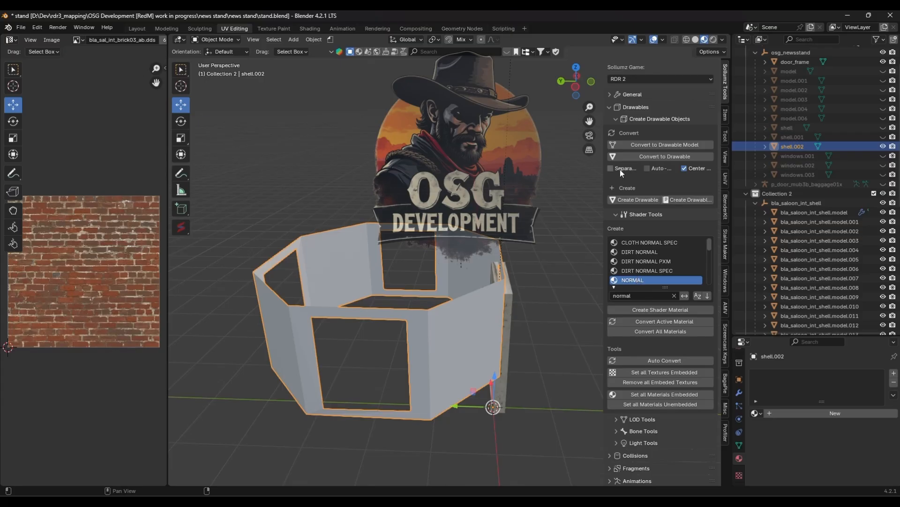
pyautogui.click(610, 107)
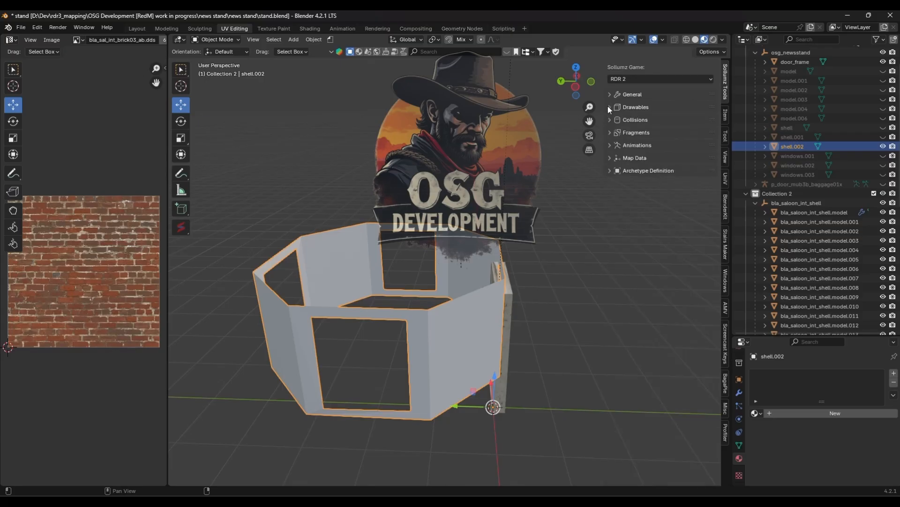
pyautogui.click(664, 79)
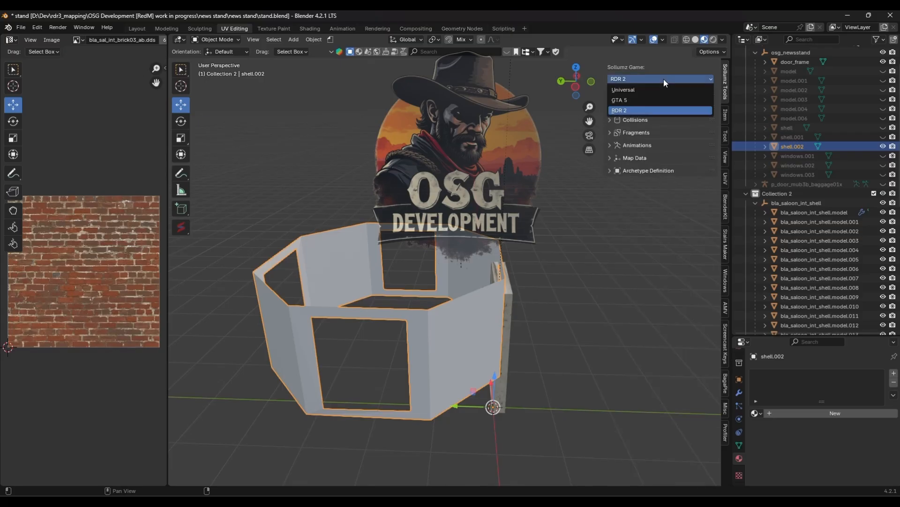
pyautogui.click(618, 111)
pyautogui.click(612, 108)
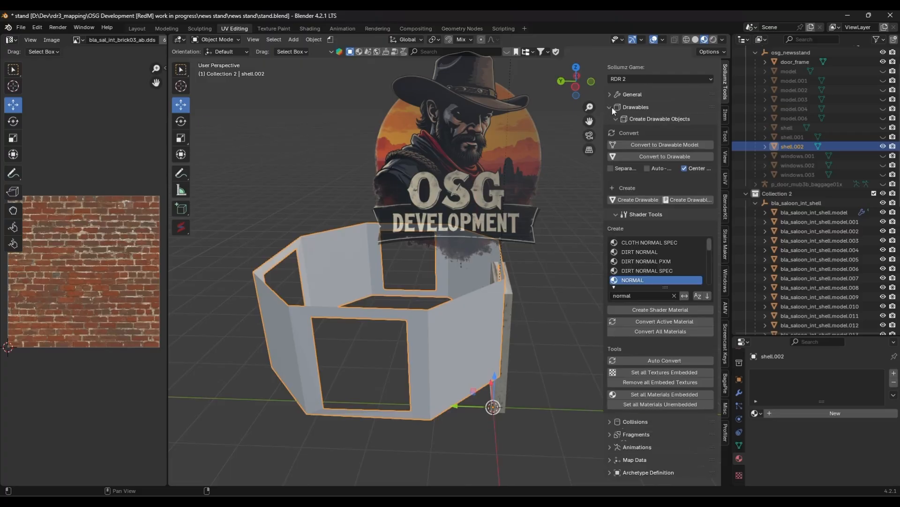
# - Create a NORMAL shader material on the separated interior wall mesh using the shader tools
pyautogui.click(612, 215)
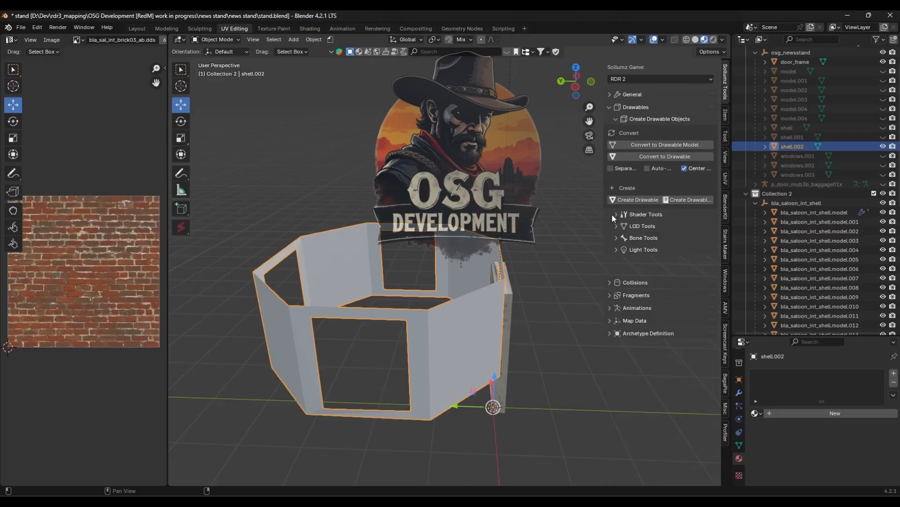
pyautogui.click(612, 214)
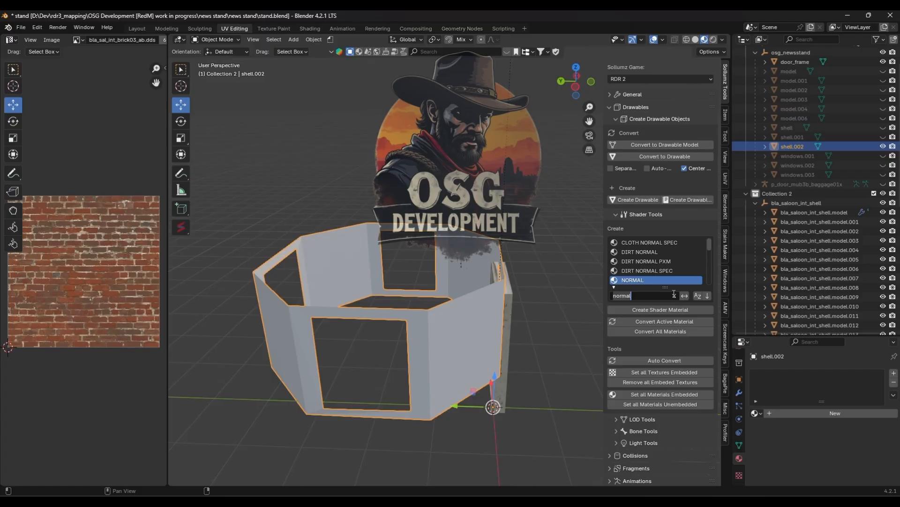
pyautogui.hotkey('ctrl', 'BackSpace')
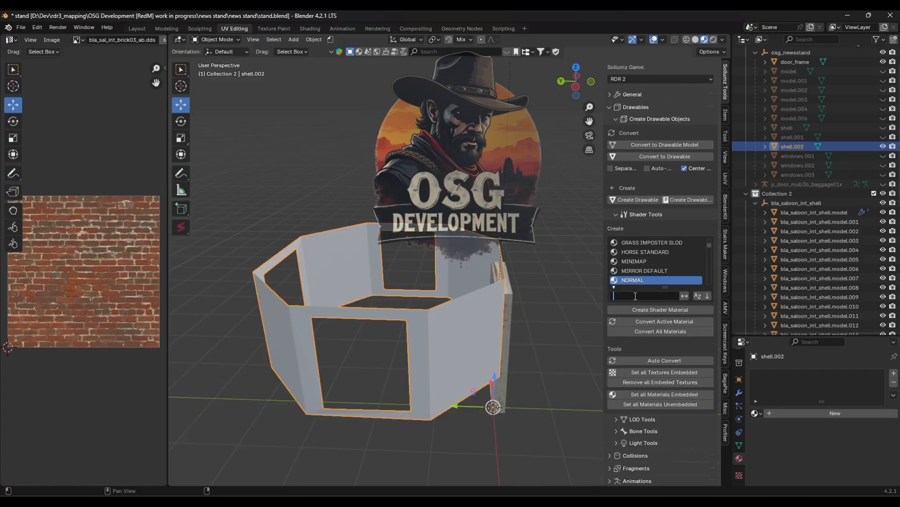
pyautogui.write('no')
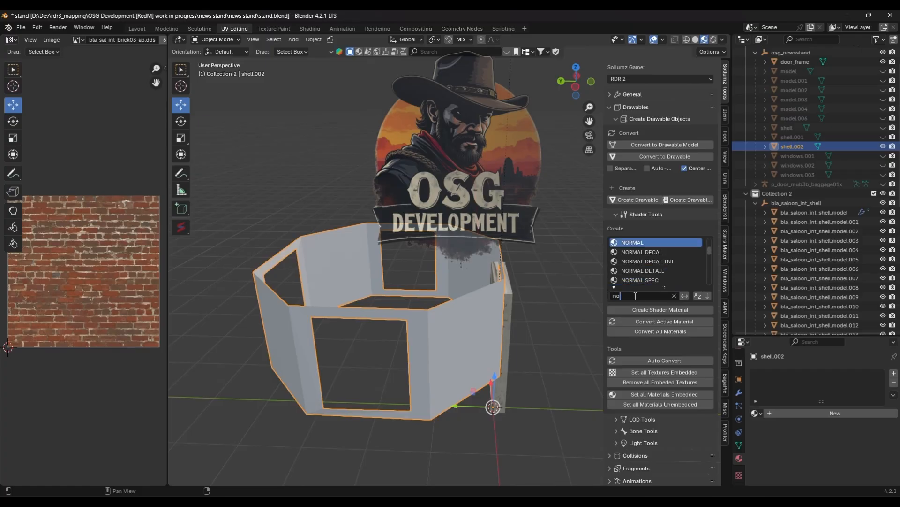
pyautogui.write('rmal')
pyautogui.press('Return')
pyautogui.scroll(-3, 659, 268)
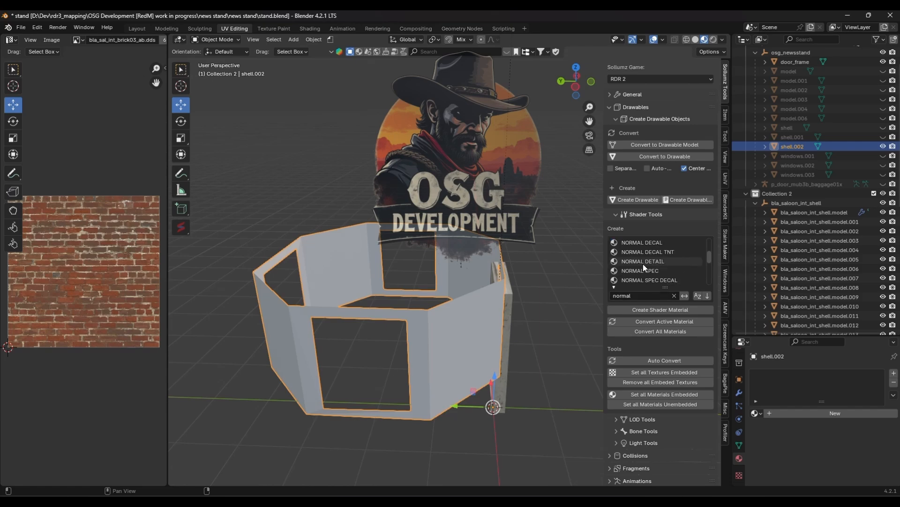
pyautogui.scroll(4, 643, 264)
pyautogui.click(649, 252)
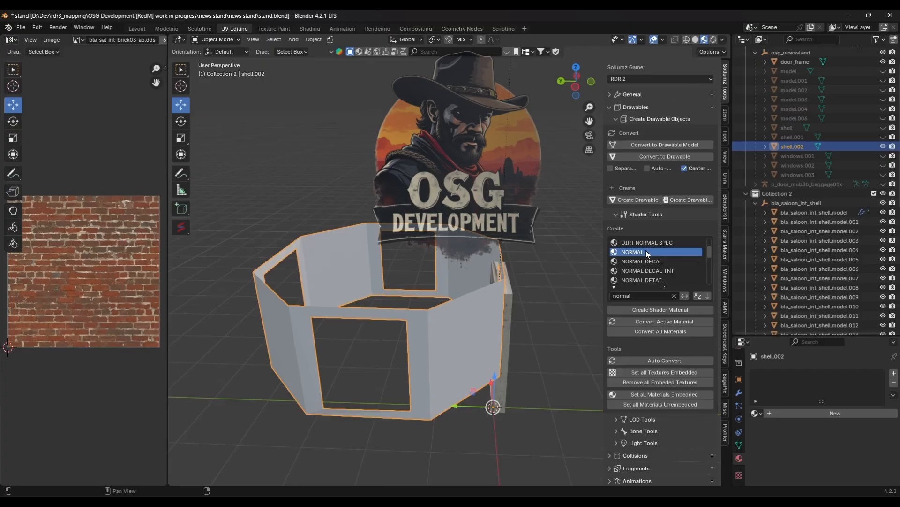
pyautogui.click(685, 310)
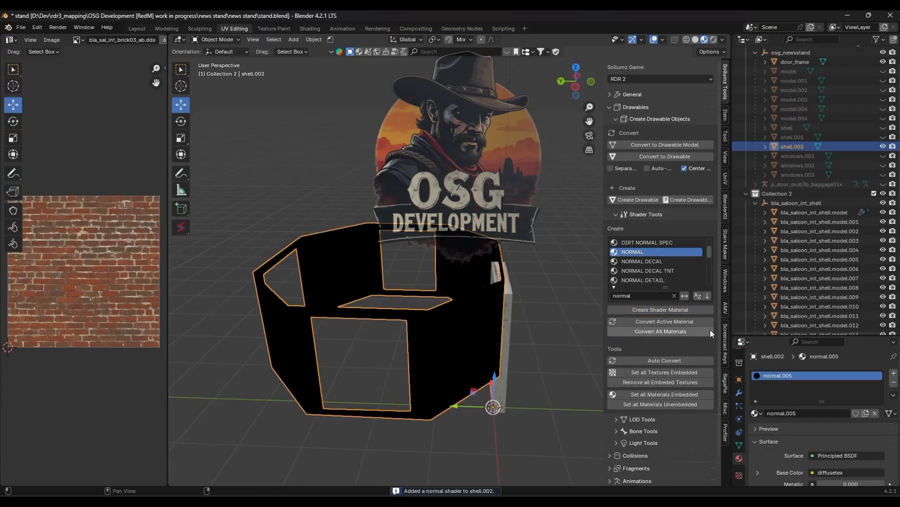
# - Switch the wall mesh's material to bla_sal_int_brick03_ab
pyautogui.click(757, 413)
pyautogui.write('bla_sal_int_brick03_ab.dds')
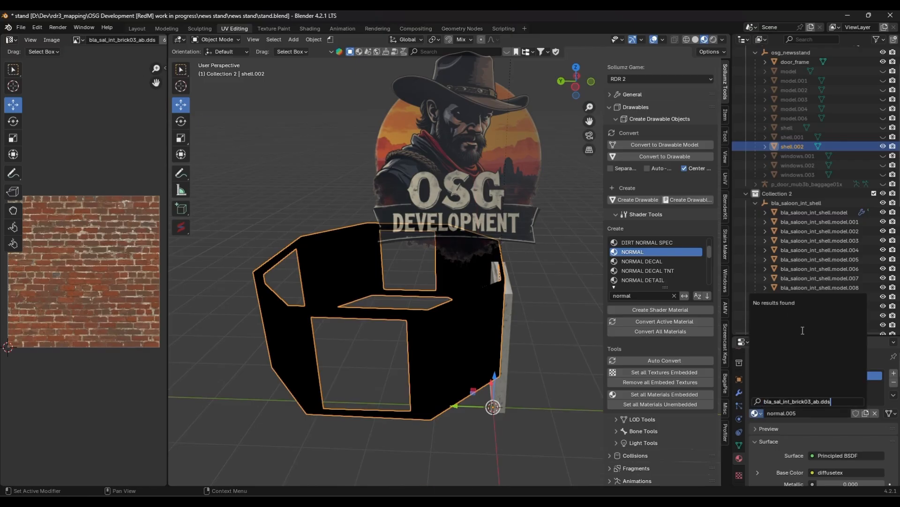
pyautogui.press('BackSpace')
pyautogui.press('BackSpace')
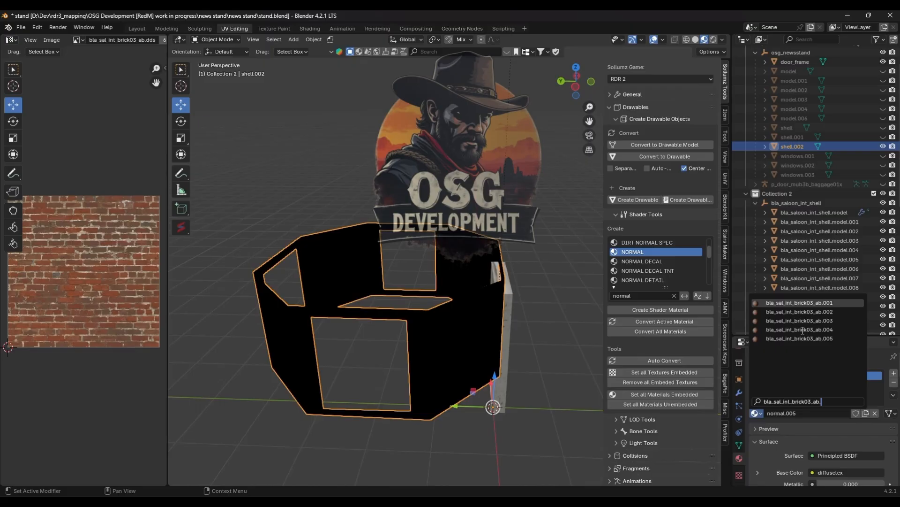
pyautogui.press('BackSpace')
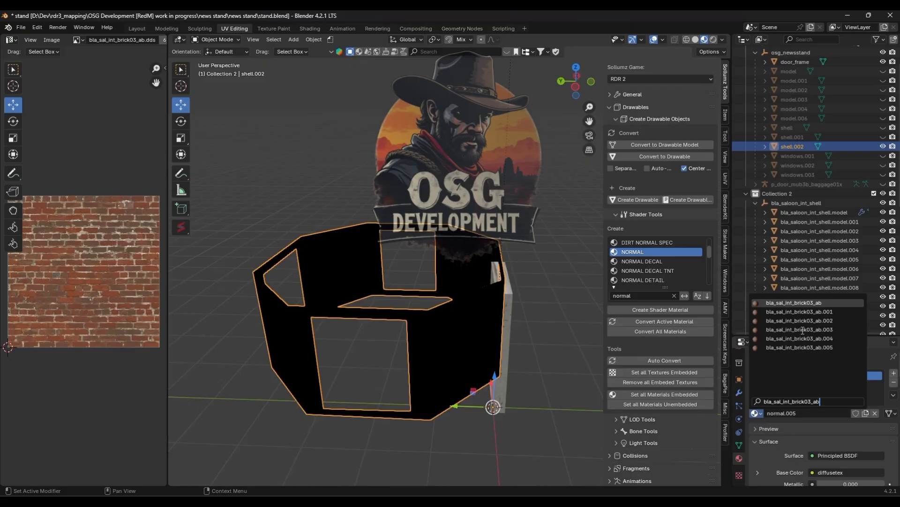
pyautogui.click(794, 303)
# - Widen the UV image editor area and hide the viewport sidebar
pyautogui.moveTo(399, 308); pyautogui.dragTo(371, 249, button='middle')
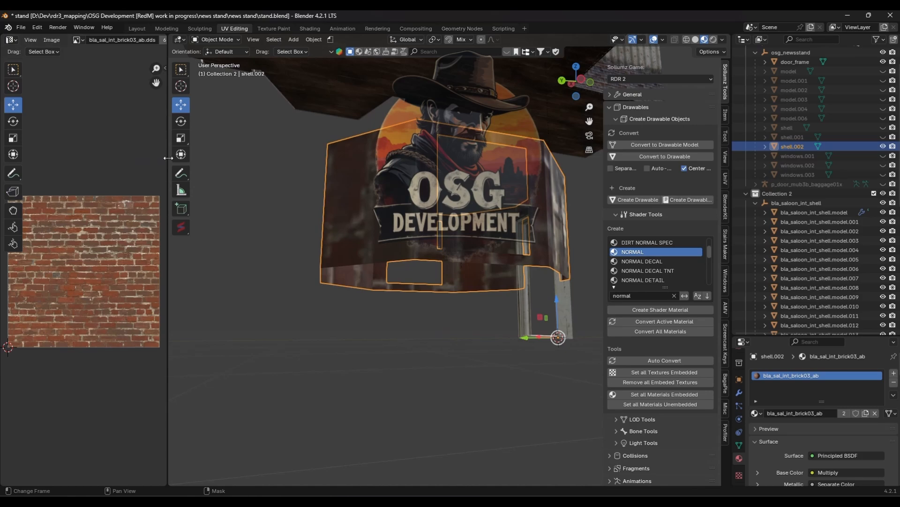
pyautogui.moveTo(168, 158); pyautogui.dragTo(338, 158)
pyautogui.moveTo(437, 232); pyautogui.dragTo(457, 266, button='middle')
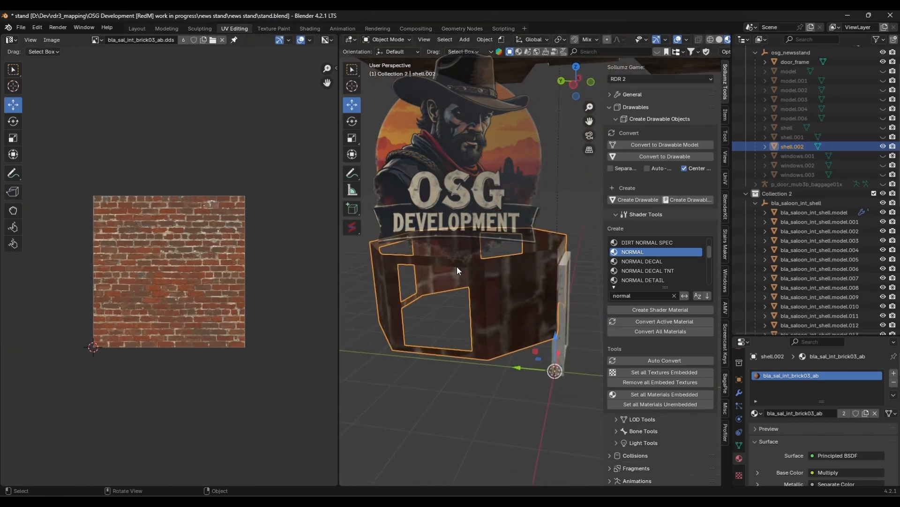
pyautogui.press('n')
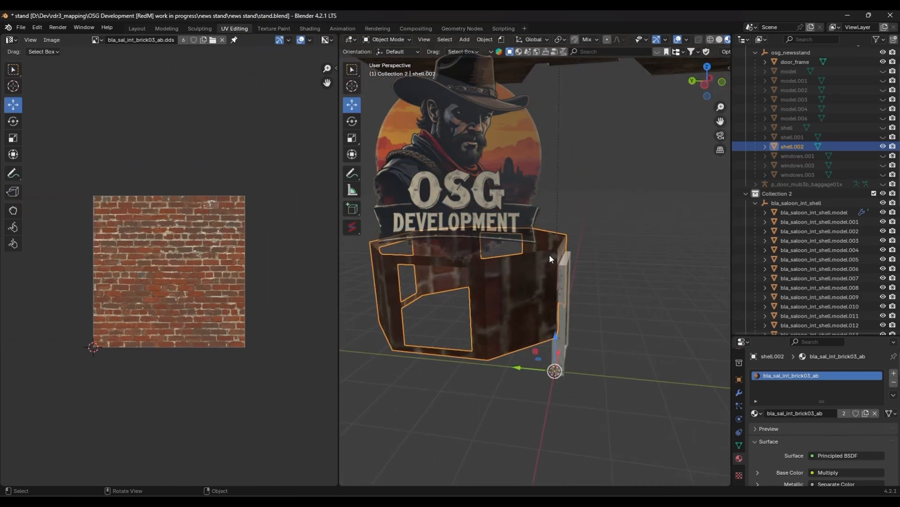
pyautogui.moveTo(550, 254); pyautogui.dragTo(549, 281, button='middle')
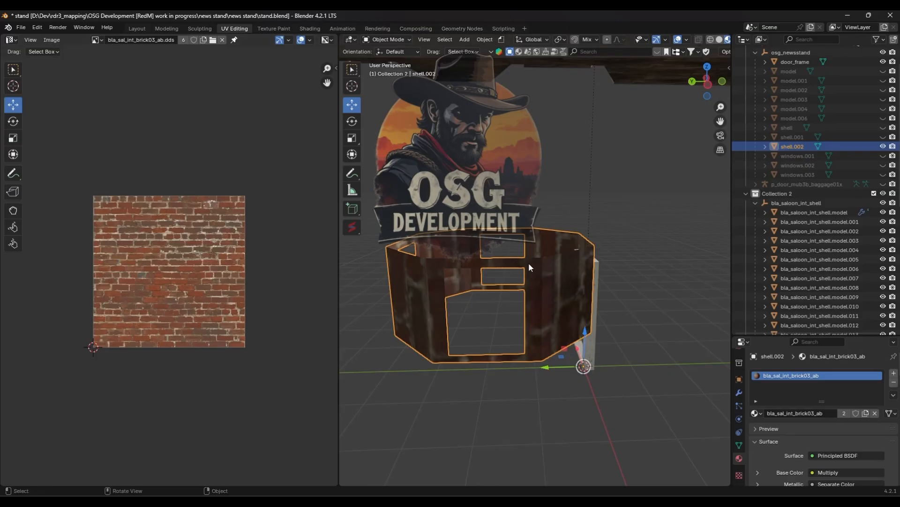
# - Select all faces of the wall mesh in Edit Mode and apply a Cube Projection unwrap, then return to Object Mode
pyautogui.press('Tab')
pyautogui.press('a')
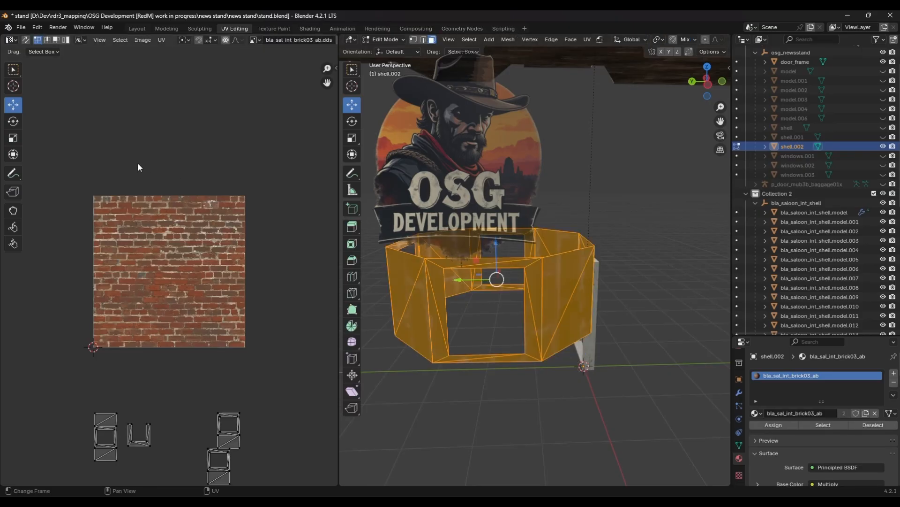
pyautogui.scroll(-1, 150, 164)
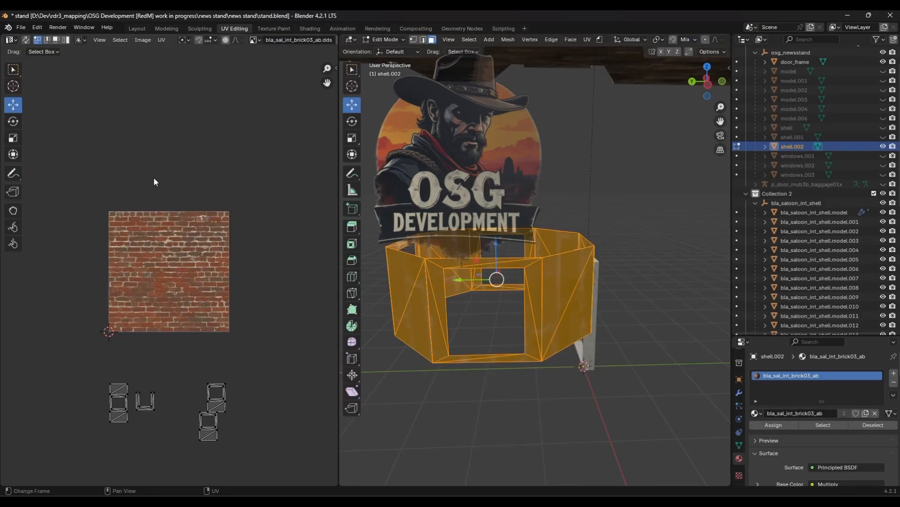
pyautogui.press('a')
pyautogui.press('u')
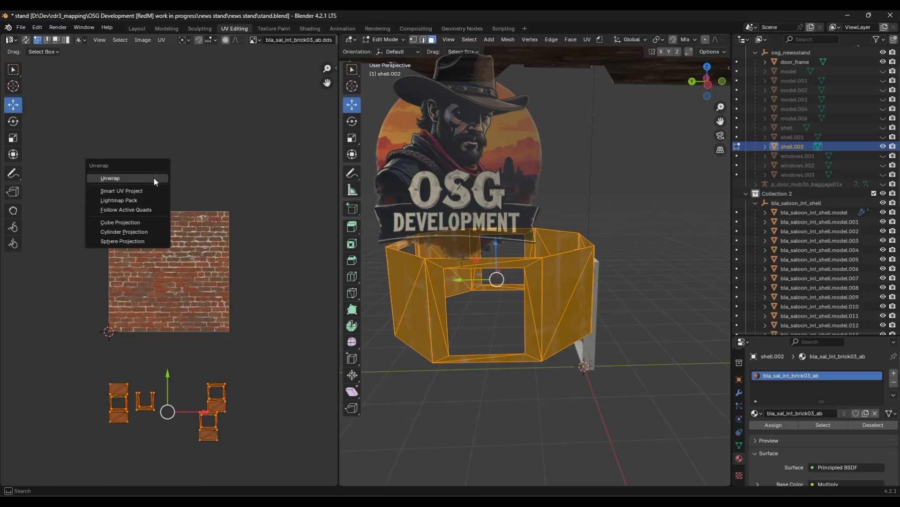
pyautogui.click(139, 222)
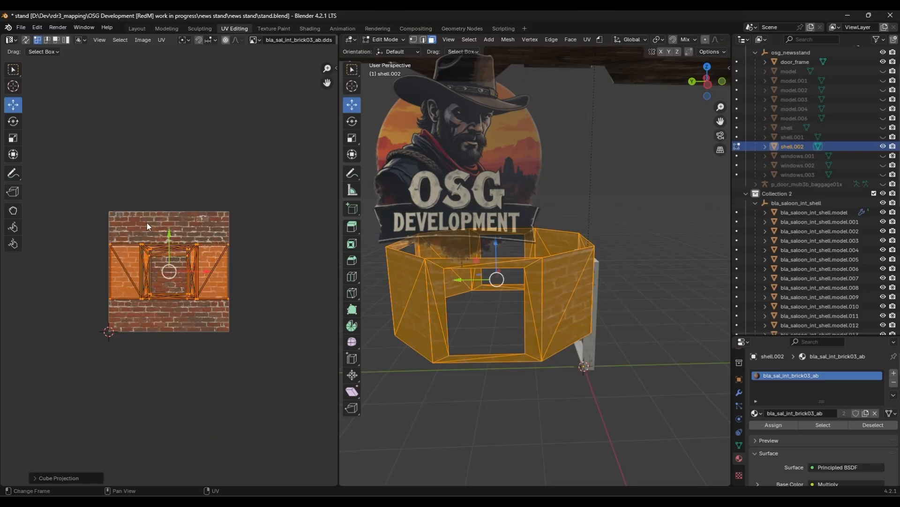
pyautogui.moveTo(519, 320); pyautogui.dragTo(472, 325, button='middle')
pyautogui.press('Tab')
pyautogui.scroll(4, 571, 312)
pyautogui.scroll(-3, 578, 302)
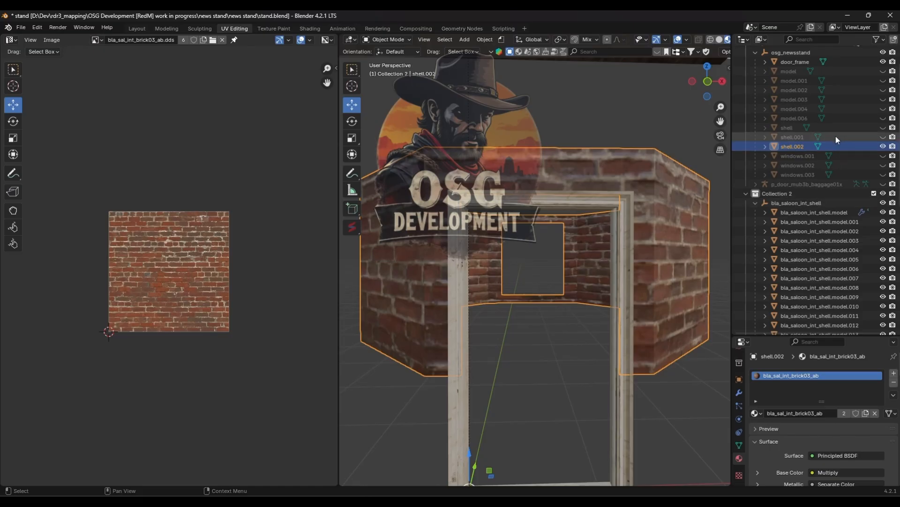
# - Unhide the other news stand objects and inspect the brick-textured interior
pyautogui.keyDown('shift'); pyautogui.click(883, 52); pyautogui.keyUp('shift')
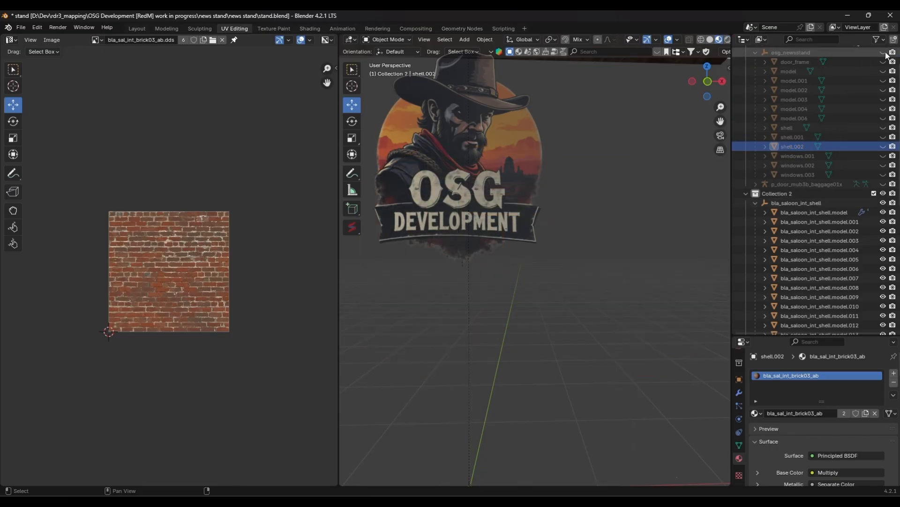
pyautogui.keyDown('shift'); pyautogui.click(884, 53); pyautogui.keyUp('shift')
pyautogui.scroll(-3, 655, 176)
pyautogui.moveTo(544, 243); pyautogui.dragTo(506, 223, button='middle')
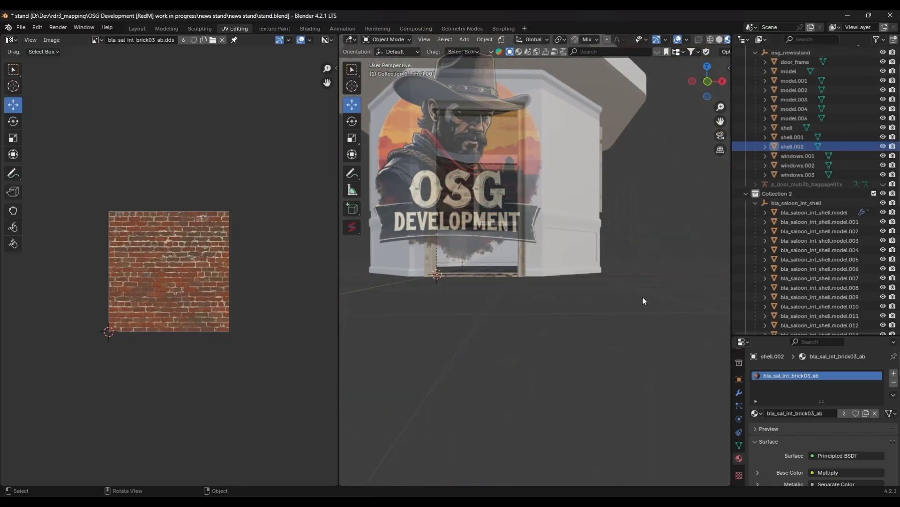
pyautogui.scroll(4, 642, 296)
pyautogui.moveTo(642, 296); pyautogui.dragTo(539, 420, button='middle')
pyautogui.scroll(5, 525, 281)
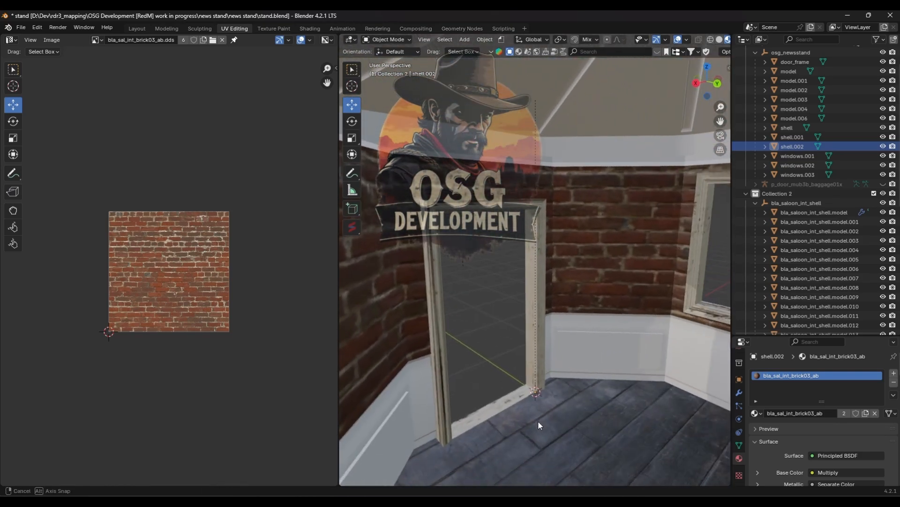
# - Pick a wood panel face on the saloon shell, copy its material name, and show bla_sal_int_mainwood01_ab in the UV image editor
pyautogui.click(609, 360)
pyautogui.moveTo(609, 359); pyautogui.dragTo(680, 324, button='middle')
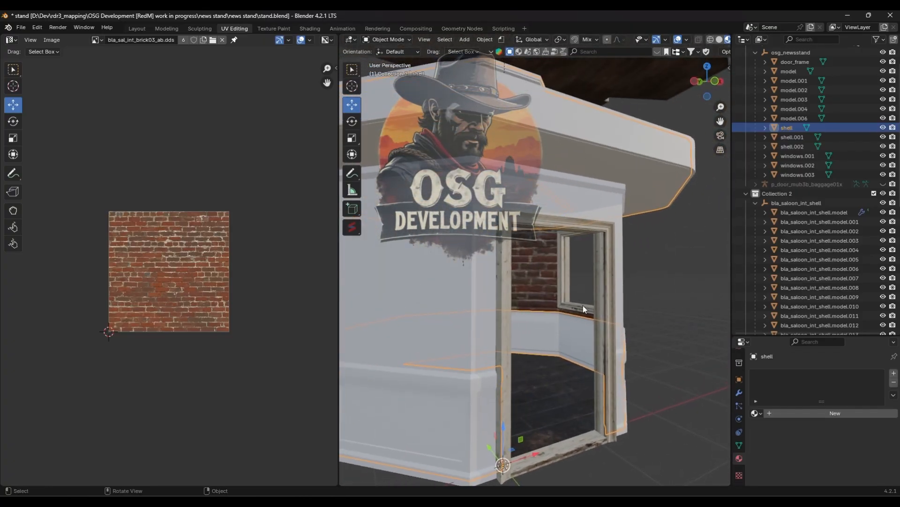
pyautogui.scroll(-5, 563, 338)
pyautogui.moveTo(557, 351); pyautogui.dragTo(537, 354, button='middle')
pyautogui.scroll(-6, 477, 315)
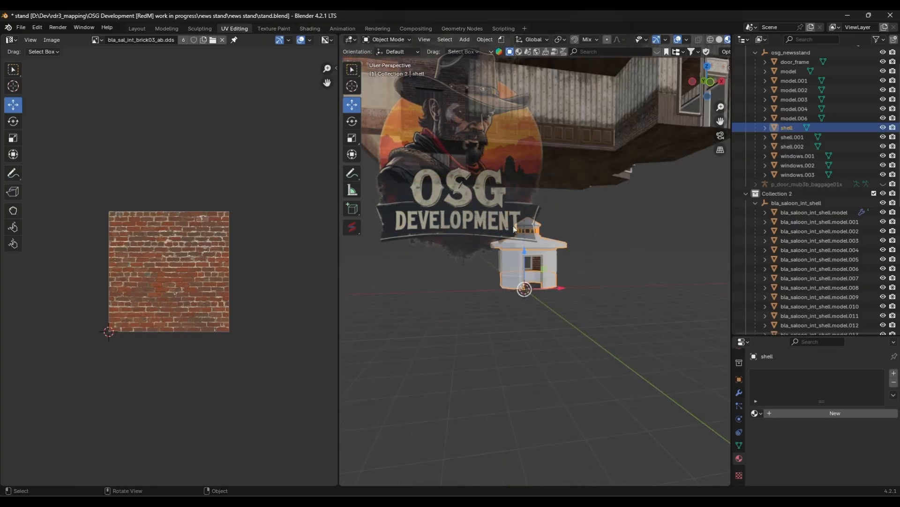
pyautogui.scroll(6, 511, 272)
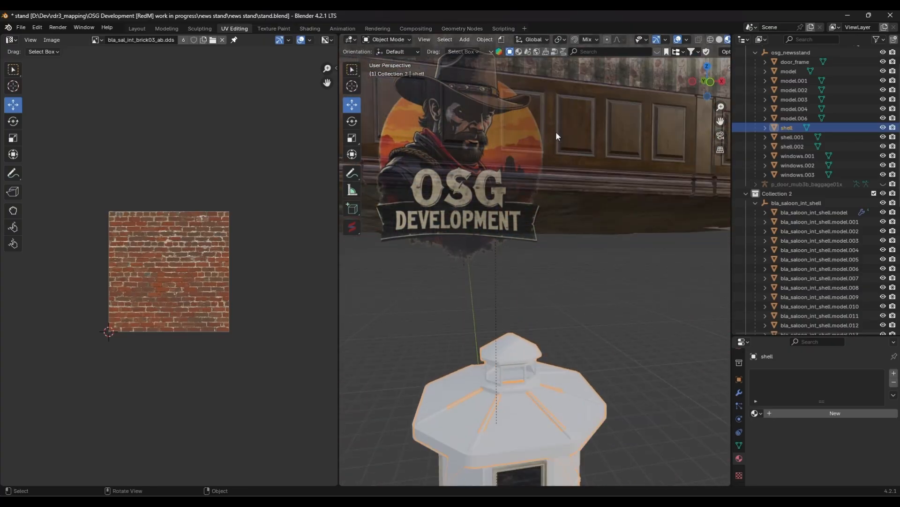
pyautogui.click(556, 134)
pyautogui.press('Tab')
pyautogui.click(580, 133)
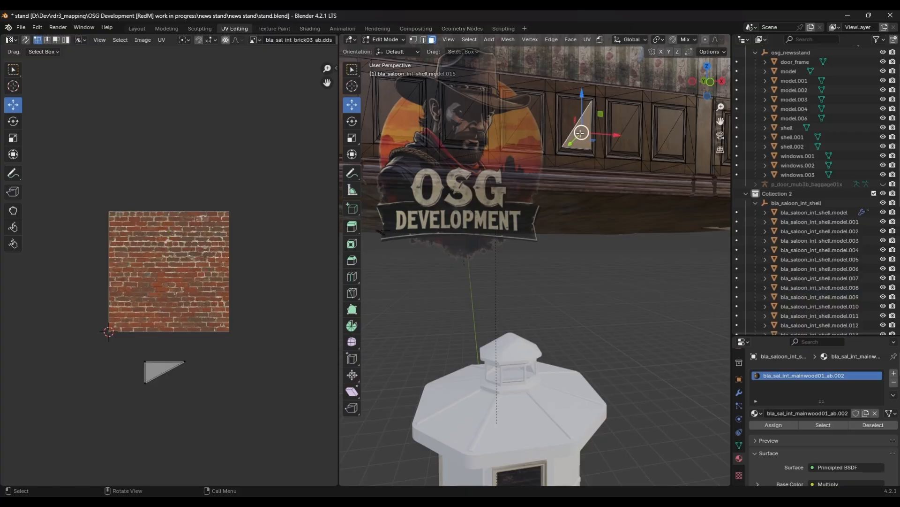
pyautogui.click(786, 414)
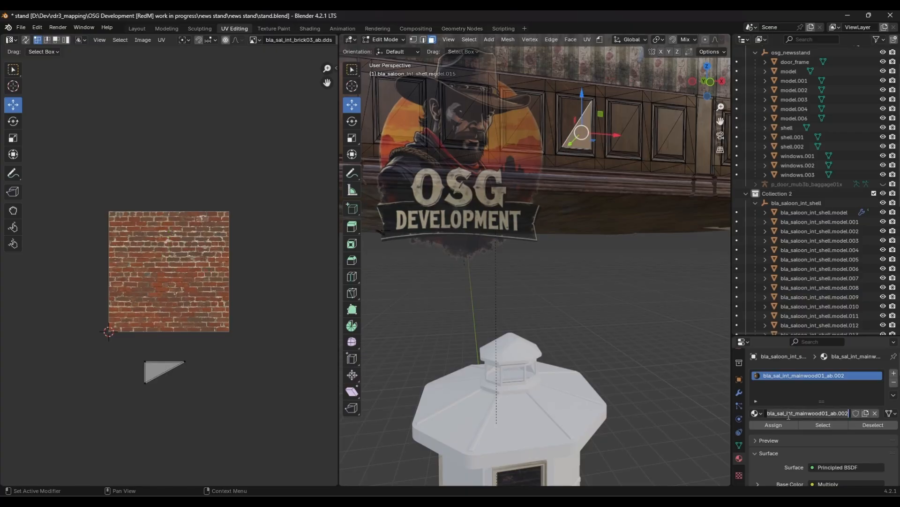
pyautogui.click(246, 109)
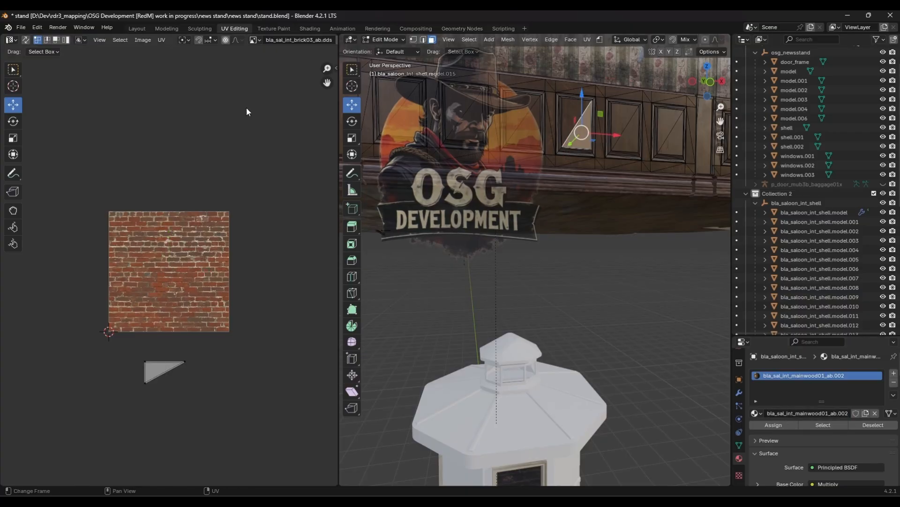
pyautogui.click(256, 41)
pyautogui.write('bla_sal_int_mainwood01_ab.002')
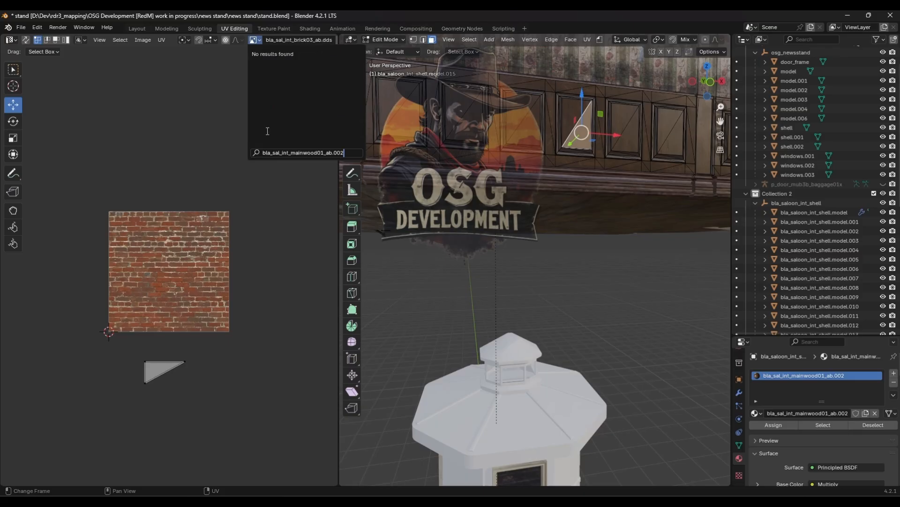
pyautogui.press('BackSpace')
pyautogui.press('BackSpace')
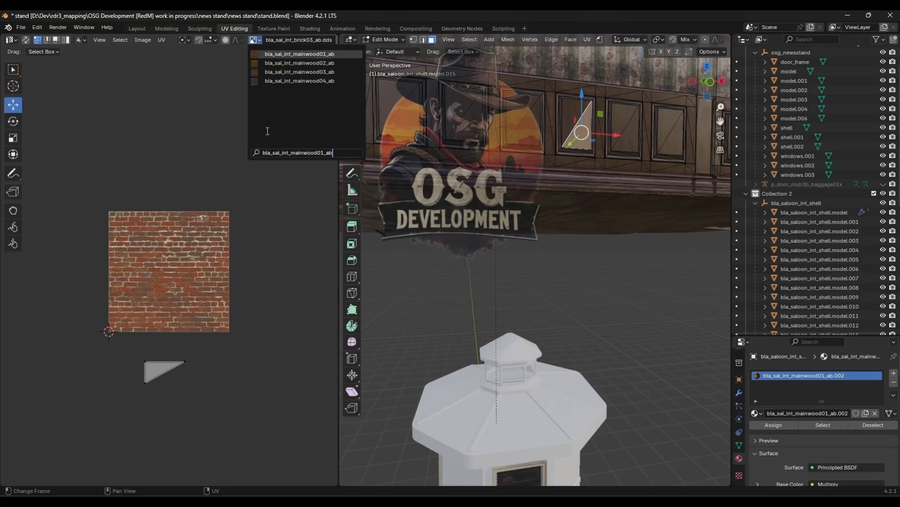
pyautogui.click(296, 53)
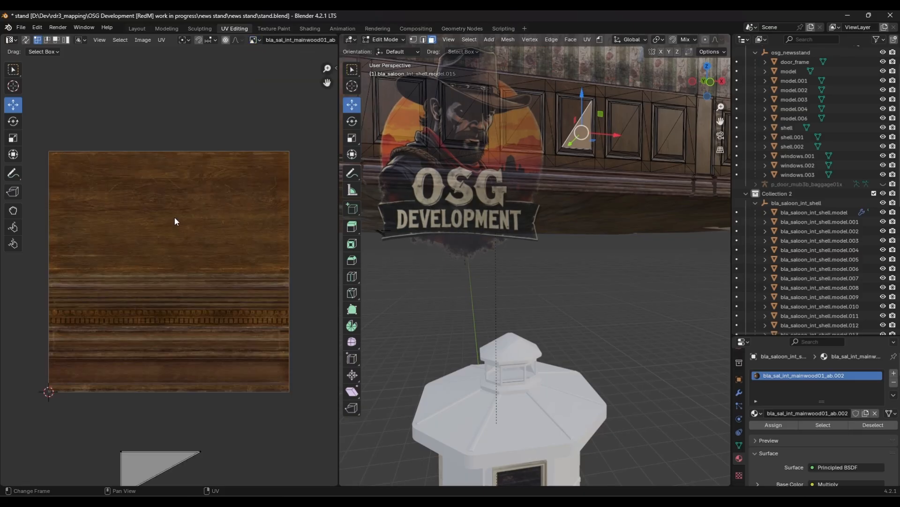
# - Exit Edit Mode and examine the news stand shell's lower interior wall faces in Edit Mode
pyautogui.keyDown('shift'); pyautogui.moveTo(488, 391); pyautogui.dragTo(501, 207, button='middle'); pyautogui.keyUp('shift')
pyautogui.scroll(4, 539, 209)
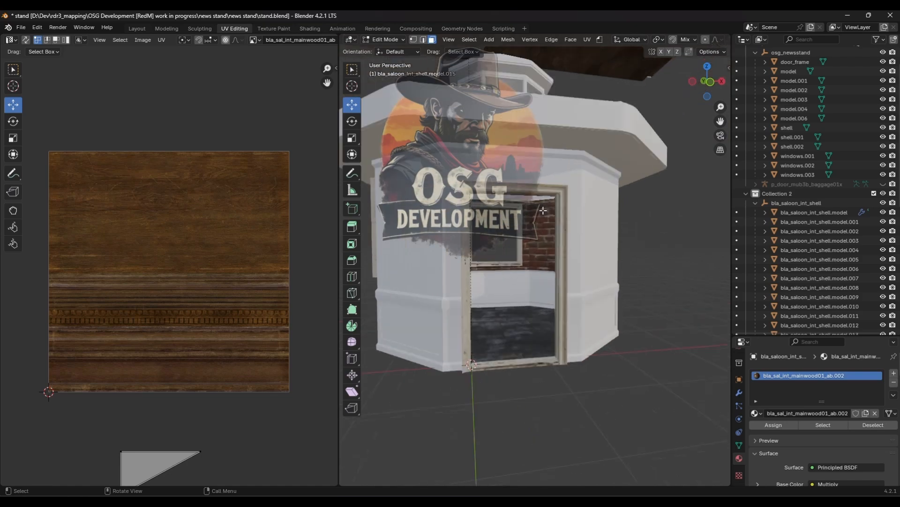
pyautogui.press('Tab')
pyautogui.click(514, 289)
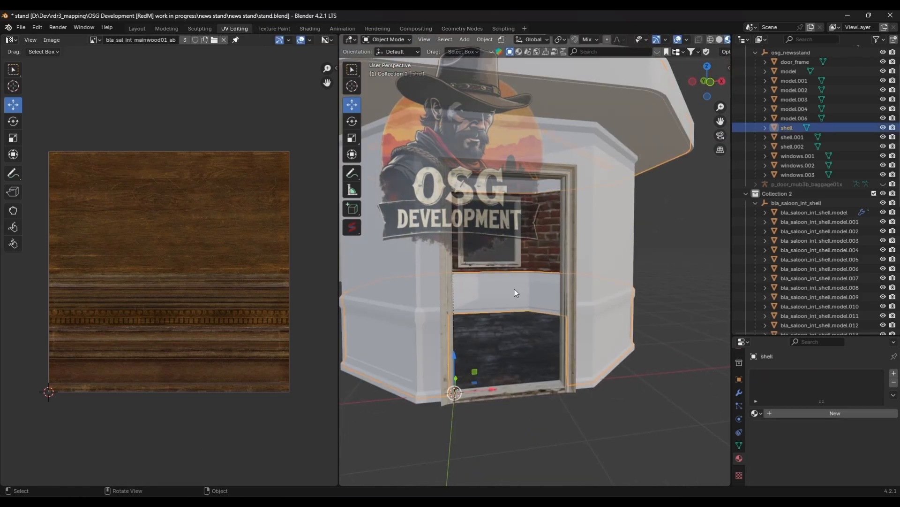
pyautogui.press('Tab')
pyautogui.click(514, 290)
pyautogui.scroll(2, 512, 291)
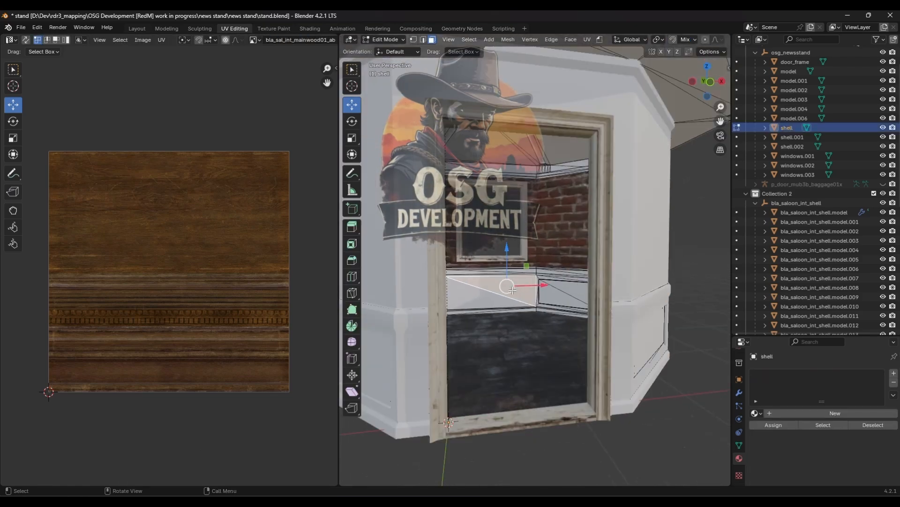
pyautogui.press('KP_Decimal')
pyautogui.scroll(2, 451, 309)
pyautogui.moveTo(450, 308); pyautogui.dragTo(555, 290, button='middle')
pyautogui.press('Tab')
pyautogui.click(517, 215)
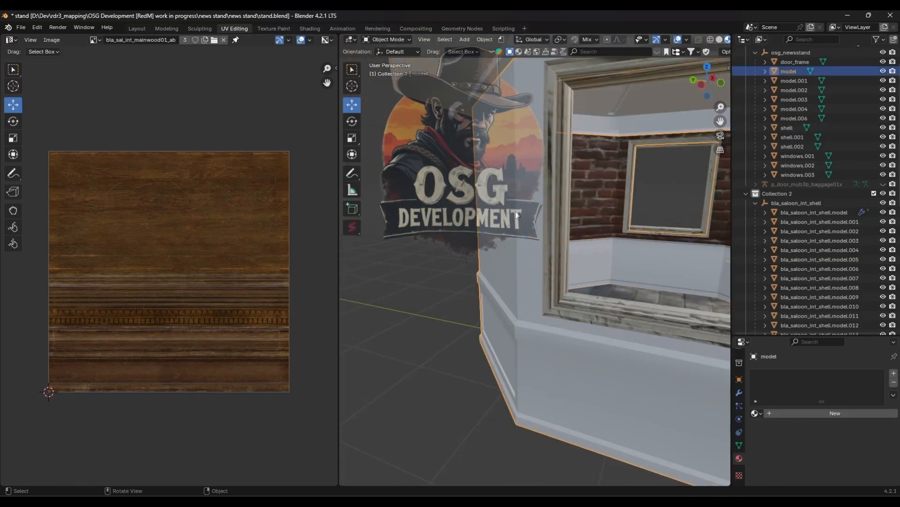
# - Hide the model and model.002 objects to expose the interior, then select the shell object
pyautogui.click(883, 72)
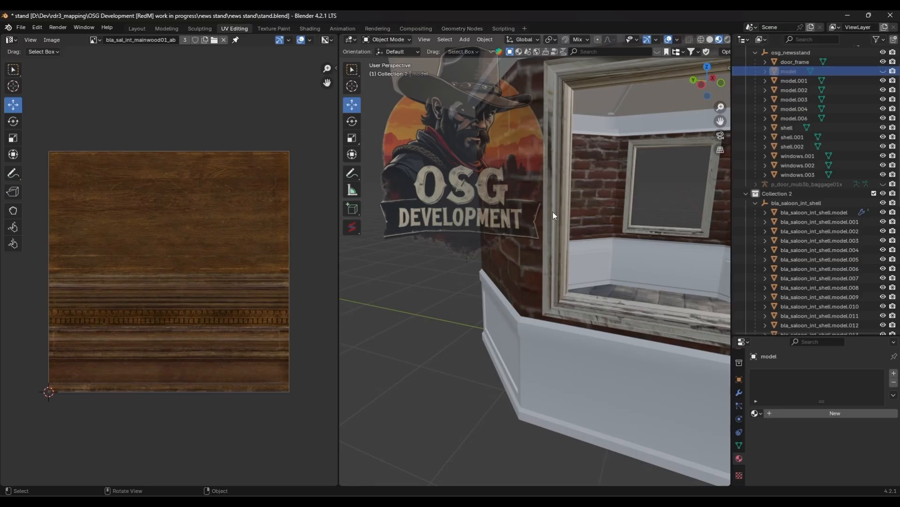
pyautogui.scroll(-5, 556, 358)
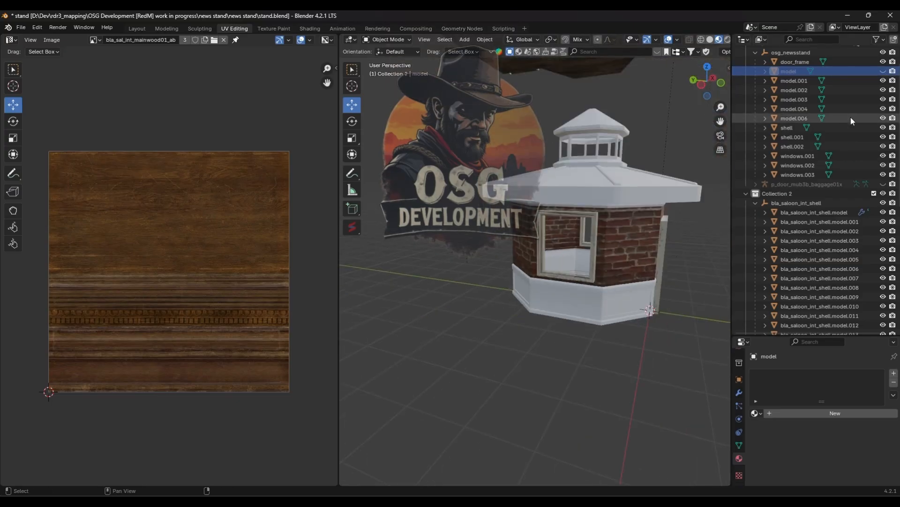
pyautogui.scroll(3, 832, 113)
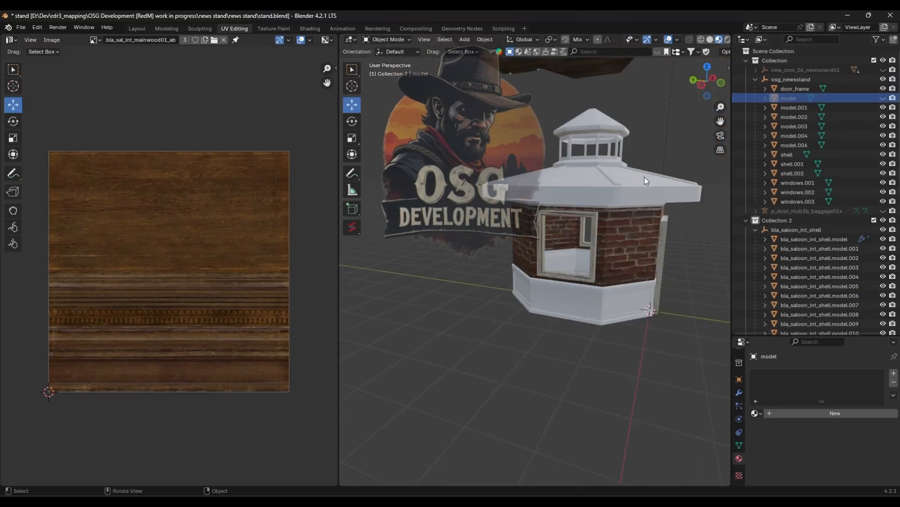
pyautogui.click(613, 191)
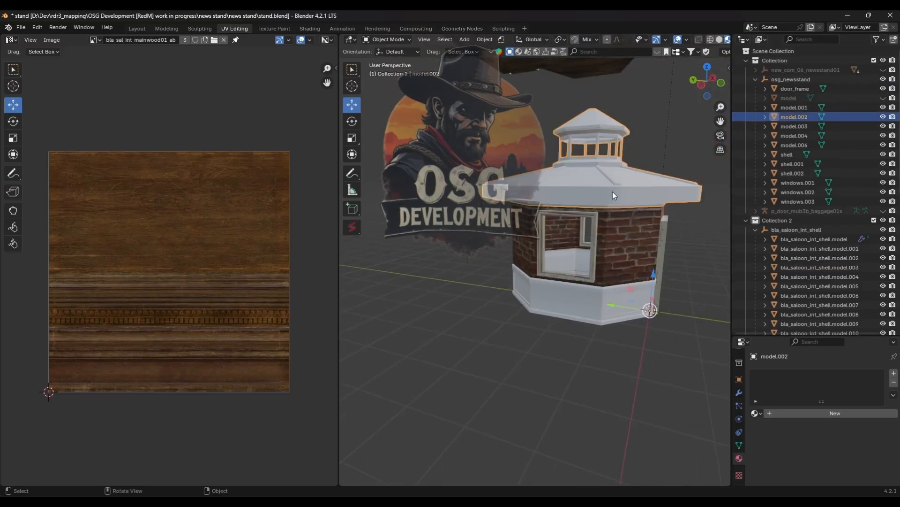
pyautogui.click(883, 117)
pyautogui.click(574, 192)
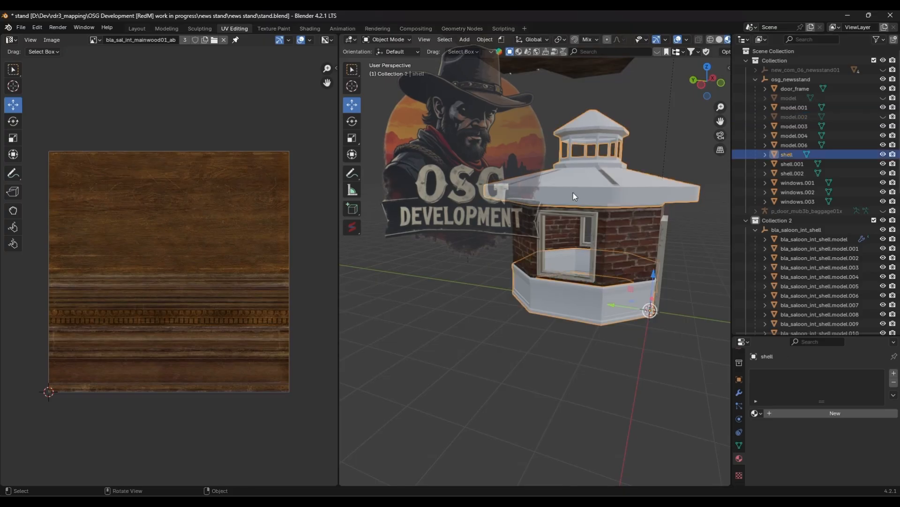
# - In Edit Mode with X-ray on, box-select the shell's lower panel faces and separate the selection into its own object
pyautogui.moveTo(586, 225); pyautogui.dragTo(480, 248, button='middle')
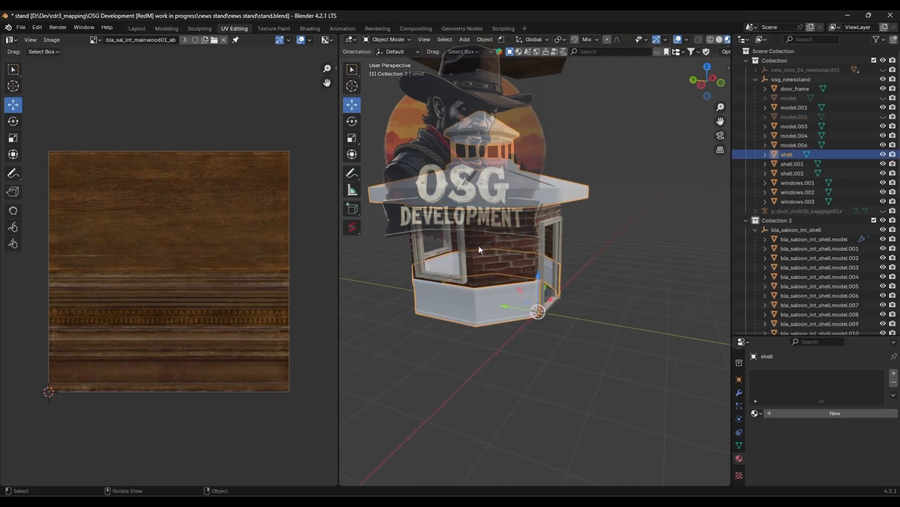
pyautogui.press('Tab')
pyautogui.moveTo(449, 288); pyautogui.dragTo(600, 227, button='middle')
pyautogui.moveTo(547, 209); pyautogui.dragTo(646, 81, button='middle')
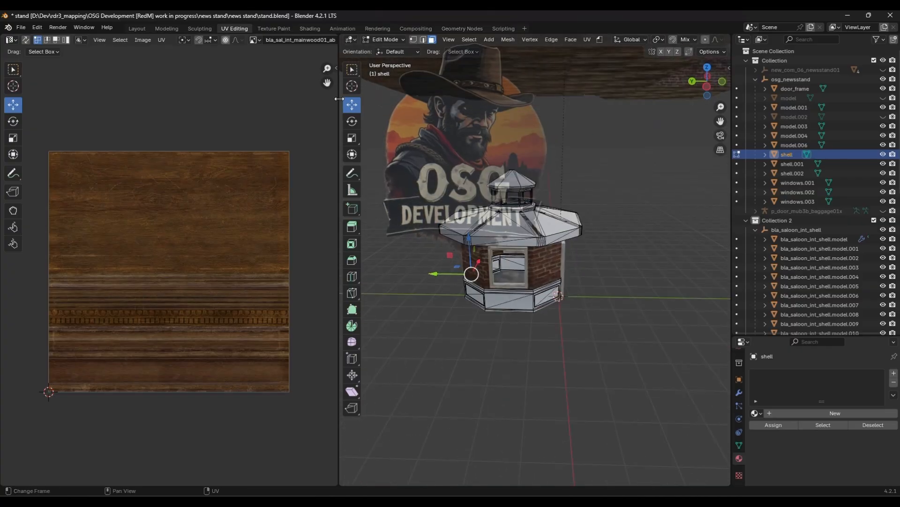
pyautogui.moveTo(336, 101); pyautogui.dragTo(55, 115)
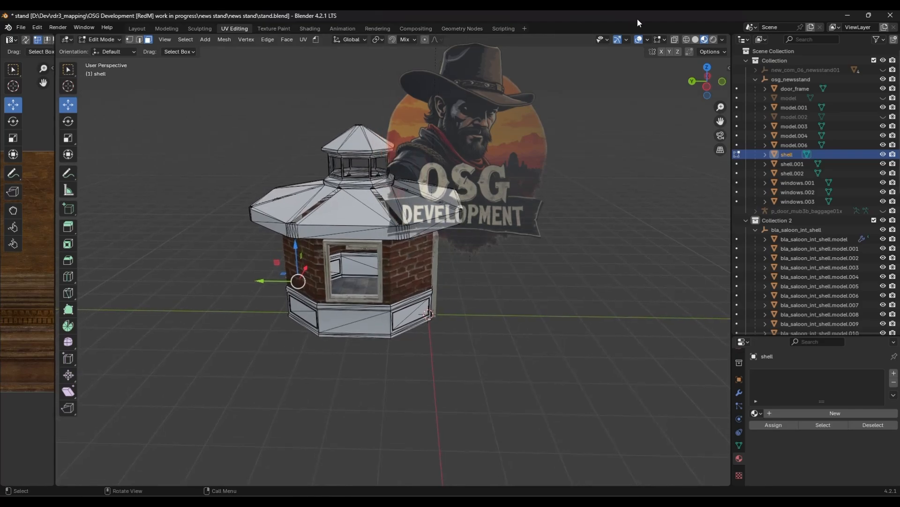
pyautogui.click(674, 41)
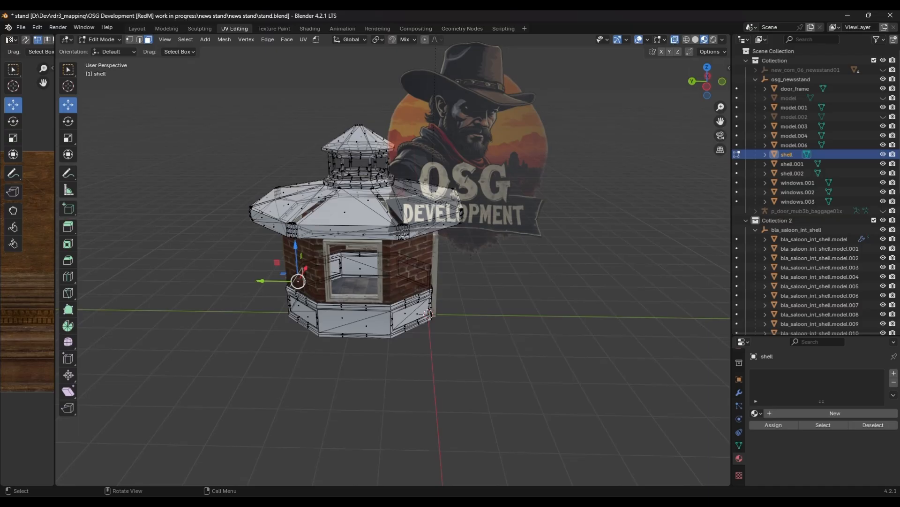
pyautogui.moveTo(404, 235); pyautogui.dragTo(523, 294, button='middle')
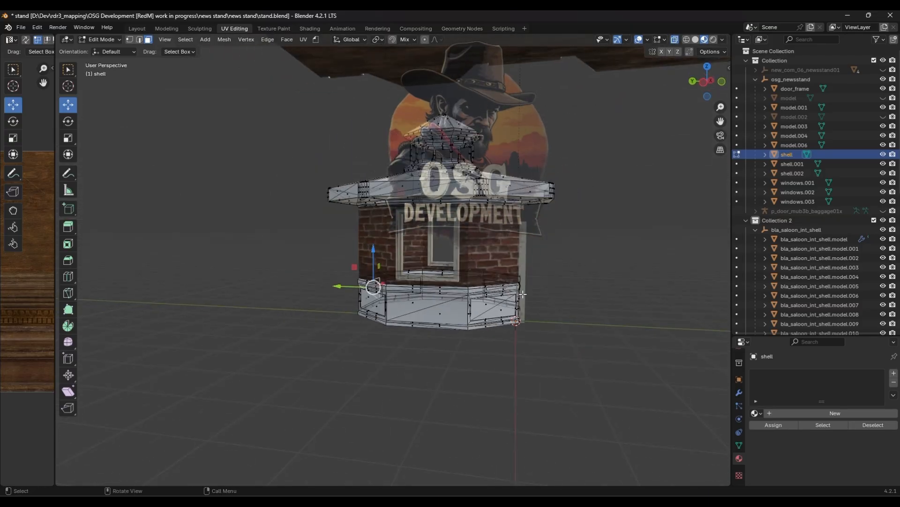
pyautogui.moveTo(485, 270); pyautogui.dragTo(482, 284, button='middle')
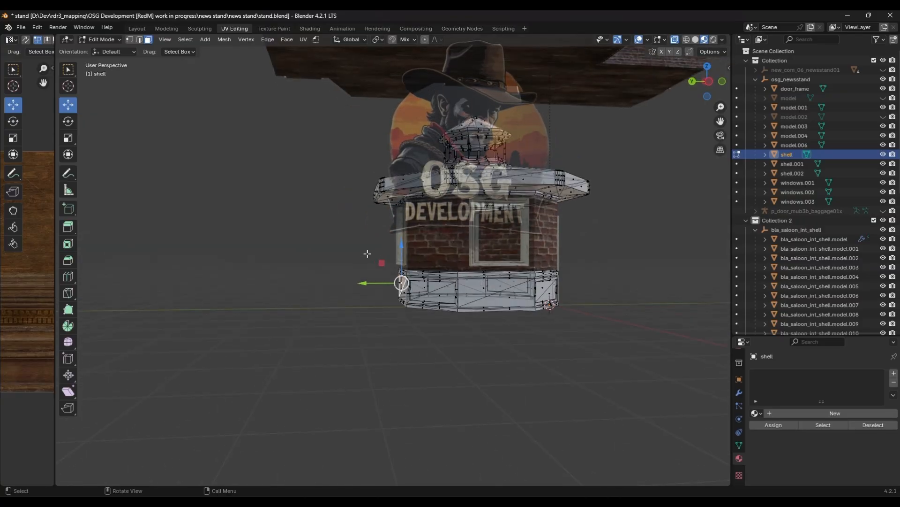
pyautogui.moveTo(315, 241); pyautogui.dragTo(635, 338)
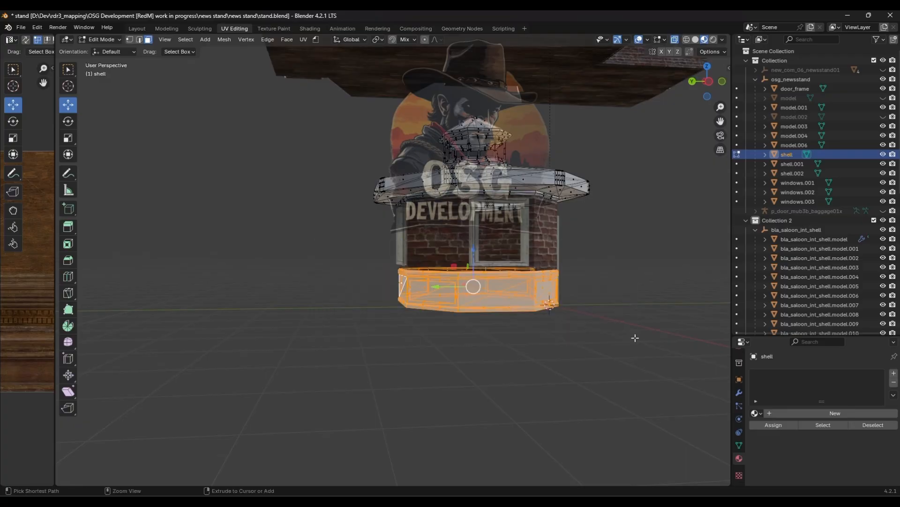
pyautogui.press('ctrl+KP_Add')
pyautogui.moveTo(603, 325); pyautogui.dragTo(557, 333, button='middle')
pyautogui.press('p')
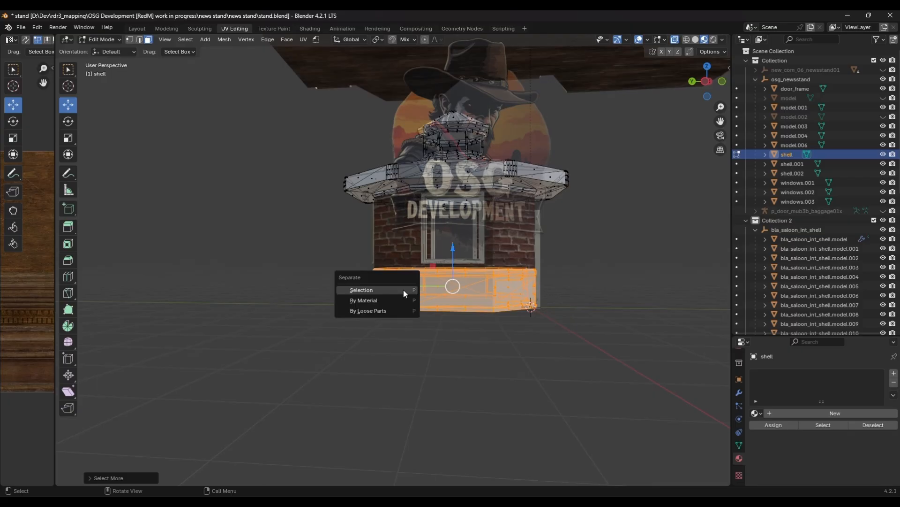
pyautogui.click(403, 289)
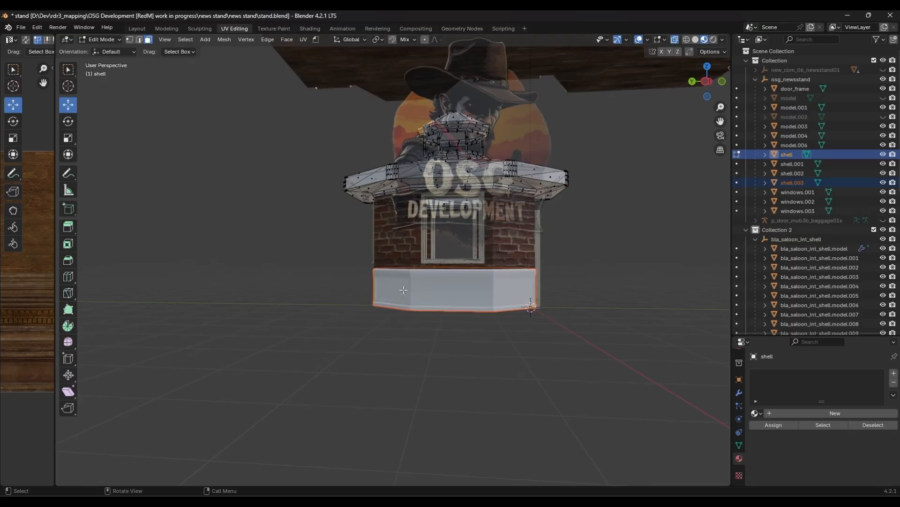
# - Give the separated lower panel object a new NORMAL shader material, then switch it to bla_sal_int_mainwood01_ab
pyautogui.press('Tab')
pyautogui.click(453, 294)
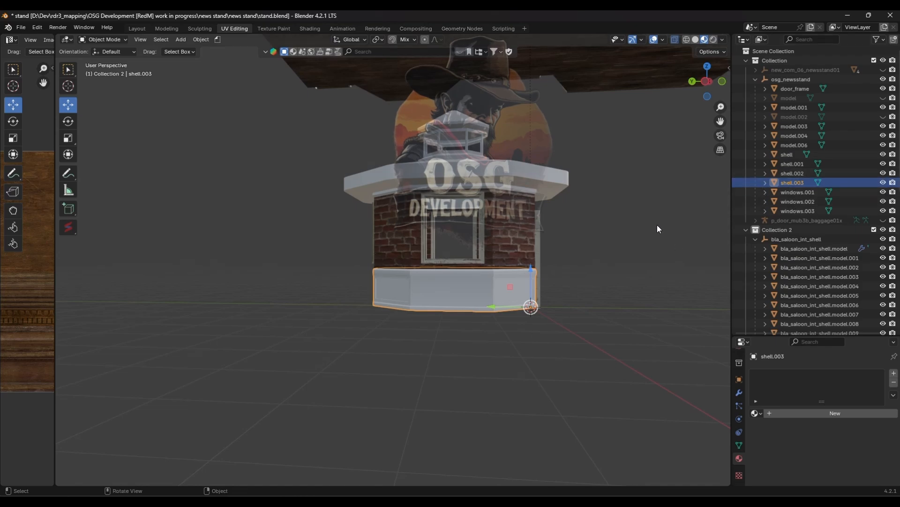
pyautogui.press('n')
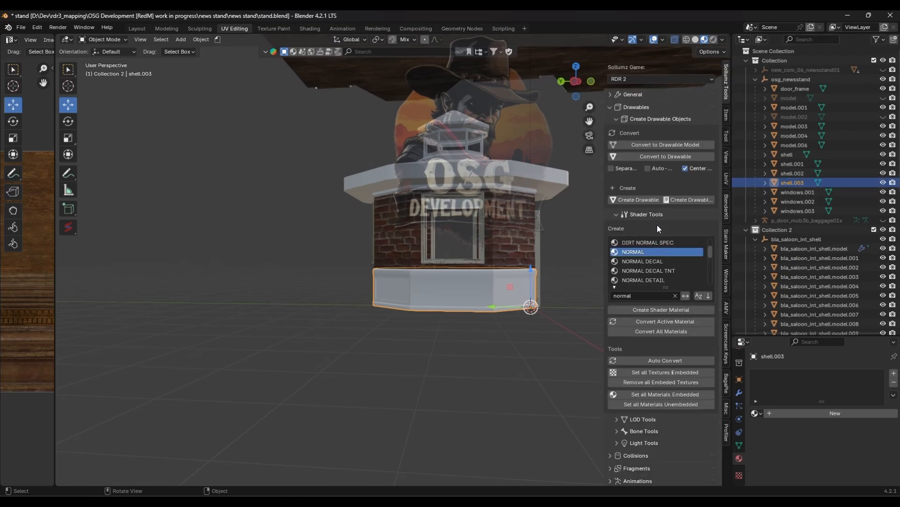
pyautogui.click(640, 310)
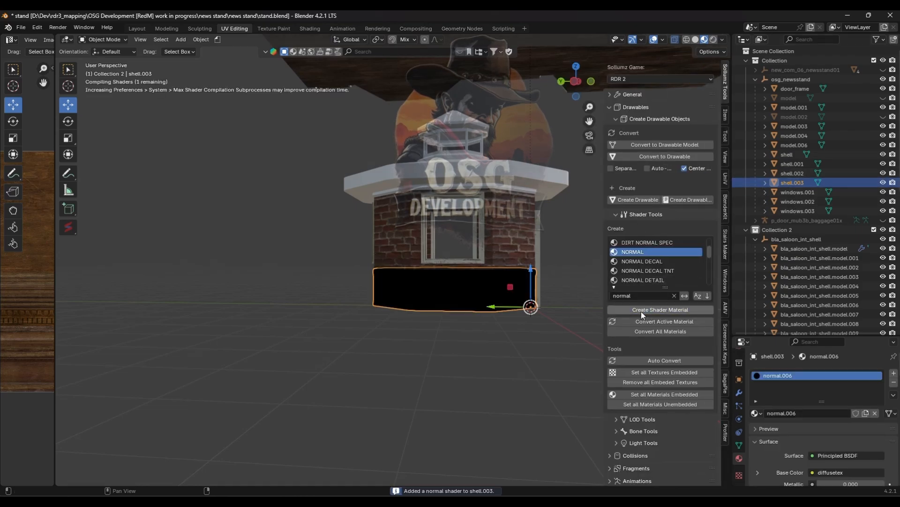
pyautogui.click(759, 415)
pyautogui.write('bla_sal_int_mainwood01_ab.002')
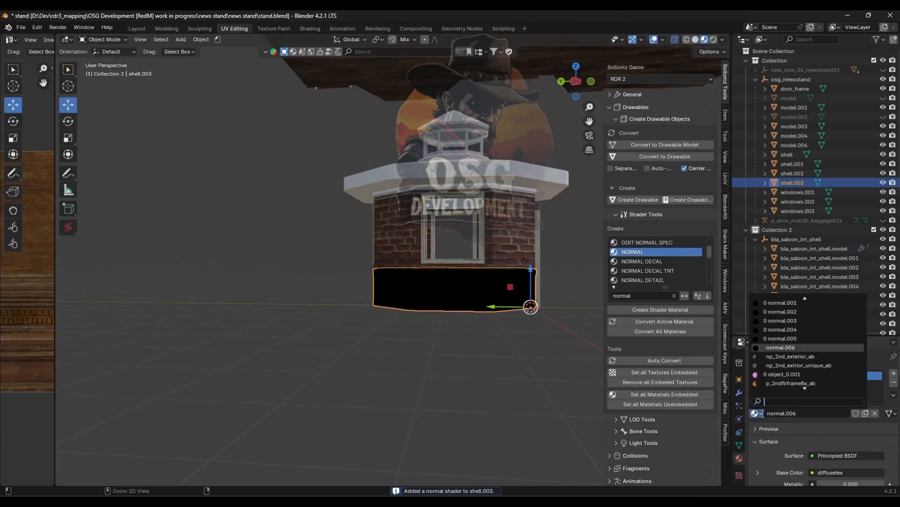
pyautogui.press('BackSpace')
pyautogui.press('BackSpace')
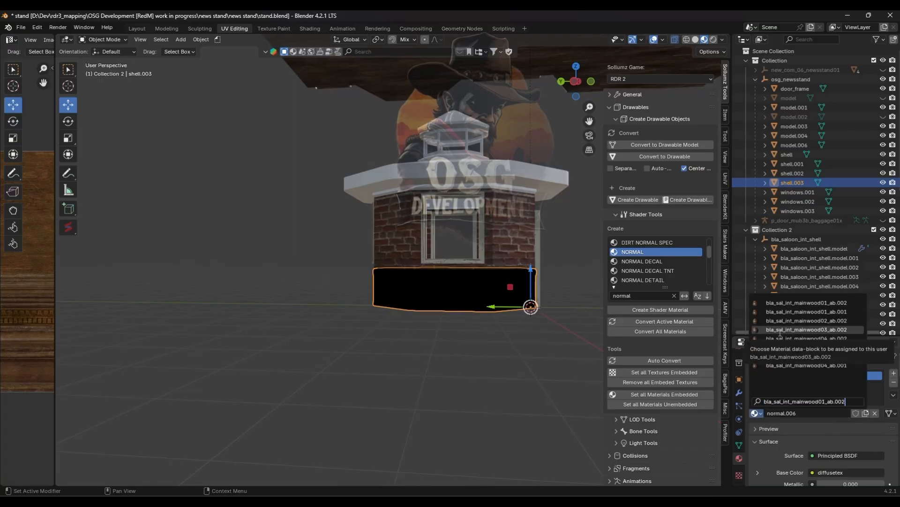
pyautogui.press('BackSpace')
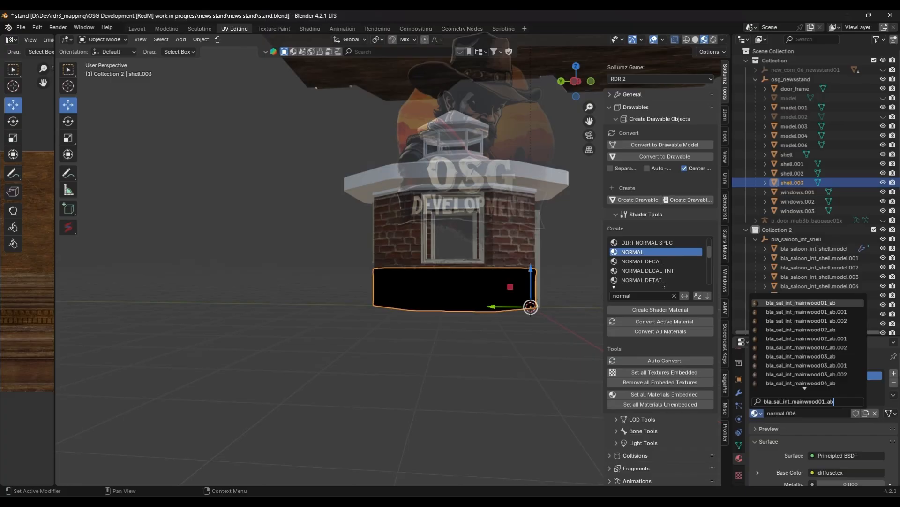
pyautogui.click(810, 303)
# - Select all faces of the lower panel mesh and apply a Cube Projection unwrap, then leave Edit Mode
pyautogui.scroll(5, 472, 354)
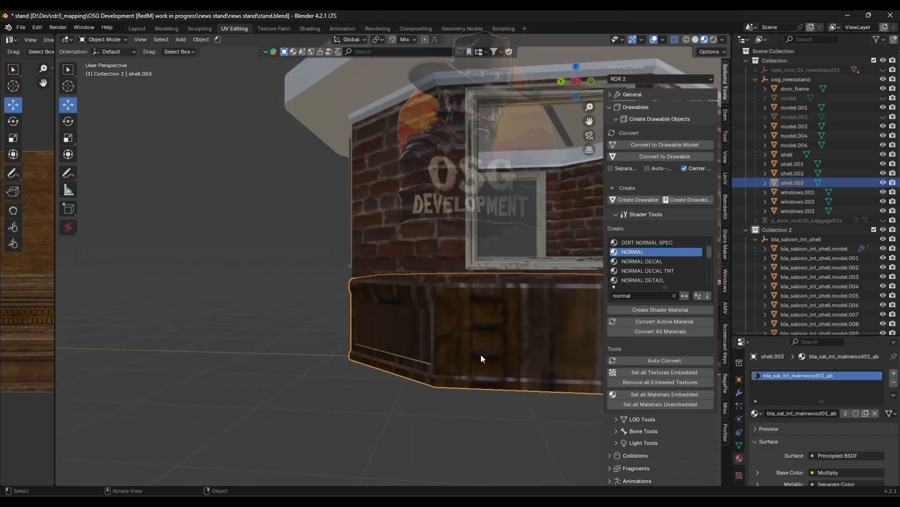
pyautogui.moveTo(481, 354); pyautogui.dragTo(191, 256, button='middle')
pyautogui.press('KP_Decimal')
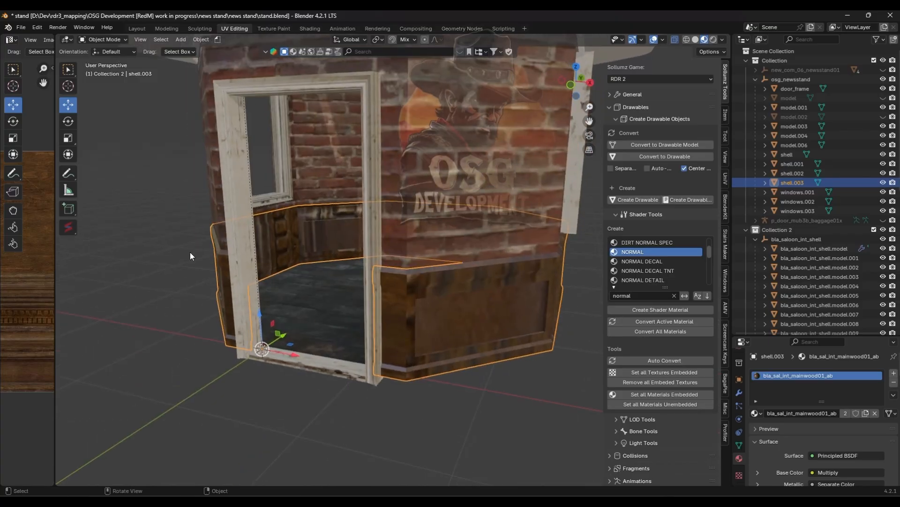
pyautogui.moveTo(54, 224); pyautogui.dragTo(338, 263)
pyautogui.press('Tab')
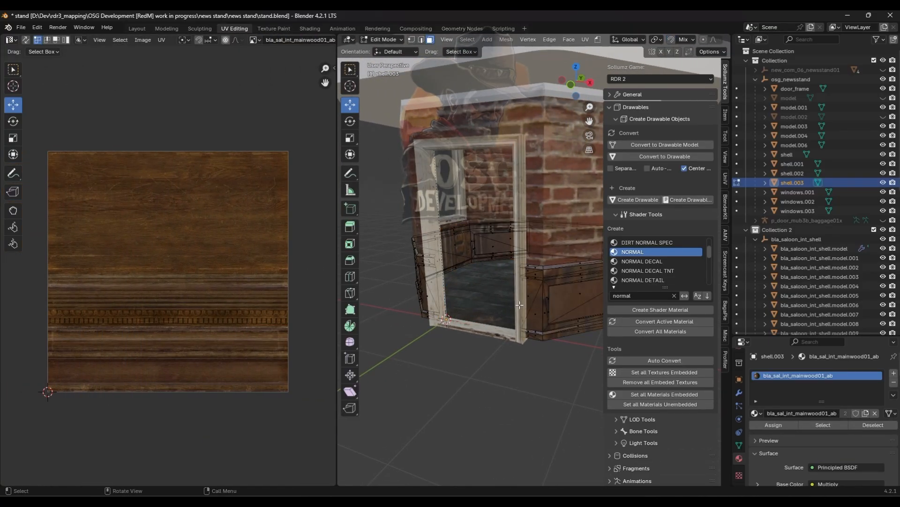
pyautogui.press('a')
pyautogui.scroll(-3, 169, 230)
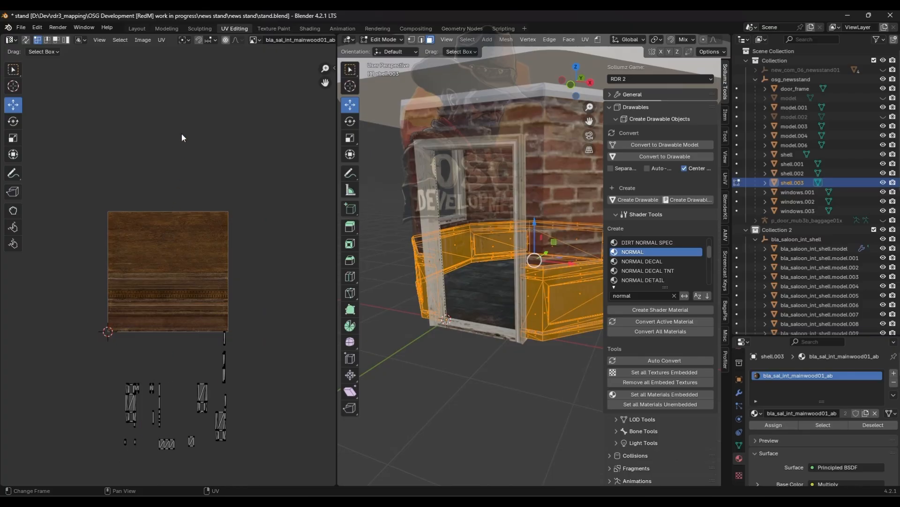
pyautogui.press('a')
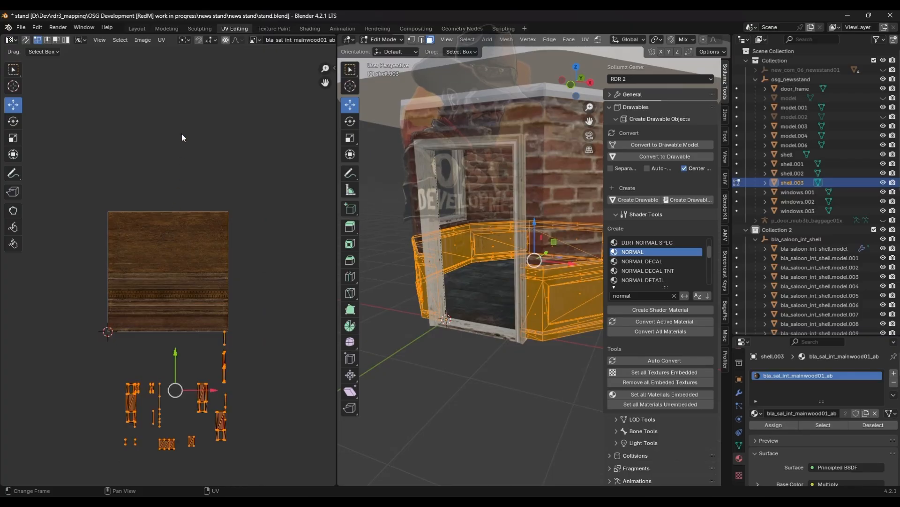
pyautogui.press('u')
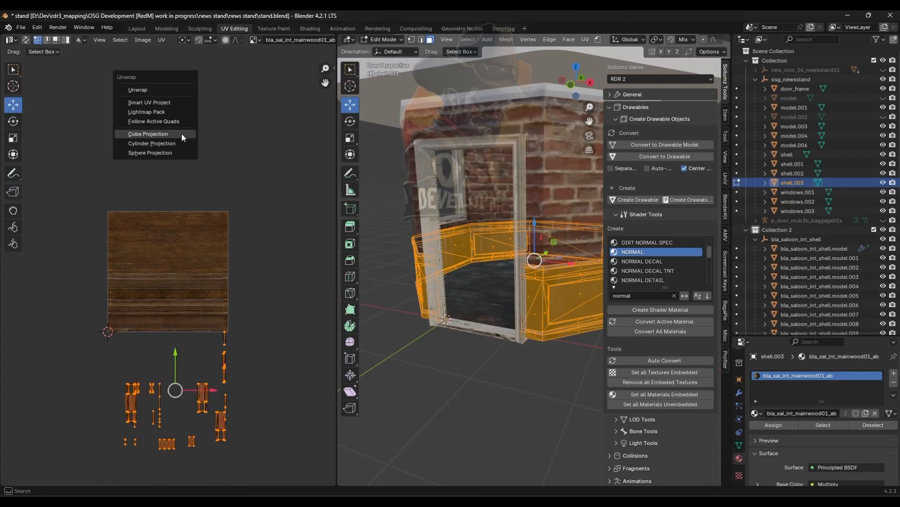
pyautogui.click(181, 133)
pyautogui.press('Tab')
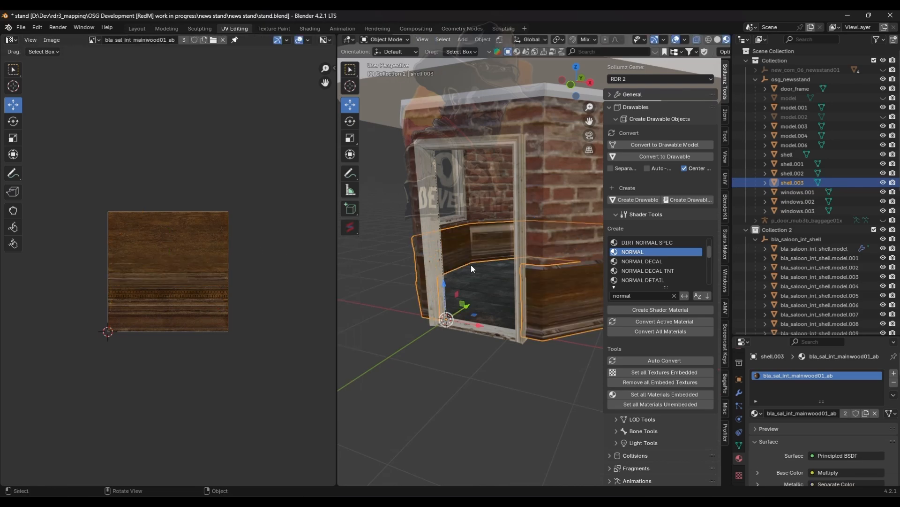
# - Scale the lower panel UVs up about 1.38 times and shift them down over the wood texture
pyautogui.scroll(10, 481, 267)
pyautogui.moveTo(592, 284); pyautogui.dragTo(455, 286, button='middle')
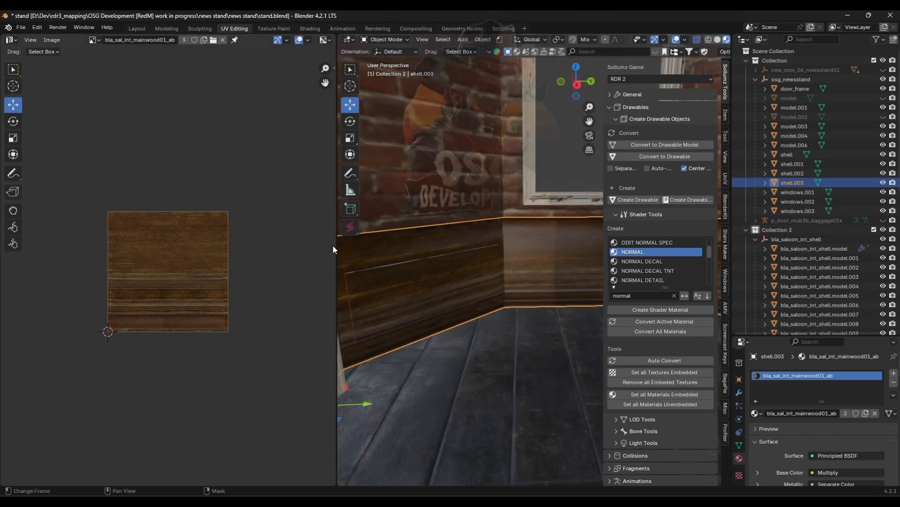
pyautogui.moveTo(335, 246); pyautogui.dragTo(144, 244)
pyautogui.moveTo(390, 241); pyautogui.dragTo(280, 240, button='middle')
pyautogui.press('Tab')
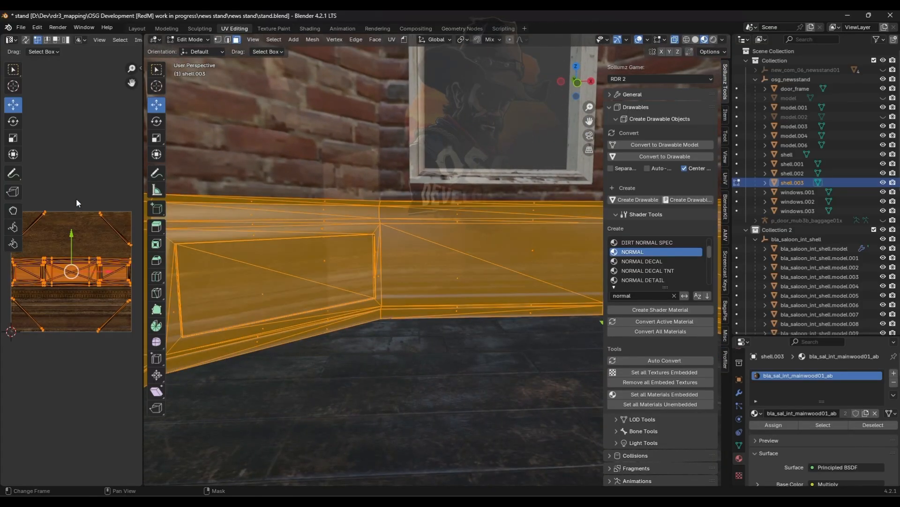
pyautogui.press('s')
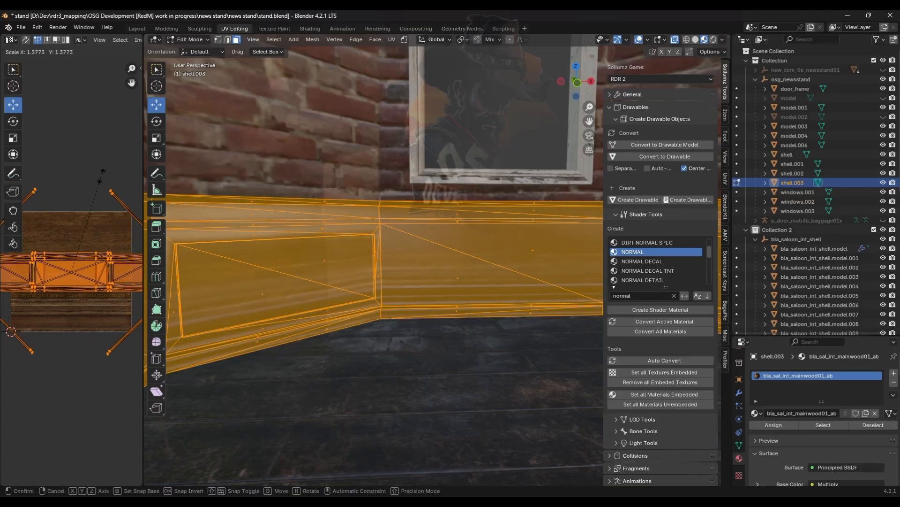
pyautogui.click(106, 170)
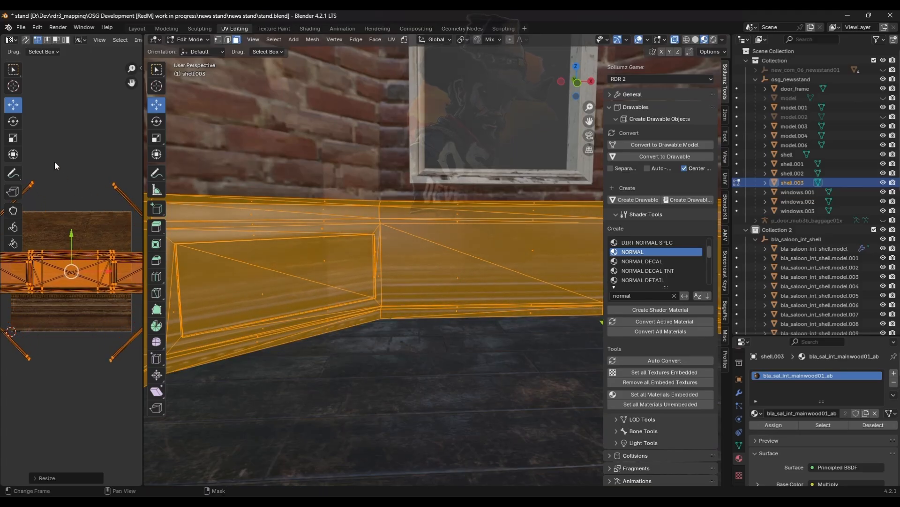
pyautogui.moveTo(77, 233); pyautogui.dragTo(75, 259)
pyautogui.moveTo(394, 288); pyautogui.dragTo(390, 311, button='middle')
pyautogui.press('Tab')
pyautogui.press('Tab')
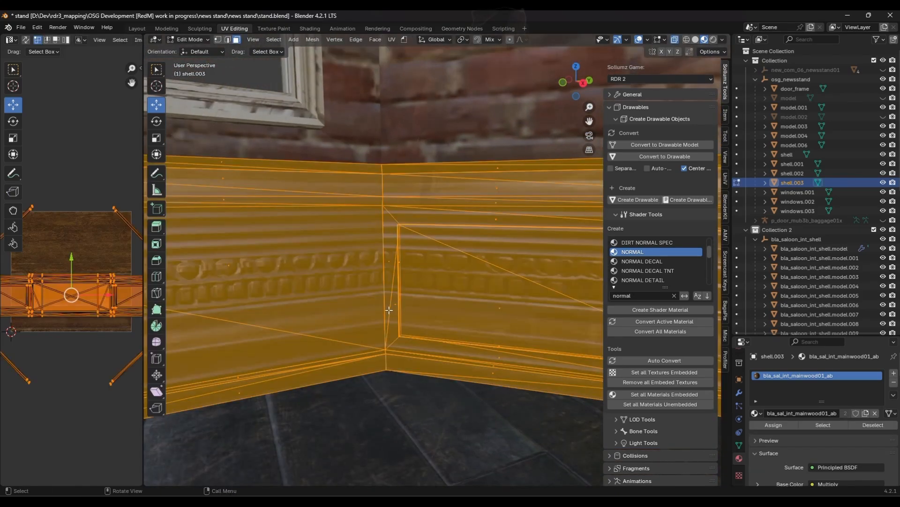
# - Select the remaining lower panel faces around the room by picking faces and growing the selection, then apply a Cube Projection unwrap
pyautogui.hotkey('alt', 'a')
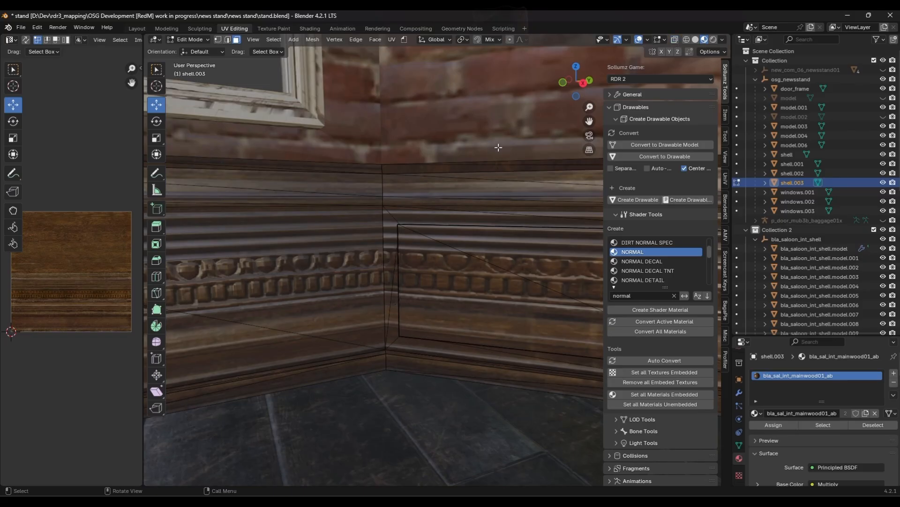
pyautogui.click(313, 230)
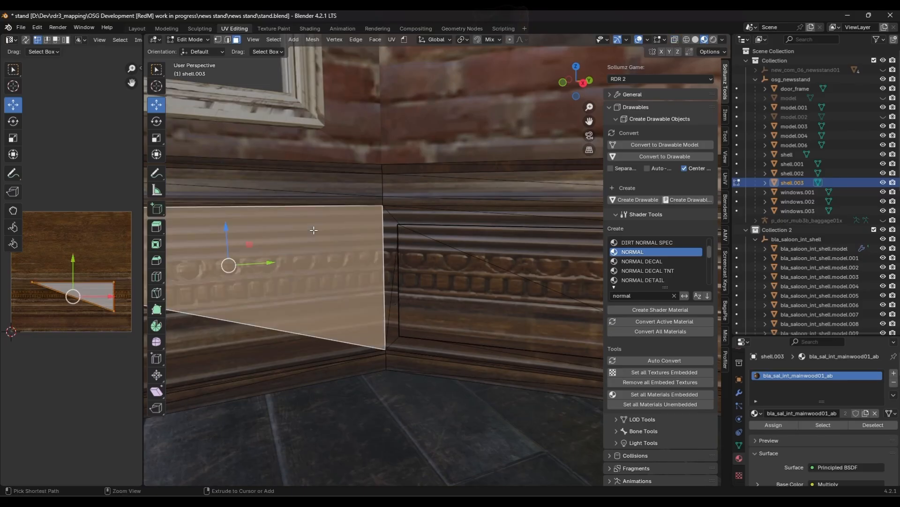
pyautogui.press('ctrl+KP_Add')
pyautogui.press('ctrl+KP_Add')
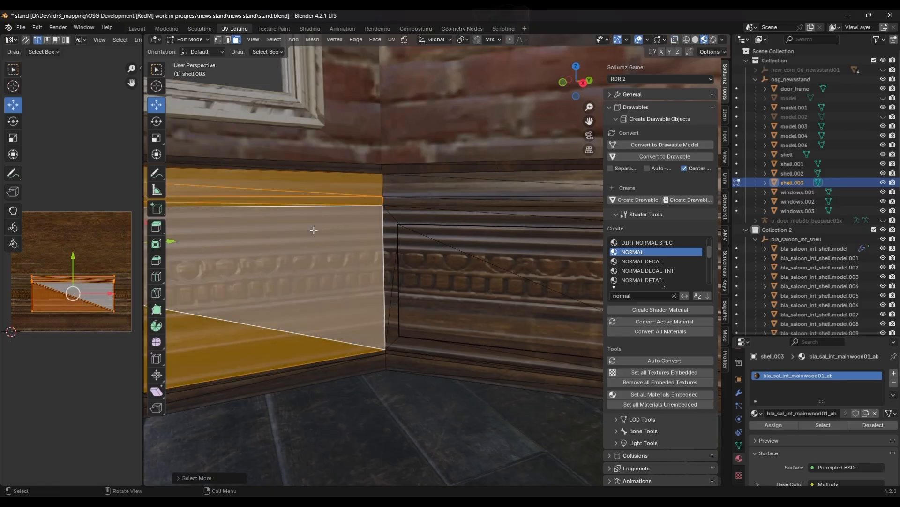
pyautogui.keyDown('shift'); pyautogui.moveTo(314, 230); pyautogui.dragTo(432, 280, button='middle'); pyautogui.keyUp('shift')
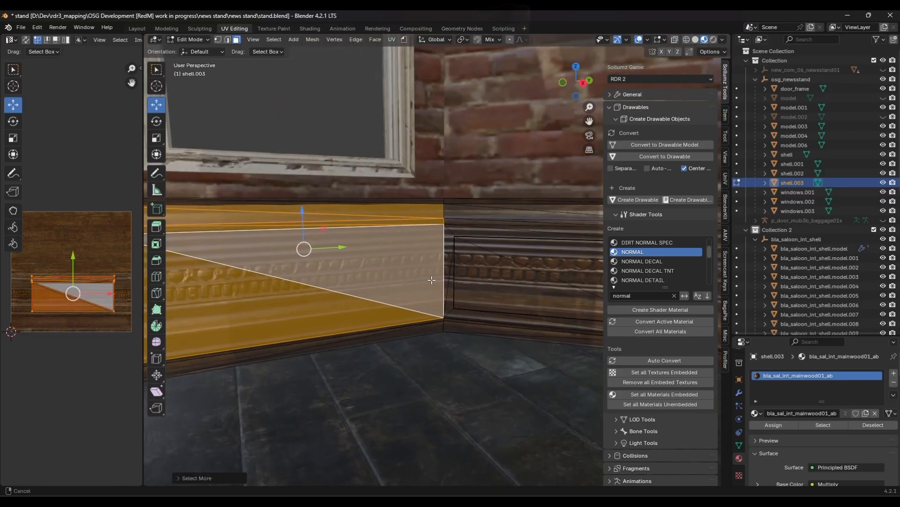
pyautogui.keyDown('shift'); pyautogui.click(461, 231); pyautogui.keyUp('shift')
pyautogui.press('ctrl+KP_Add')
pyautogui.press('ctrl+KP_Add')
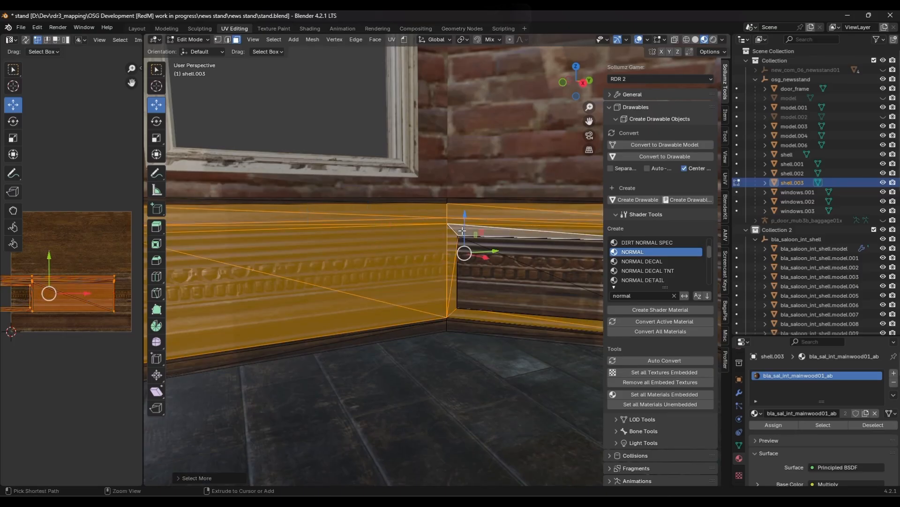
pyautogui.moveTo(457, 257); pyautogui.dragTo(390, 255, button='middle')
pyautogui.keyDown('shift'); pyautogui.click(453, 239); pyautogui.keyUp('shift')
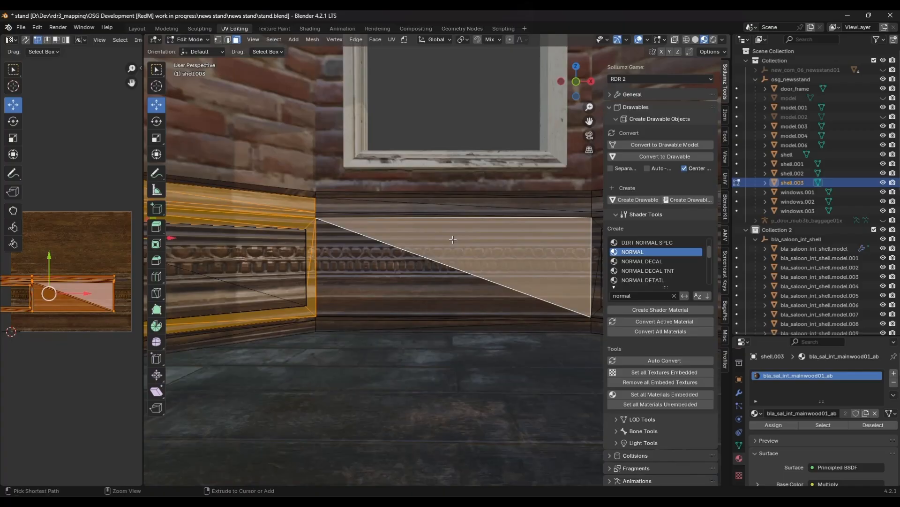
pyautogui.press('ctrl+KP_Add')
pyautogui.moveTo(452, 239); pyautogui.dragTo(387, 276, button='middle')
pyautogui.keyDown('shift'); pyautogui.click(524, 241); pyautogui.keyUp('shift')
pyautogui.press('ctrl+KP_Add')
pyautogui.press('ctrl+KP_Add')
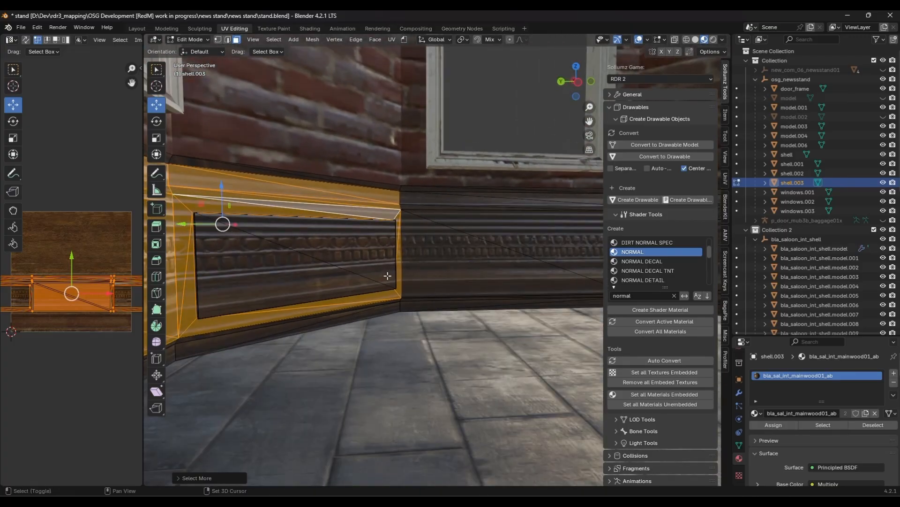
pyautogui.keyDown('shift'); pyautogui.click(509, 232); pyautogui.keyUp('shift')
pyautogui.press('ctrl+KP_Add')
pyautogui.press('ctrl+KP_Add')
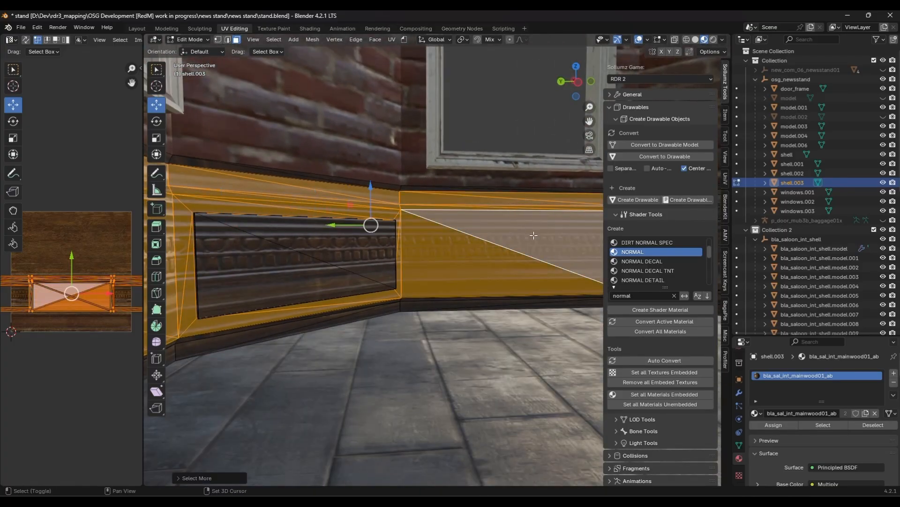
pyautogui.keyDown('shift'); pyautogui.moveTo(519, 274); pyautogui.dragTo(326, 283, button='middle'); pyautogui.keyUp('shift')
pyautogui.keyDown('shift'); pyautogui.click(507, 246); pyautogui.keyUp('shift')
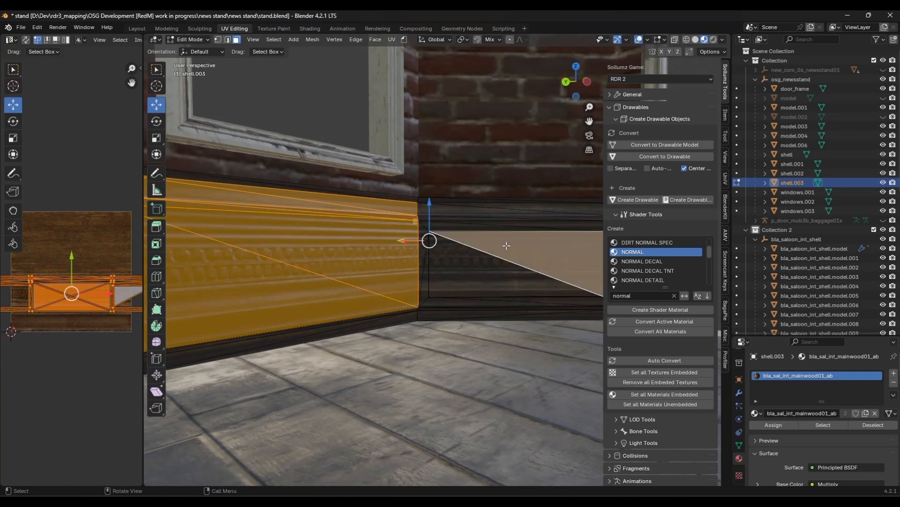
pyautogui.press('ctrl+KP_Add')
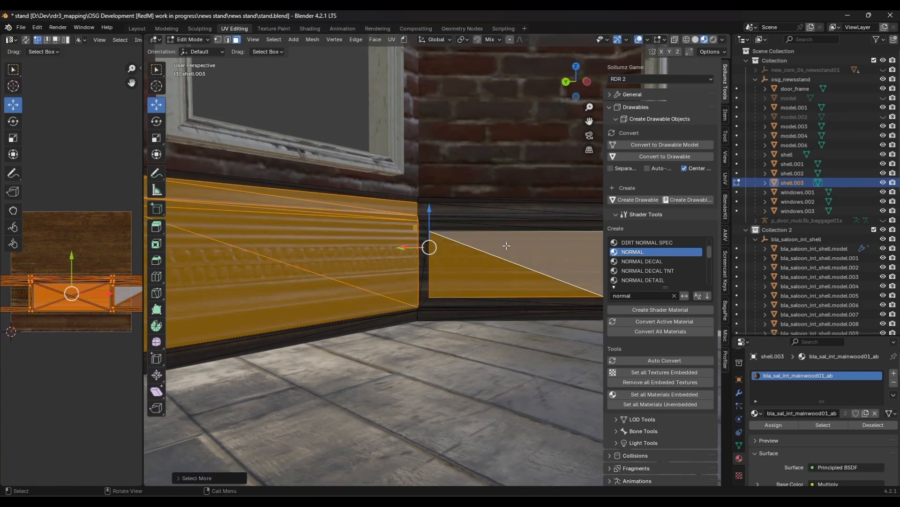
pyautogui.keyDown('ctrl'); pyautogui.click(506, 246); pyautogui.keyUp('ctrl')
pyautogui.keyDown('ctrl'); pyautogui.click(478, 280); pyautogui.keyUp('ctrl')
pyautogui.keyDown('ctrl'); pyautogui.click(483, 219); pyautogui.keyUp('ctrl')
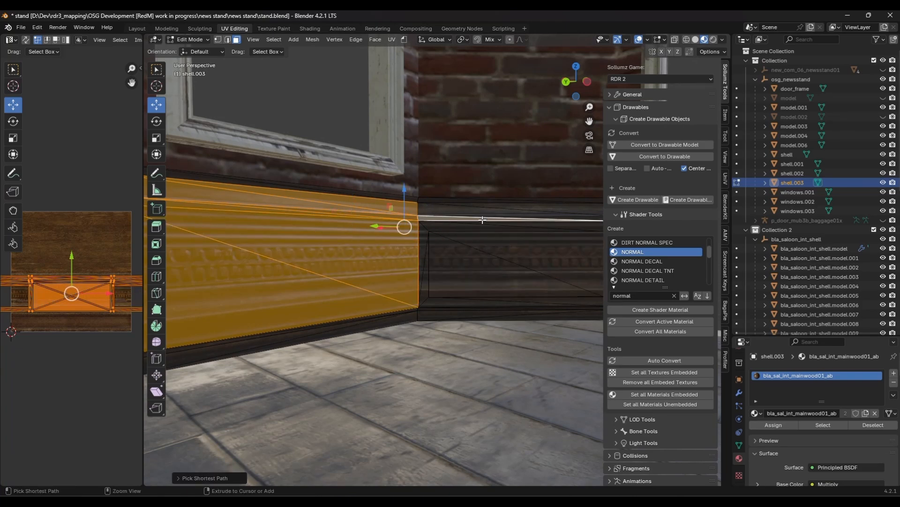
pyautogui.press('ctrl+KP_Add')
pyautogui.press('ctrl+KP_Add')
pyautogui.keyDown('shift'); pyautogui.moveTo(482, 257); pyautogui.dragTo(395, 287, button='middle'); pyautogui.keyUp('shift')
pyautogui.keyDown('shift'); pyautogui.click(406, 271); pyautogui.keyUp('shift')
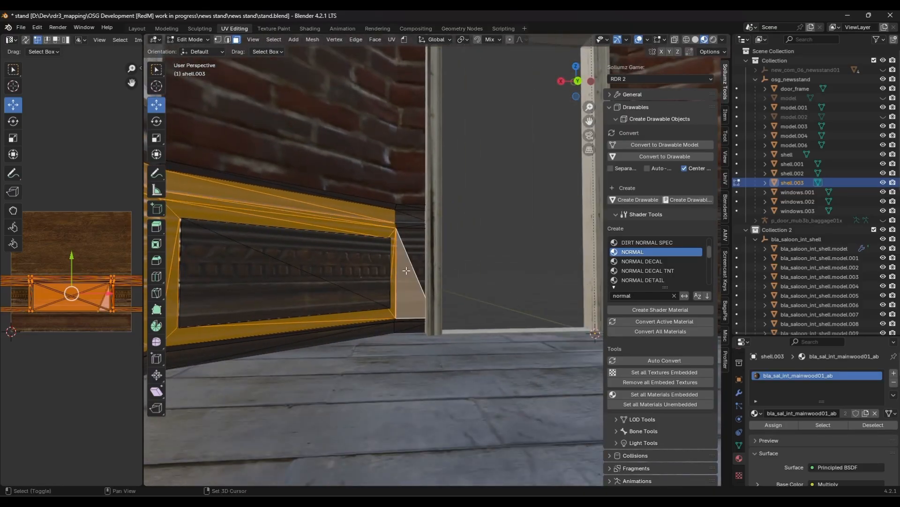
pyautogui.press('ctrl+KP_Add')
pyautogui.press('ctrl+KP_Add')
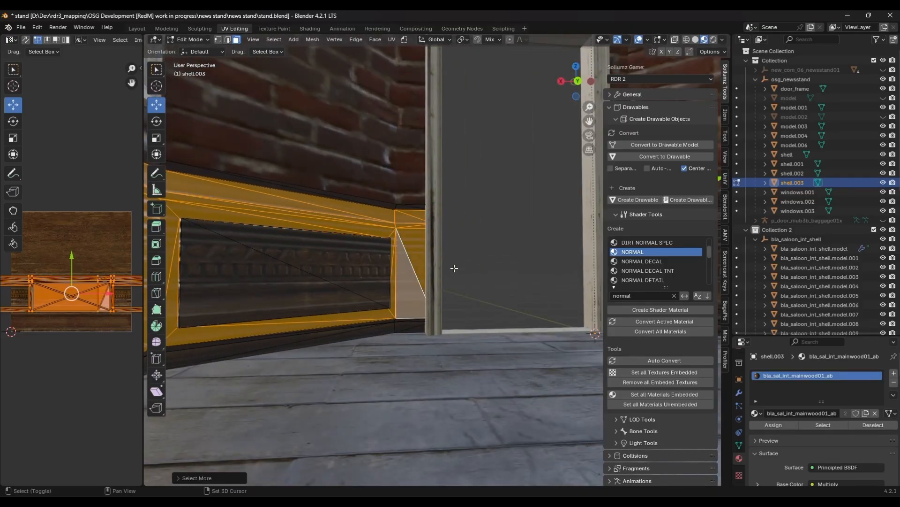
pyautogui.moveTo(454, 268); pyautogui.dragTo(218, 276, button='middle')
pyautogui.keyDown('shift'); pyautogui.click(423, 229); pyautogui.keyUp('shift')
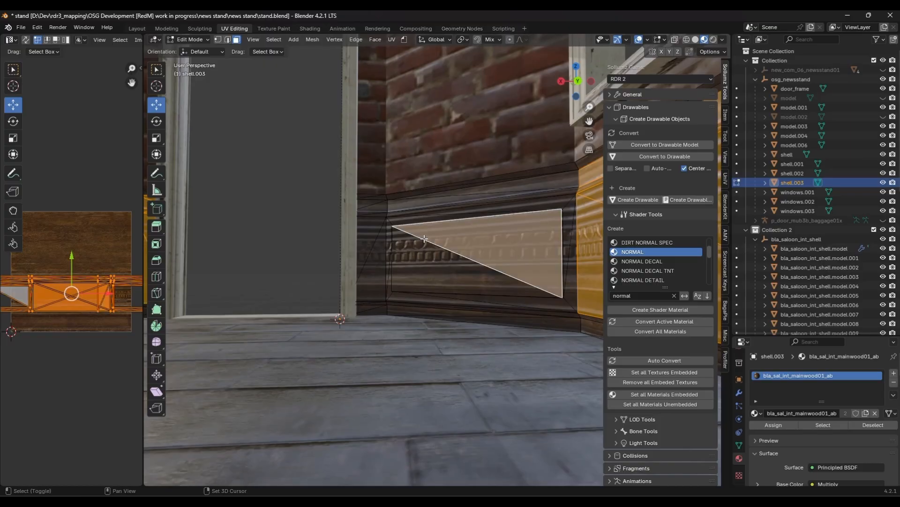
pyautogui.keyDown('shift'); pyautogui.click(424, 234); pyautogui.keyUp('shift')
pyautogui.keyDown('ctrl'); pyautogui.click(444, 215); pyautogui.keyUp('ctrl')
pyautogui.press('ctrl+KP_Add')
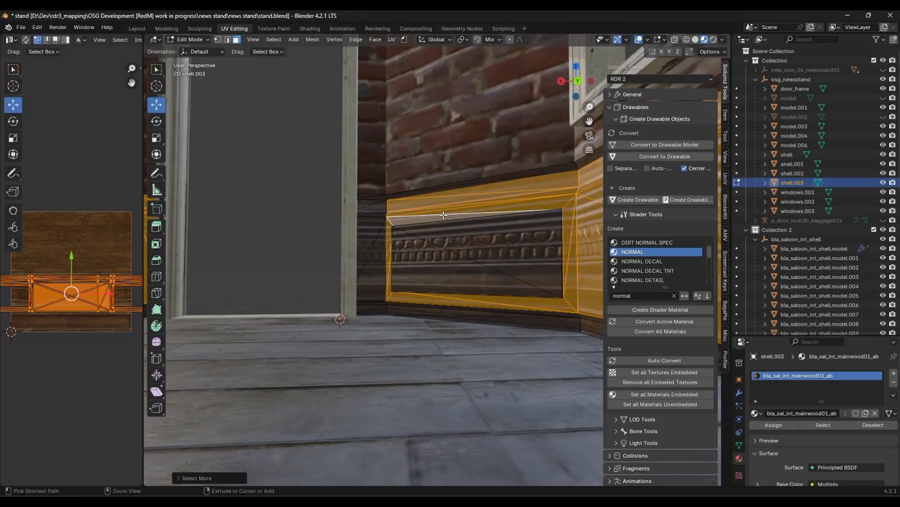
pyautogui.keyDown('ctrl'); pyautogui.click(374, 249); pyautogui.keyUp('ctrl')
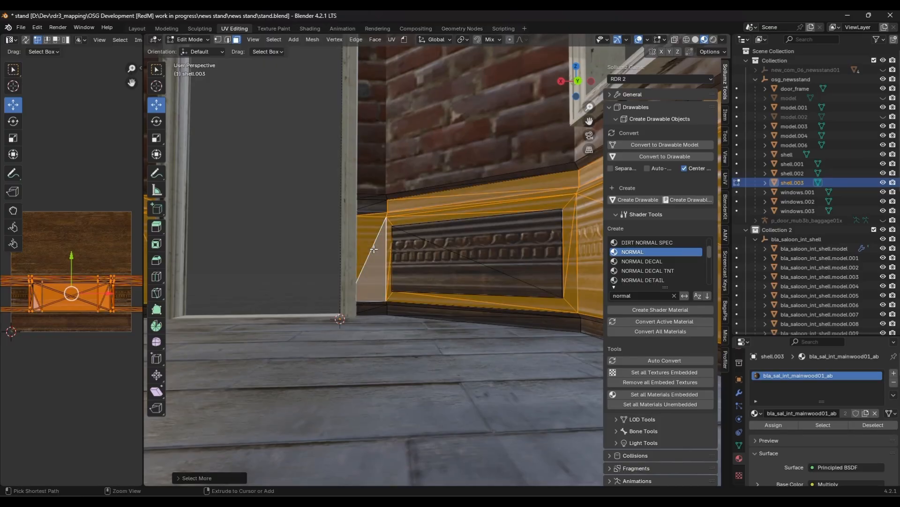
pyautogui.moveTo(320, 262); pyautogui.dragTo(301, 295, button='middle')
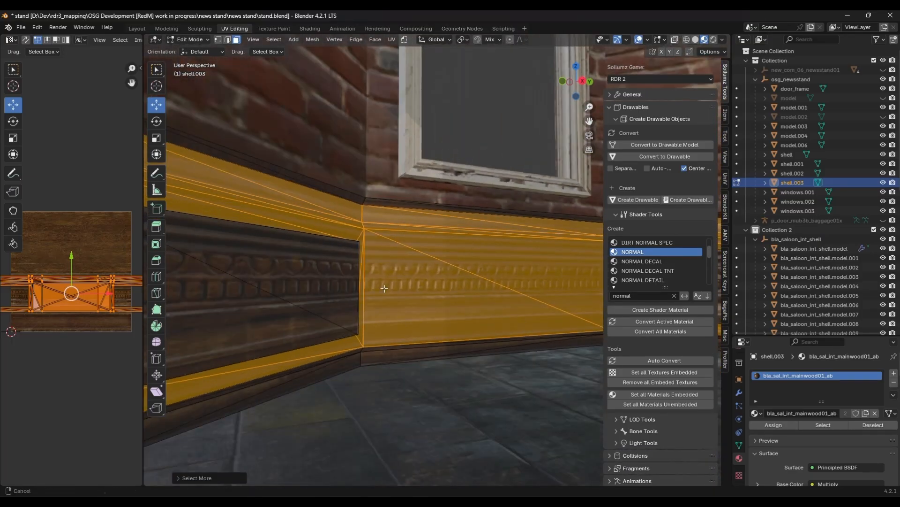
pyautogui.keyDown('shift'); pyautogui.moveTo(384, 286); pyautogui.dragTo(340, 296, button='middle'); pyautogui.keyUp('shift')
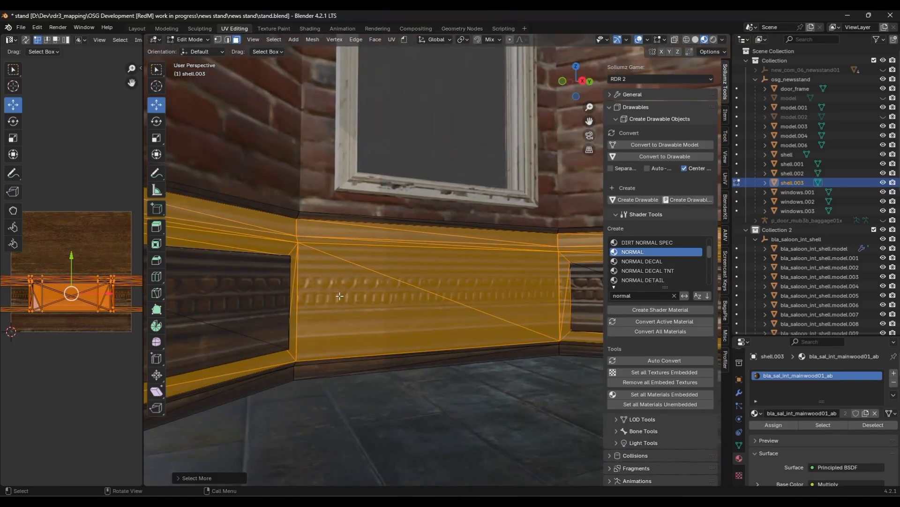
pyautogui.click(93, 155)
pyautogui.press('a')
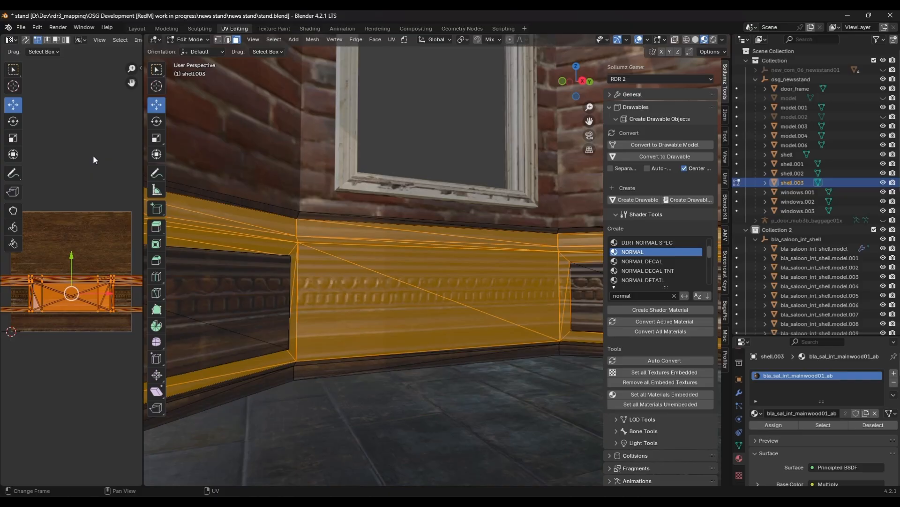
pyautogui.press('u')
pyautogui.click(93, 155)
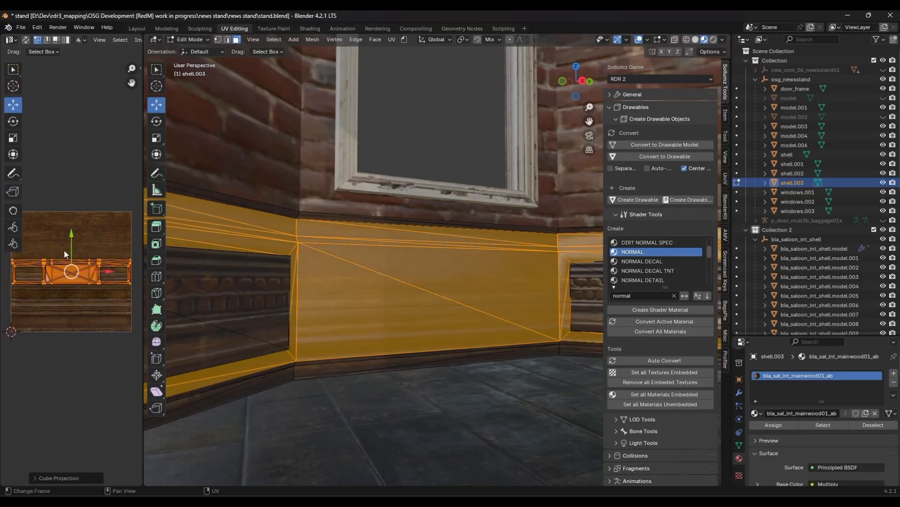
# - Scale the unwrapped panel UVs up about 1.08 times and move them up over the wood panel band of the texture
pyautogui.moveTo(71, 237); pyautogui.dragTo(71, 211)
pyautogui.press('s')
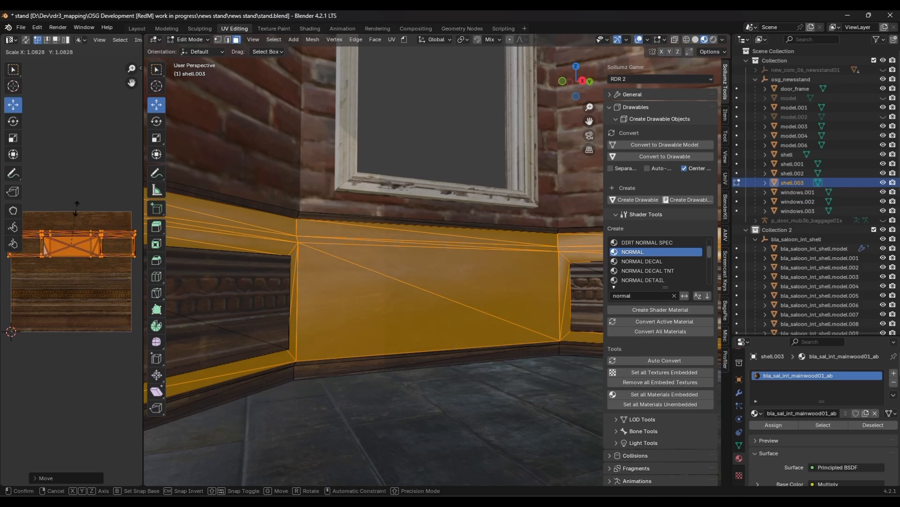
pyautogui.click(107, 191)
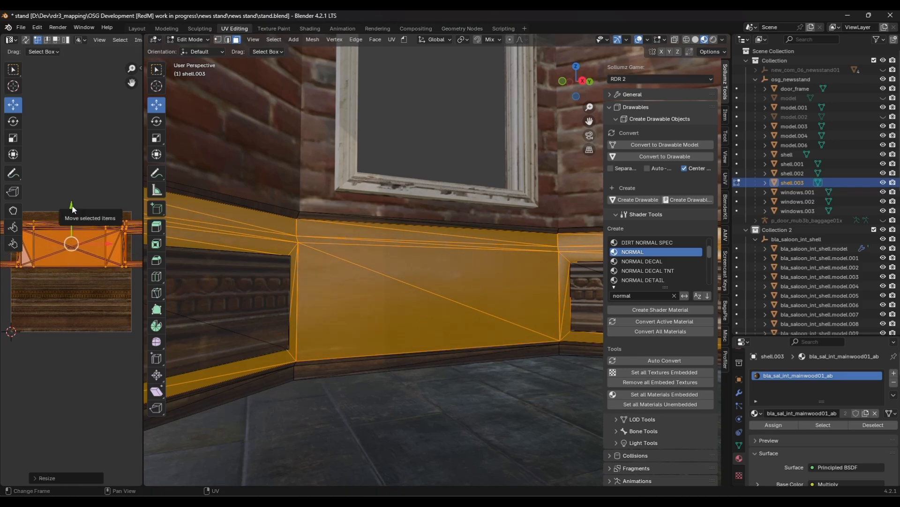
pyautogui.moveTo(73, 209); pyautogui.dragTo(72, 204)
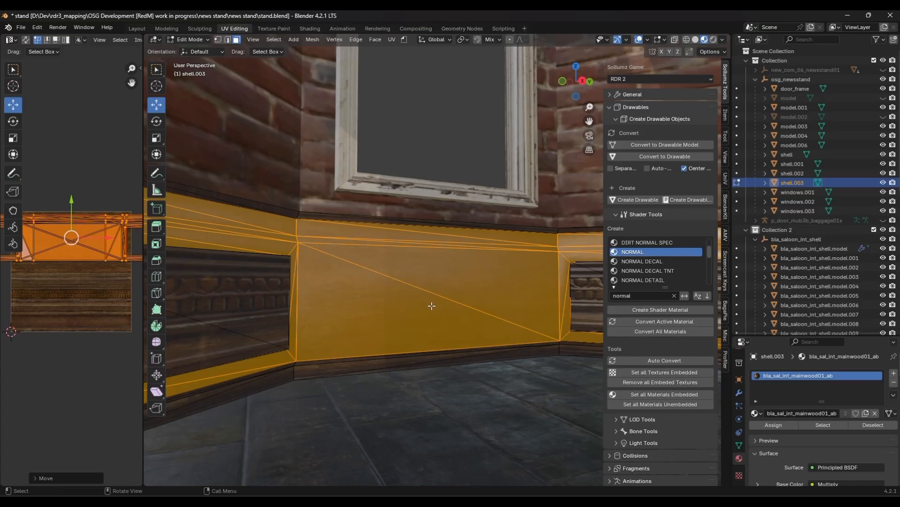
# - Select the lower panel face beside the doorway and move its UVs, scaling them about 1.12 times over the carved wood band
pyautogui.press('Tab')
pyautogui.moveTo(429, 327); pyautogui.dragTo(516, 317, button='middle')
pyautogui.press('Tab')
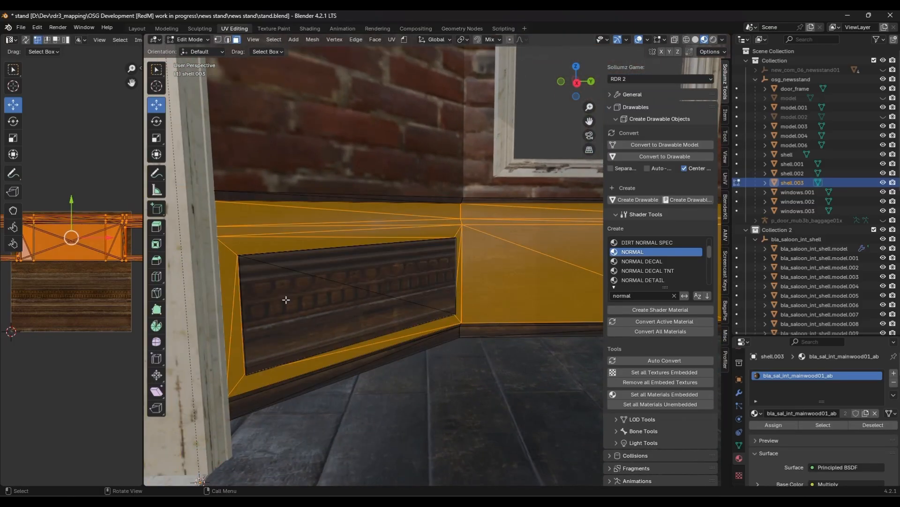
pyautogui.click(320, 298)
pyautogui.keyDown('shift'); pyautogui.click(356, 272); pyautogui.keyUp('shift')
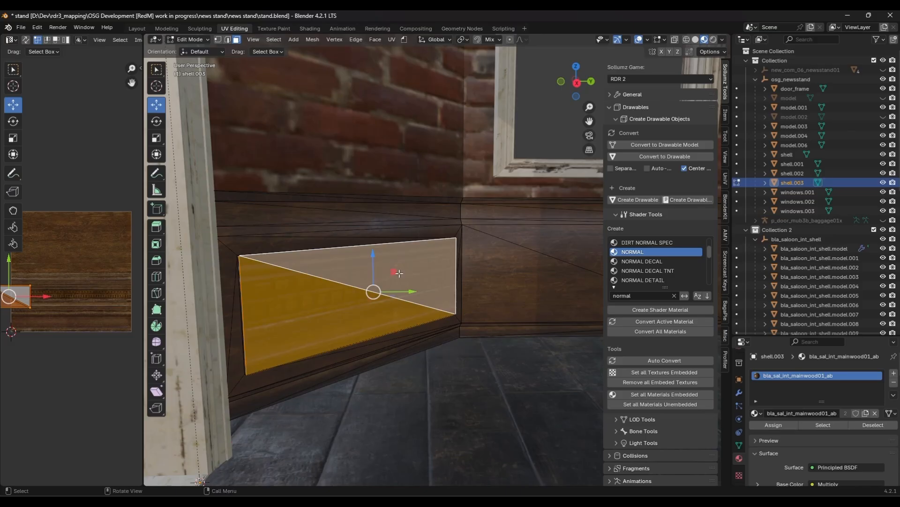
pyautogui.scroll(1, 55, 294)
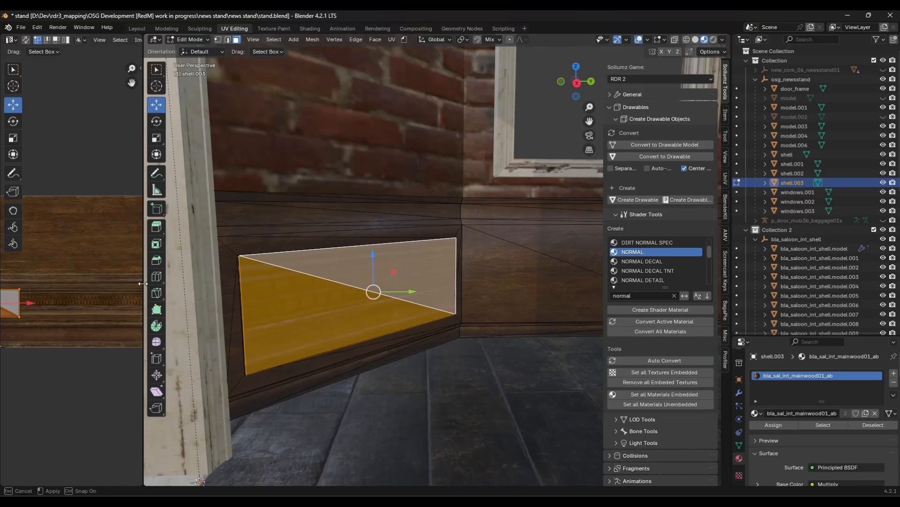
pyautogui.moveTo(144, 284); pyautogui.dragTo(340, 284)
pyautogui.press('n')
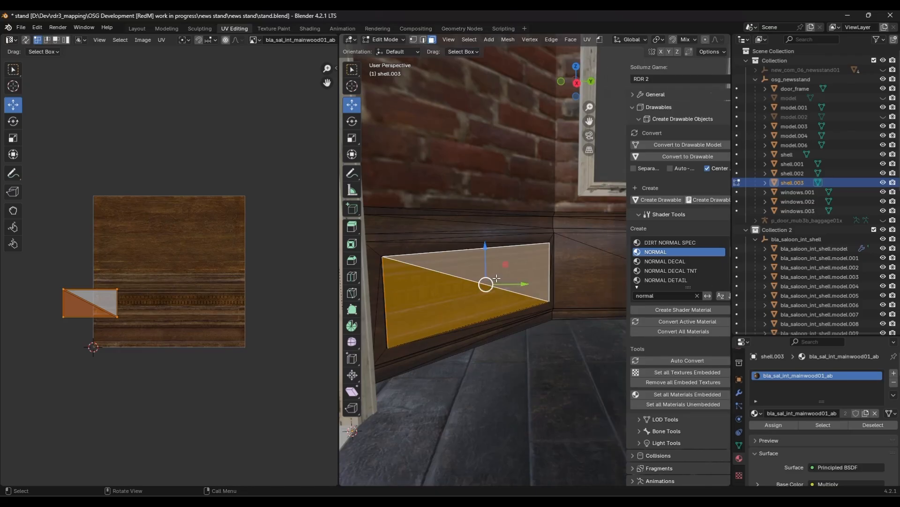
pyautogui.scroll(2, 448, 285)
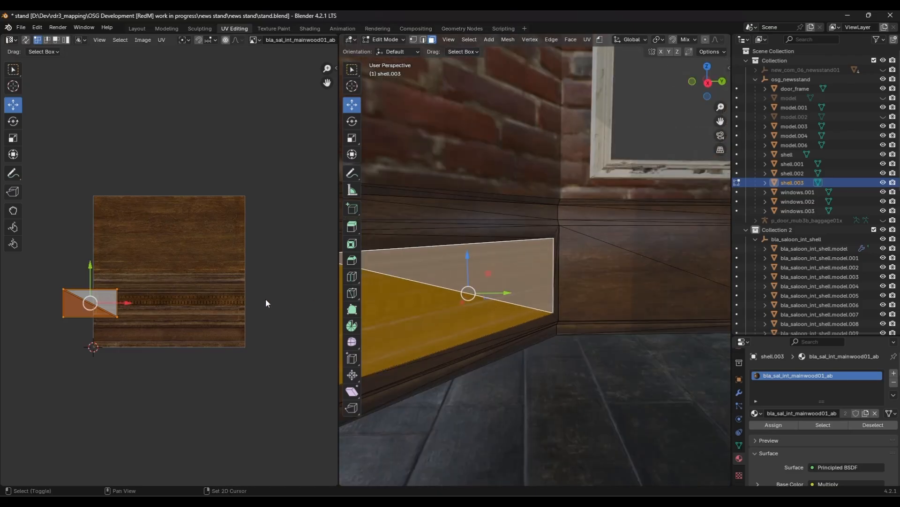
pyautogui.scroll(1, 139, 292)
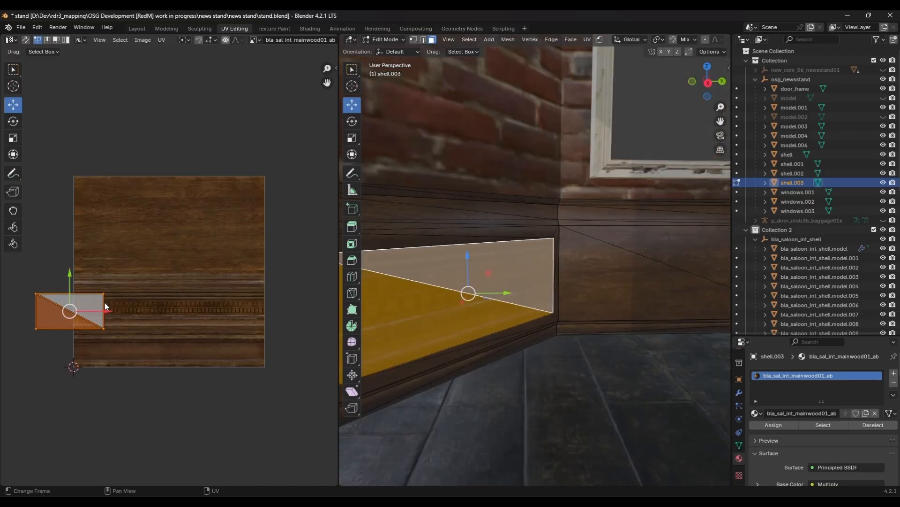
pyautogui.moveTo(102, 307); pyautogui.dragTo(186, 317)
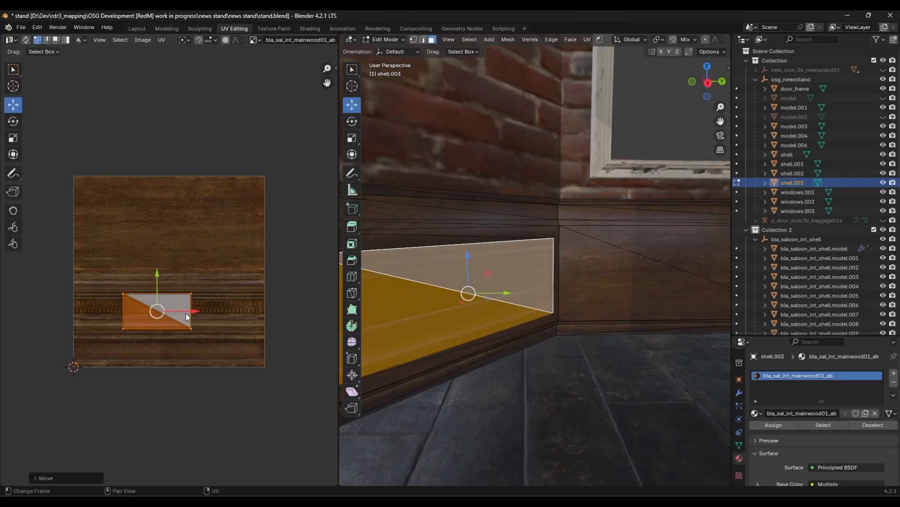
pyautogui.moveTo(157, 290); pyautogui.dragTo(163, 298)
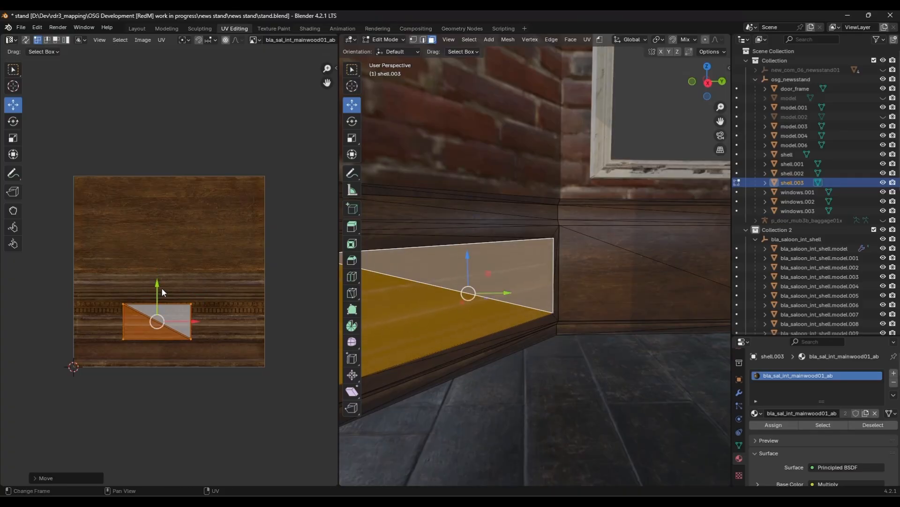
pyautogui.press('s')
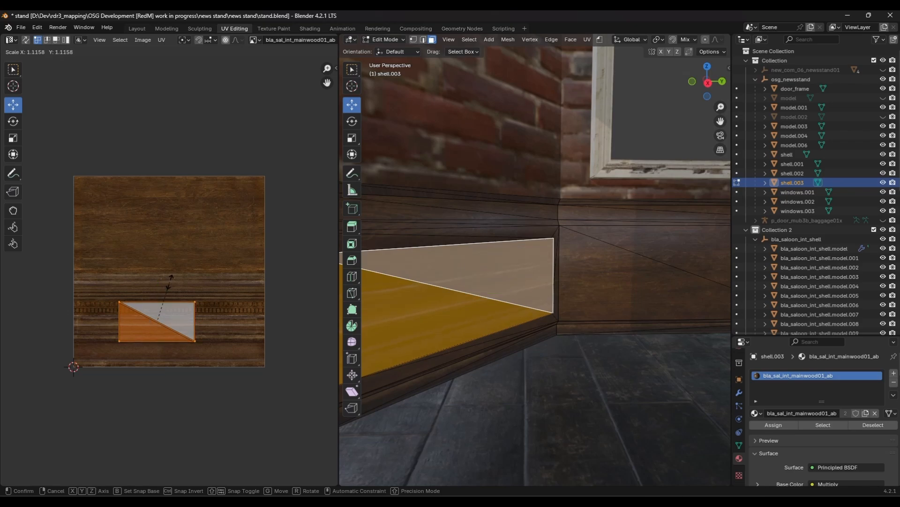
pyautogui.click(188, 268)
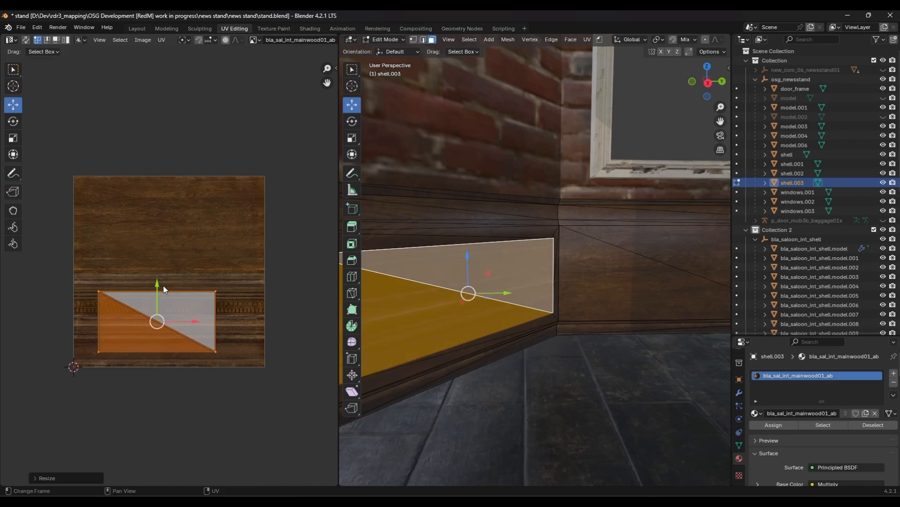
pyautogui.moveTo(164, 286); pyautogui.dragTo(154, 272)
pyautogui.scroll(1, 155, 272)
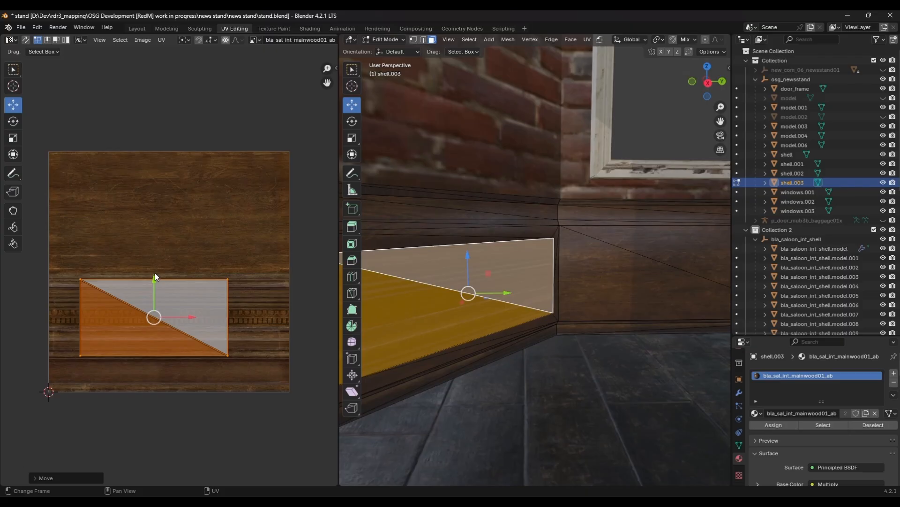
pyautogui.scroll(1, 182, 274)
pyautogui.scroll(-1, 168, 283)
pyautogui.moveTo(41, 256); pyautogui.dragTo(258, 288)
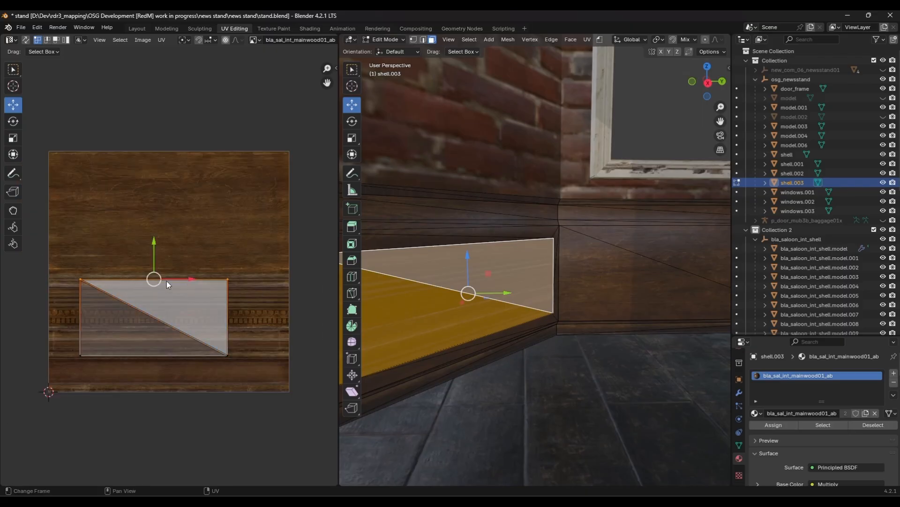
# - Stretch the doorway panel UVs outward to span the full texture width and nudge them down onto the carved wood band
pyautogui.moveTo(153, 255); pyautogui.dragTo(151, 248)
pyautogui.moveTo(215, 253); pyautogui.dragTo(222, 261)
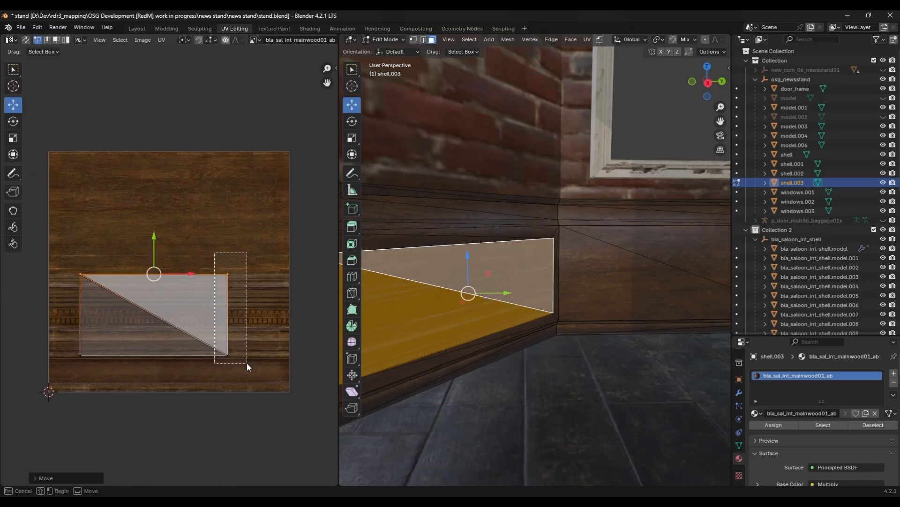
pyautogui.moveTo(247, 362); pyautogui.dragTo(247, 362)
pyautogui.moveTo(248, 313); pyautogui.dragTo(309, 313)
pyautogui.moveTo(56, 259); pyautogui.dragTo(103, 365)
pyautogui.moveTo(117, 311); pyautogui.dragTo(77, 311)
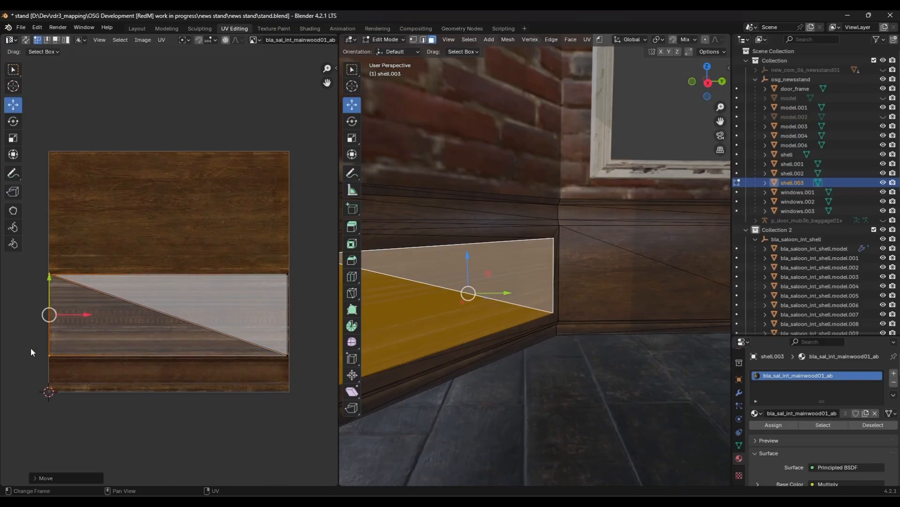
pyautogui.moveTo(31, 348); pyautogui.dragTo(317, 363)
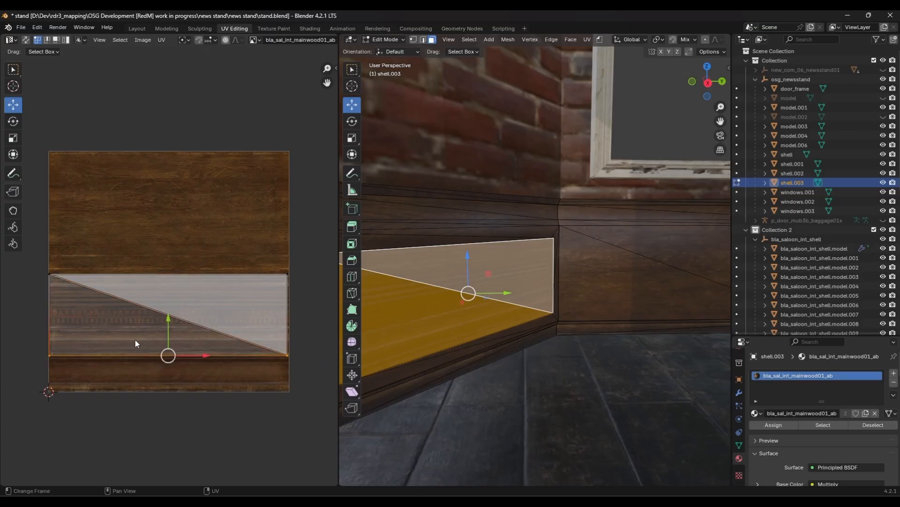
pyautogui.moveTo(164, 317); pyautogui.dragTo(210, 323)
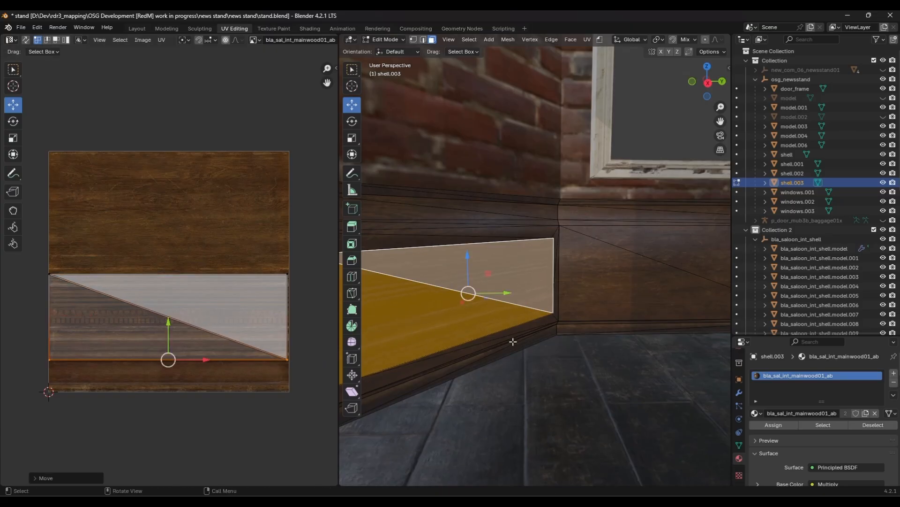
pyautogui.moveTo(513, 342); pyautogui.dragTo(553, 368, button='middle')
# - Select the side trim faces of the doorway, grow the selection, and apply a Cube Projection unwrap
pyautogui.press('Tab')
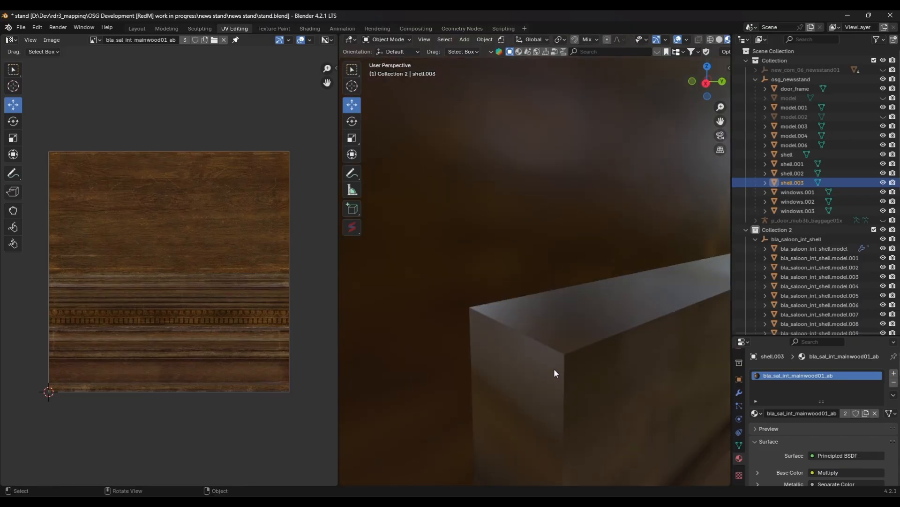
pyautogui.press('Tab')
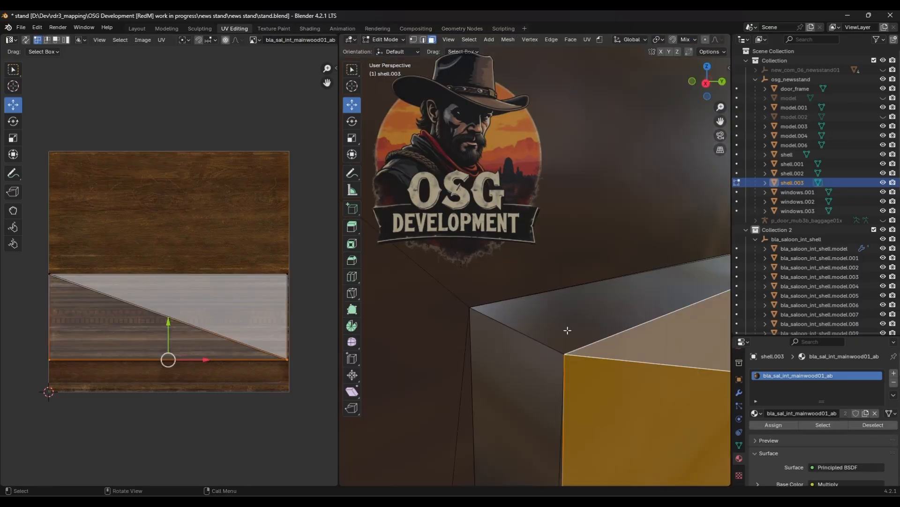
pyautogui.click(568, 331)
pyautogui.press('ctrl+KP_Add')
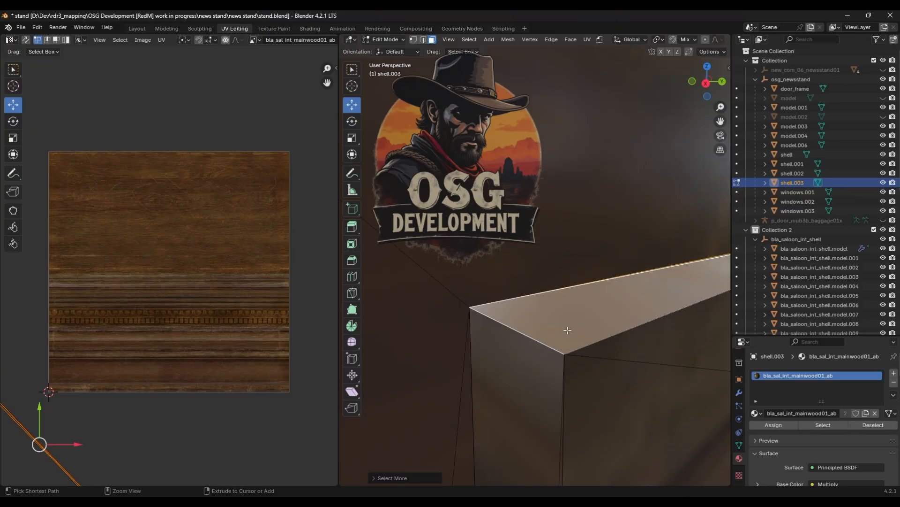
pyautogui.keyDown('shift'); pyautogui.click(538, 380); pyautogui.keyUp('shift')
pyautogui.keyDown('shift'); pyautogui.moveTo(562, 387); pyautogui.dragTo(561, 283, button='middle'); pyautogui.keyUp('shift')
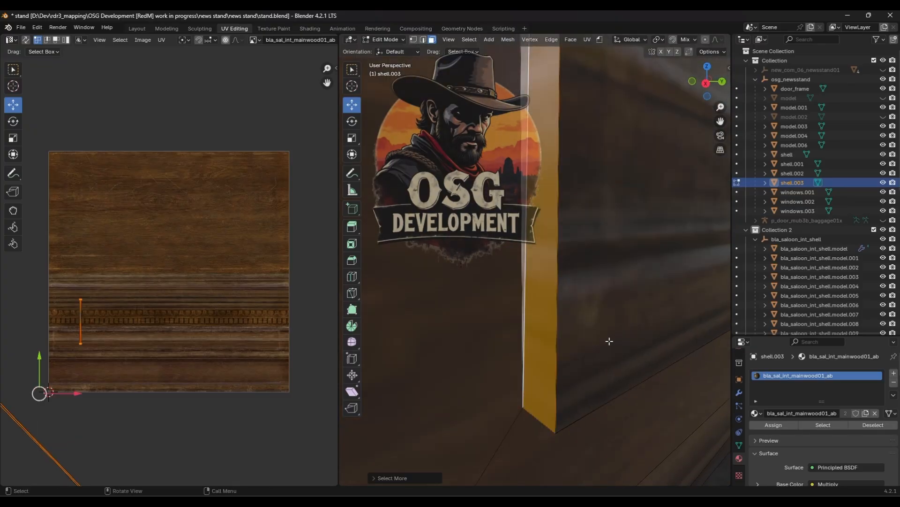
pyautogui.moveTo(609, 341); pyautogui.dragTo(590, 355, button='middle')
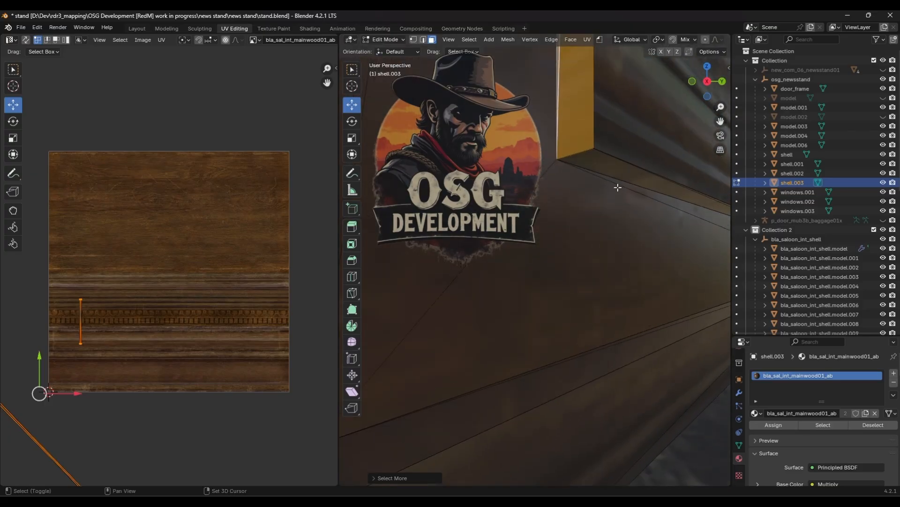
pyautogui.press('ctrl+KP_Add')
pyautogui.moveTo(618, 169); pyautogui.dragTo(554, 305, button='middle')
pyautogui.keyDown('shift'); pyautogui.click(613, 269); pyautogui.keyUp('shift')
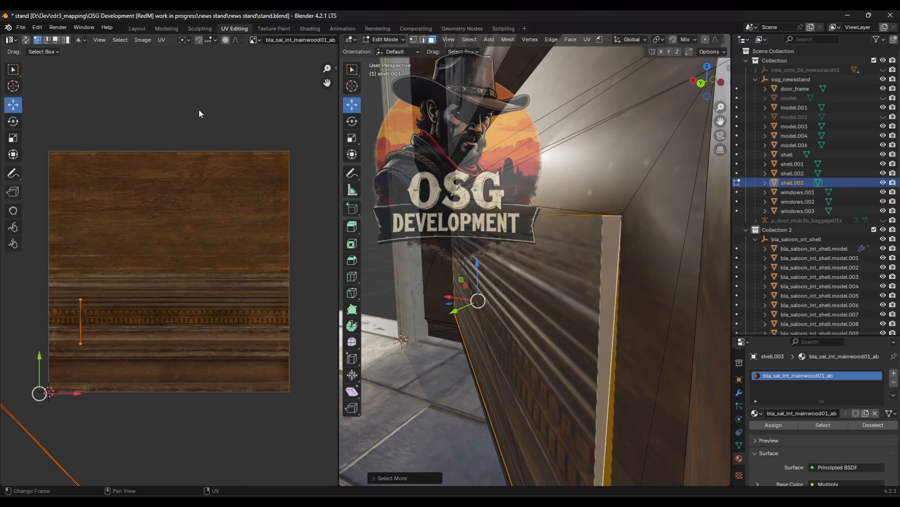
pyautogui.press('u')
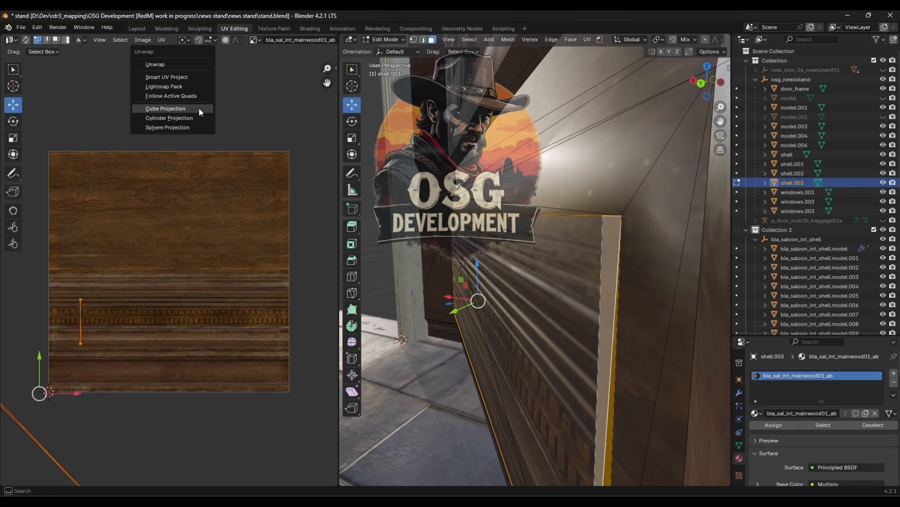
pyautogui.click(165, 108)
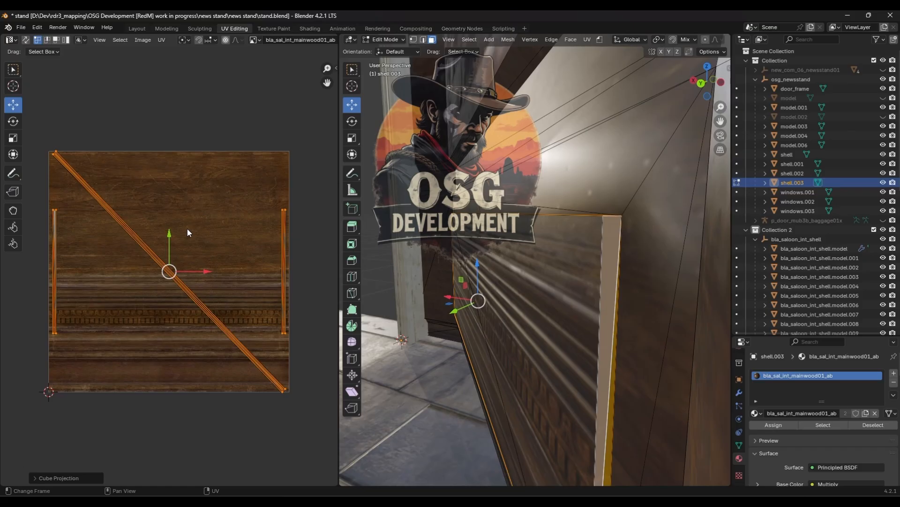
# - Scale the trim UVs down and move them up over the plain wood area of the texture
pyautogui.press('s')
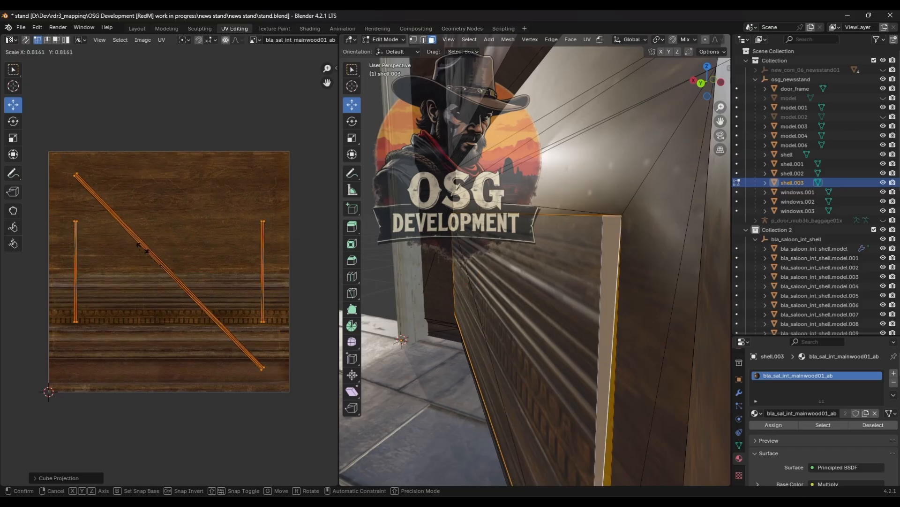
pyautogui.click(170, 253)
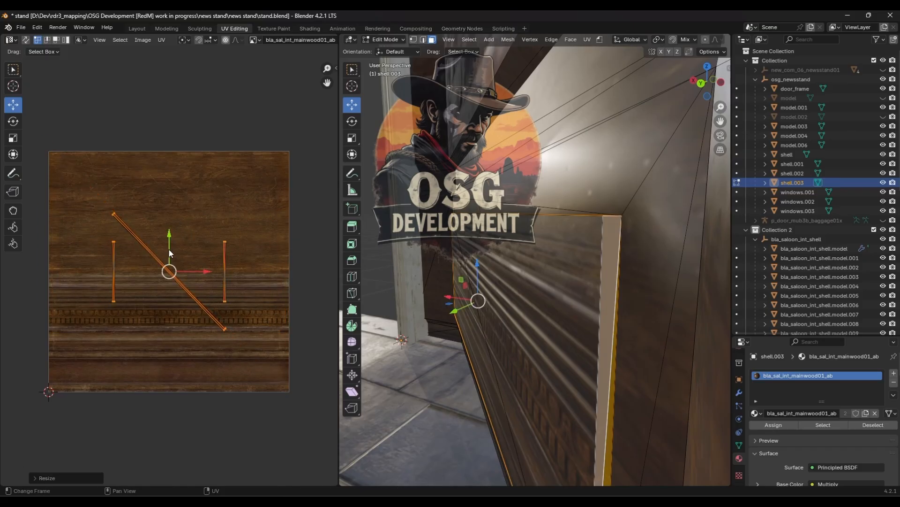
pyautogui.press('g')
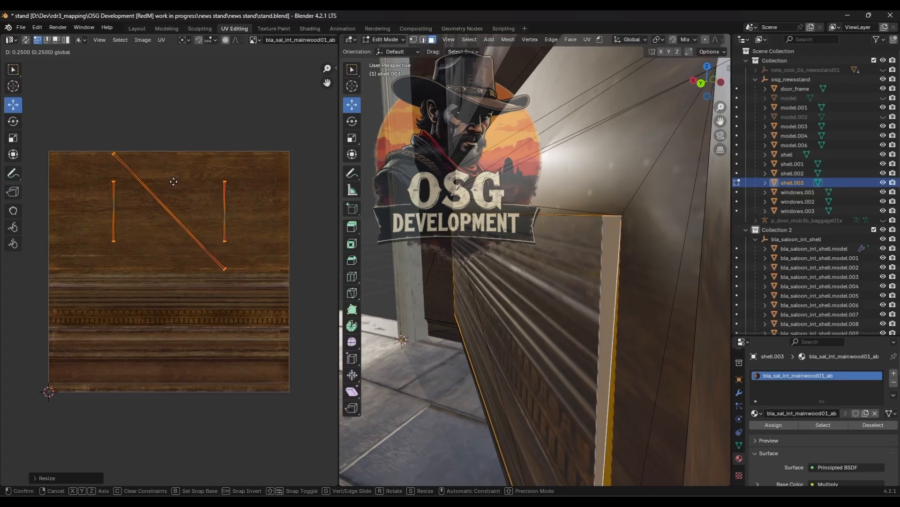
pyautogui.click(172, 181)
# - Select the thin baseboard strip faces along the bottom of the wall and grow the selection
pyautogui.moveTo(511, 246); pyautogui.dragTo(557, 315, button='middle')
pyautogui.press('Tab')
pyautogui.scroll(-9, 600, 245)
pyautogui.scroll(1, 569, 303)
pyautogui.press('Tab')
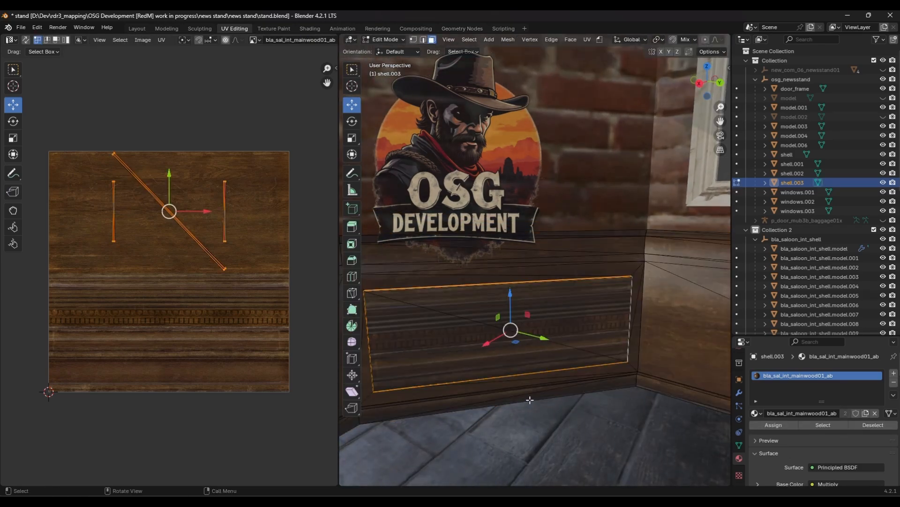
pyautogui.click(529, 397)
pyautogui.press('ctrl+KP_Add')
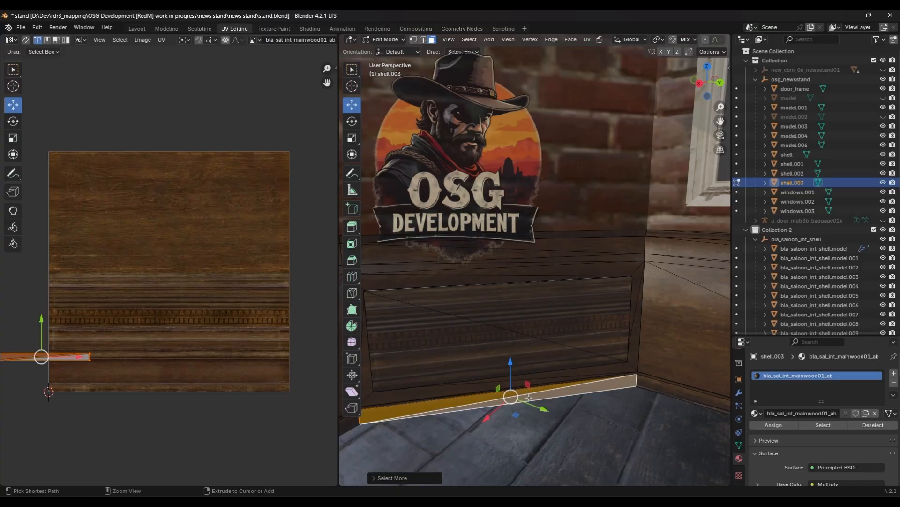
pyautogui.press('KP_Decimal')
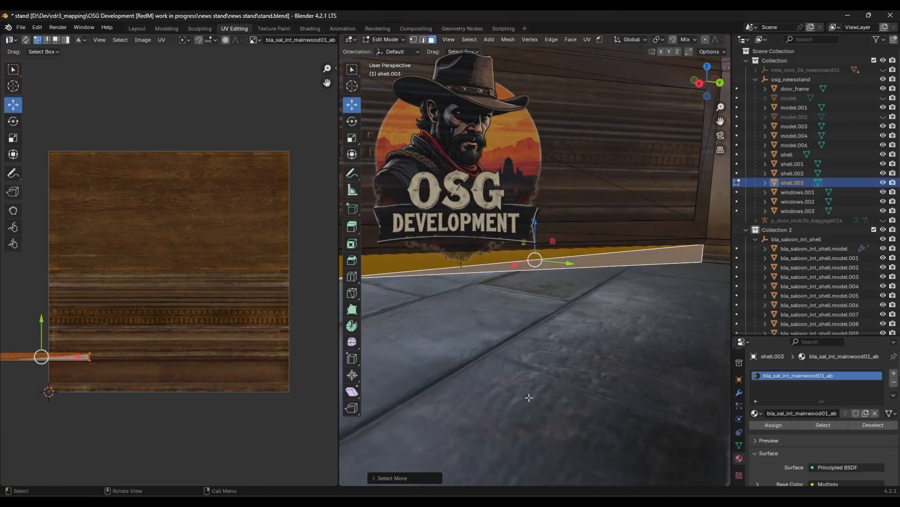
pyautogui.moveTo(508, 336); pyautogui.dragTo(611, 332, button='middle')
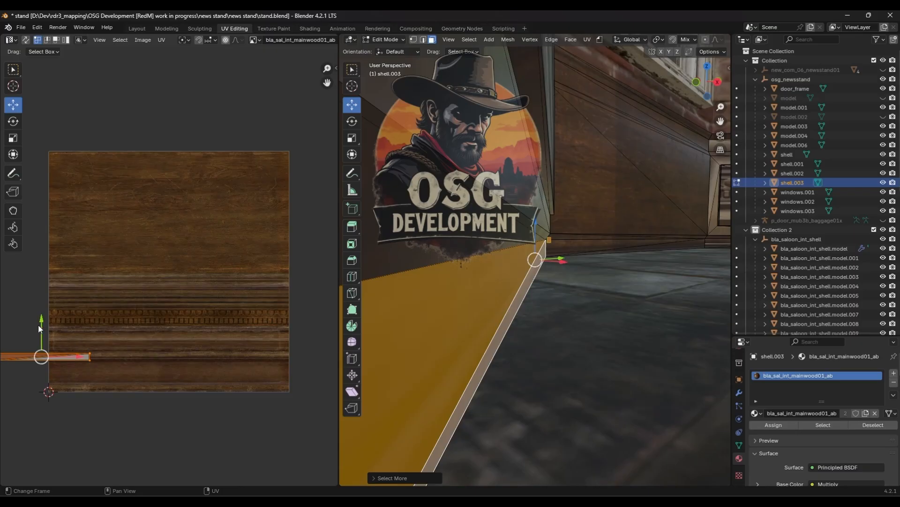
# - Move the baseboard strip UVs to the texture's bottom edge and stretch their ends across the full texture width
pyautogui.moveTo(41, 356); pyautogui.dragTo(120, 385)
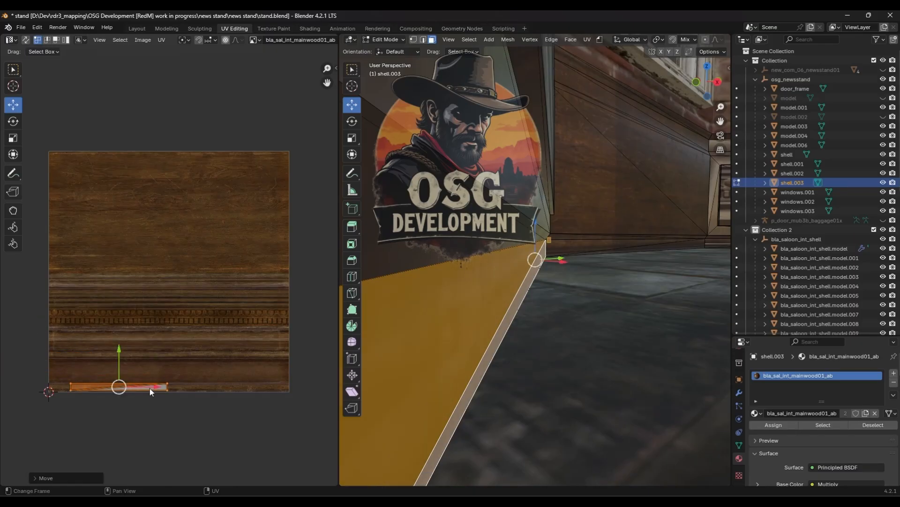
pyautogui.click(168, 386)
pyautogui.moveTo(180, 387); pyautogui.dragTo(299, 392)
pyautogui.click(70, 387)
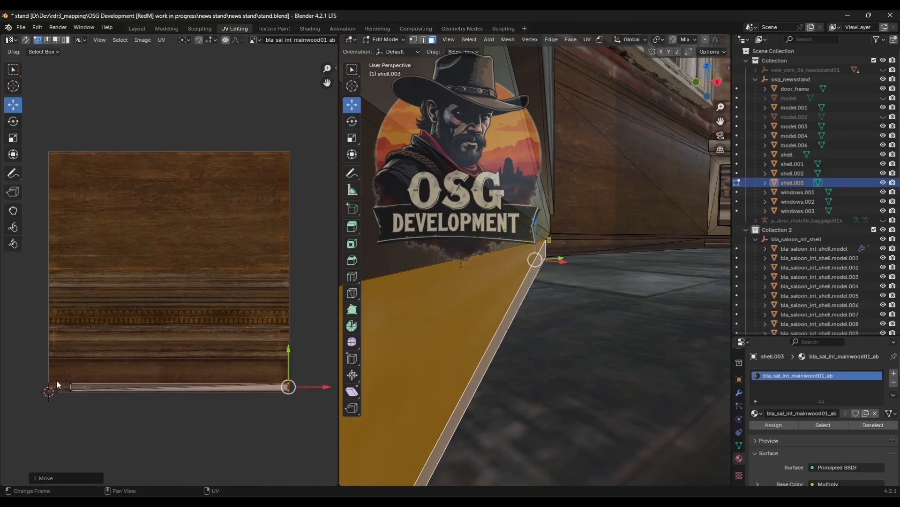
pyautogui.moveTo(93, 386); pyautogui.dragTo(78, 388)
pyautogui.scroll(1, 191, 403)
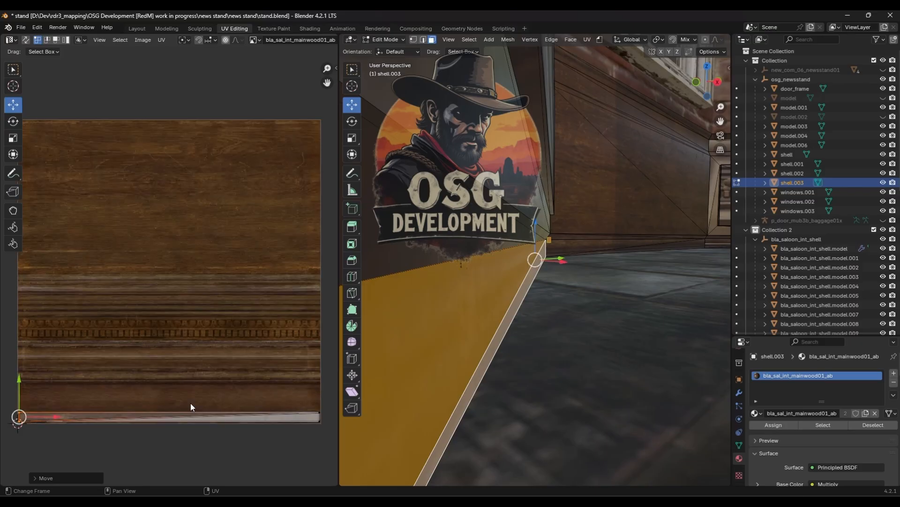
# - Select the top trim strip faces along the wall, grow the selection, and apply a Cube Projection unwrap
pyautogui.press('Tab')
pyautogui.moveTo(468, 379); pyautogui.dragTo(469, 340, button='middle')
pyautogui.moveTo(582, 306); pyautogui.dragTo(564, 309, button='middle')
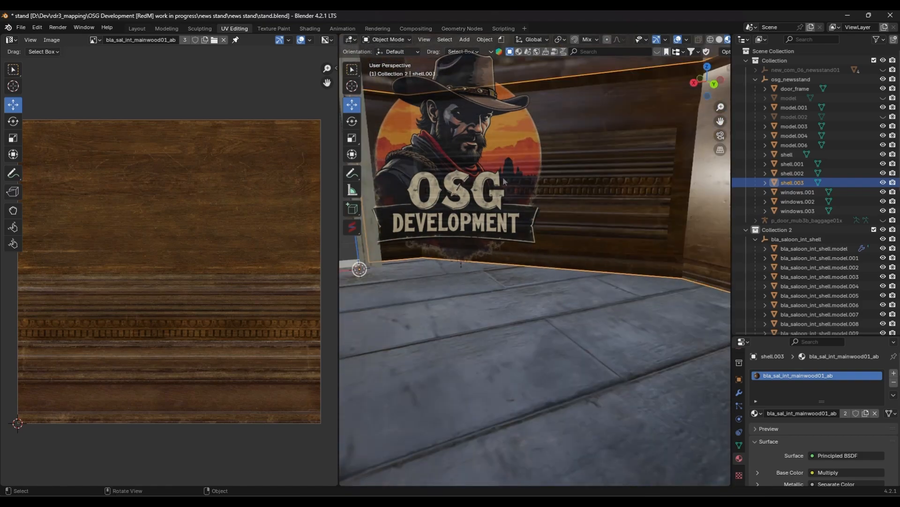
pyautogui.moveTo(505, 182); pyautogui.dragTo(568, 222, button='middle')
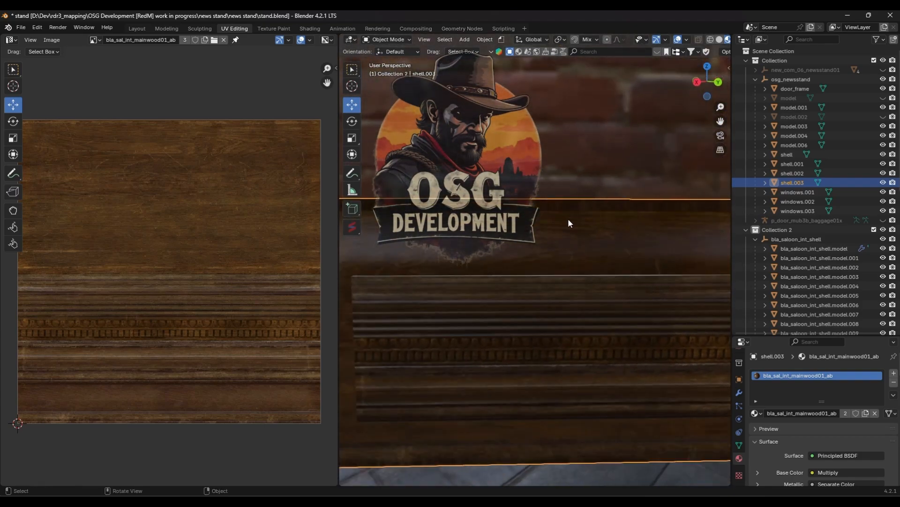
pyautogui.press('Tab')
pyautogui.press('ctrl+KP_Add')
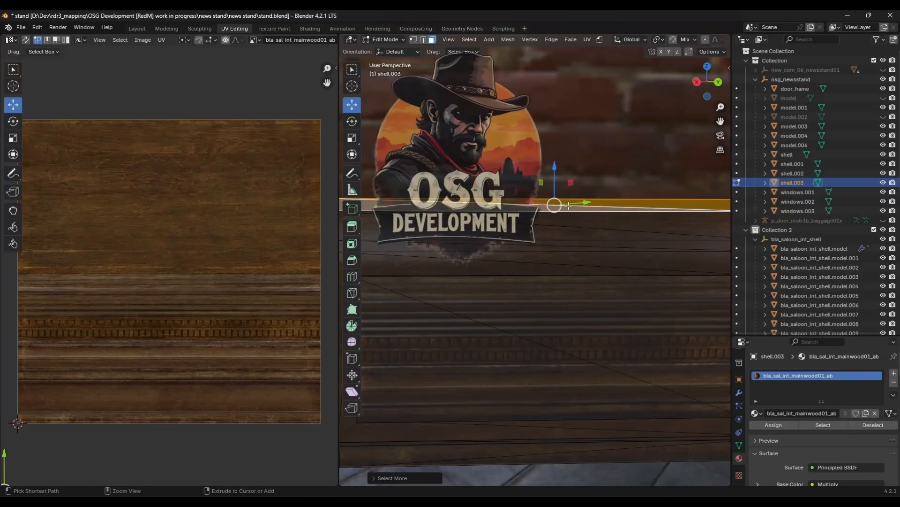
pyautogui.moveTo(567, 205)
pyautogui.mouseDown(button='middle')
pyautogui.moveTo(652, 214)
pyautogui.moveTo(578, 217)
pyautogui.mouseUp(button='middle')
pyautogui.scroll(-4, 192, 262)
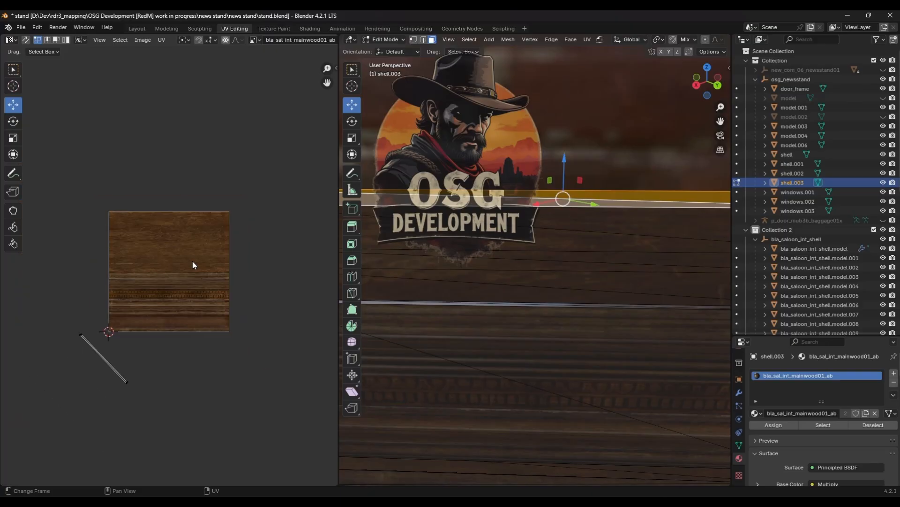
pyautogui.press('u')
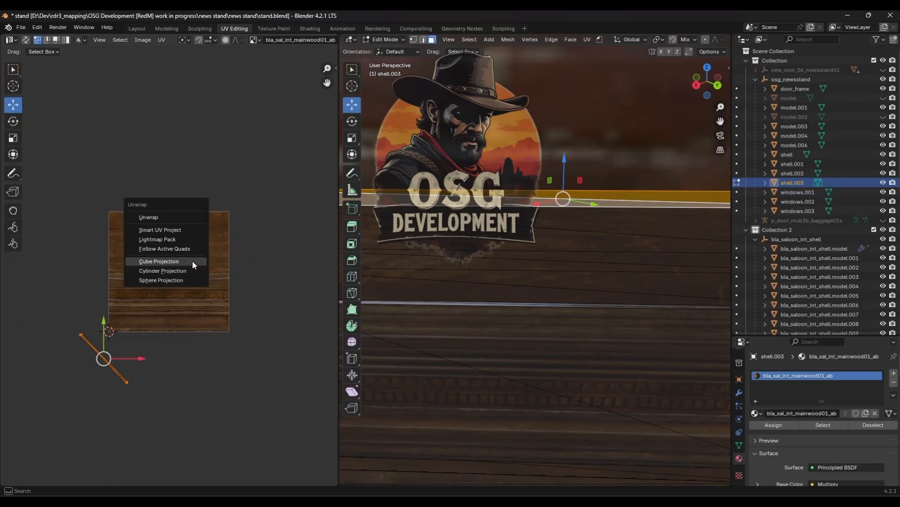
pyautogui.click(193, 261)
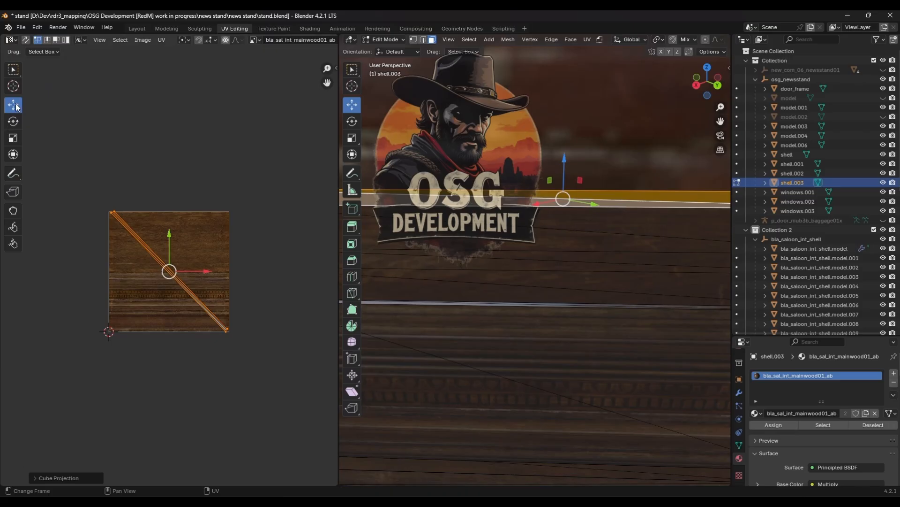
# - Rotate the top trim UVs about 45 degrees to lie horizontal and move them down to the texture's bottom edge
pyautogui.click(14, 124)
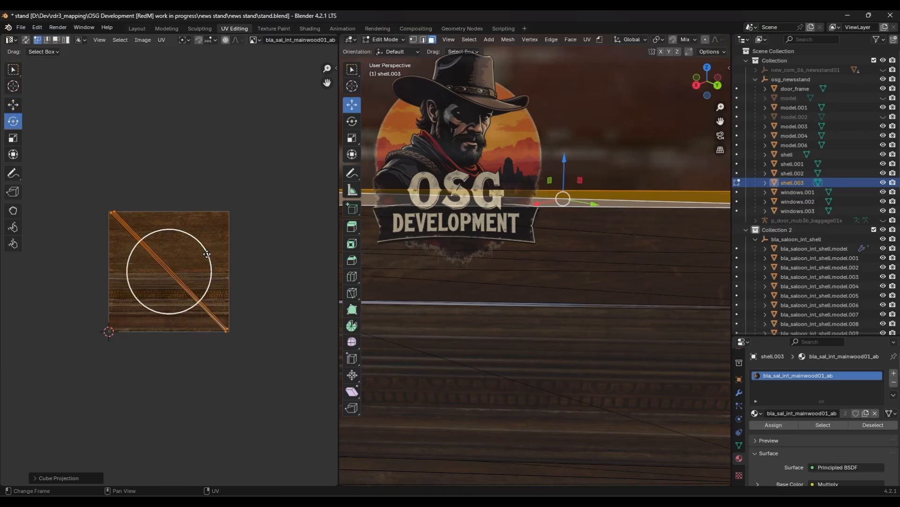
pyautogui.press('r')
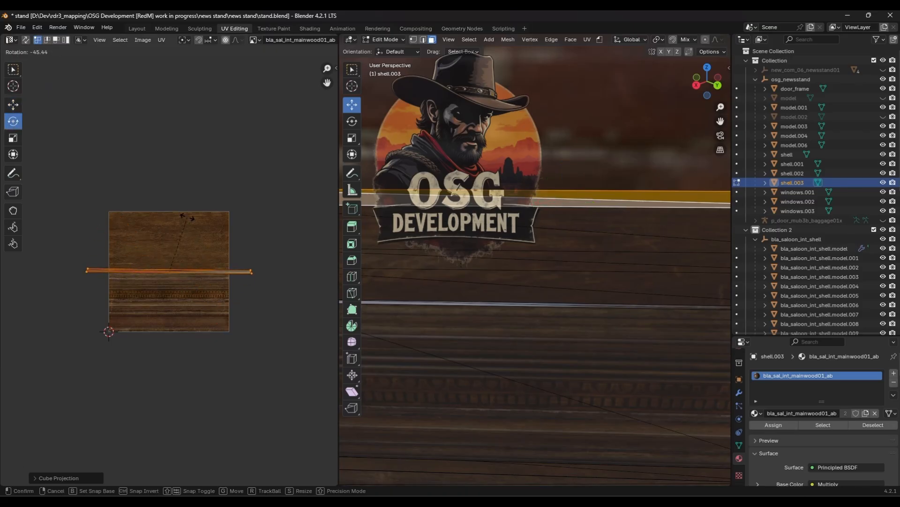
pyautogui.click(187, 216)
pyautogui.click(13, 105)
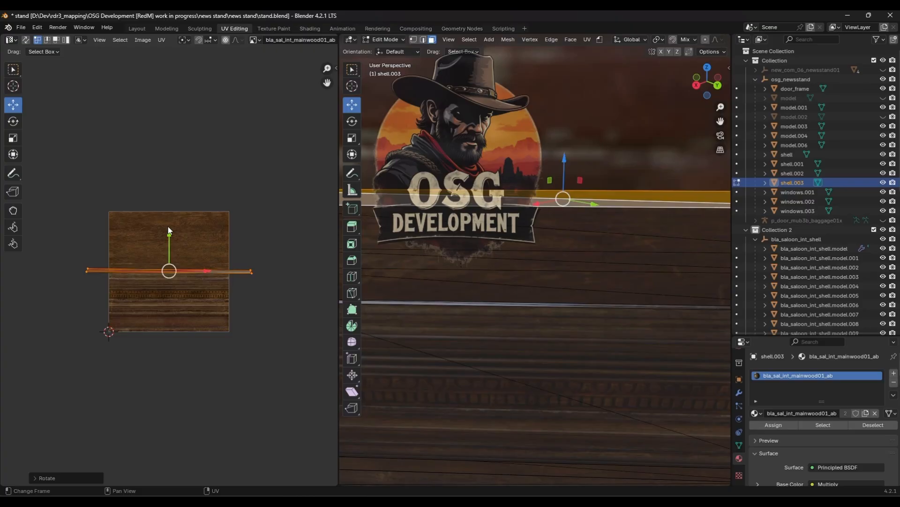
pyautogui.moveTo(168, 227); pyautogui.dragTo(180, 288)
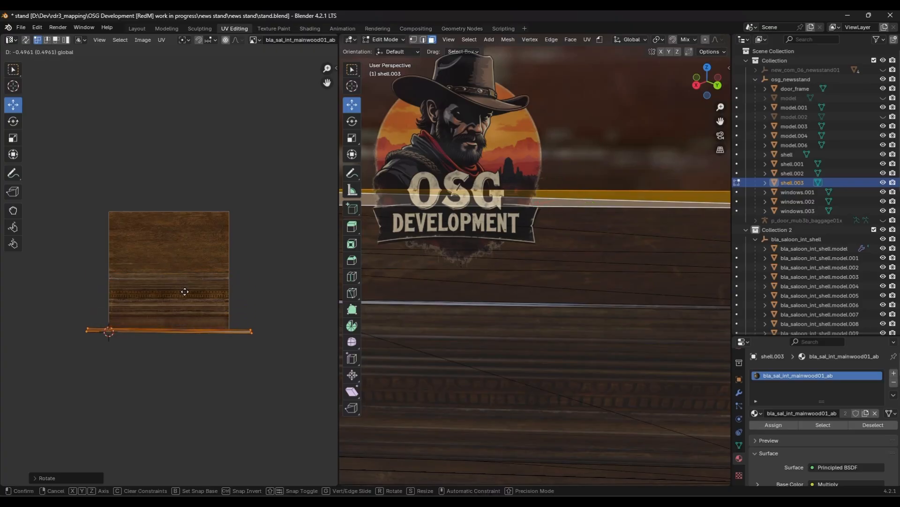
pyautogui.click(185, 291)
# - Shift the top trim strip UVs so their end lines up with the texture's edge
pyautogui.scroll(3, 185, 291)
pyautogui.scroll(2, 184, 292)
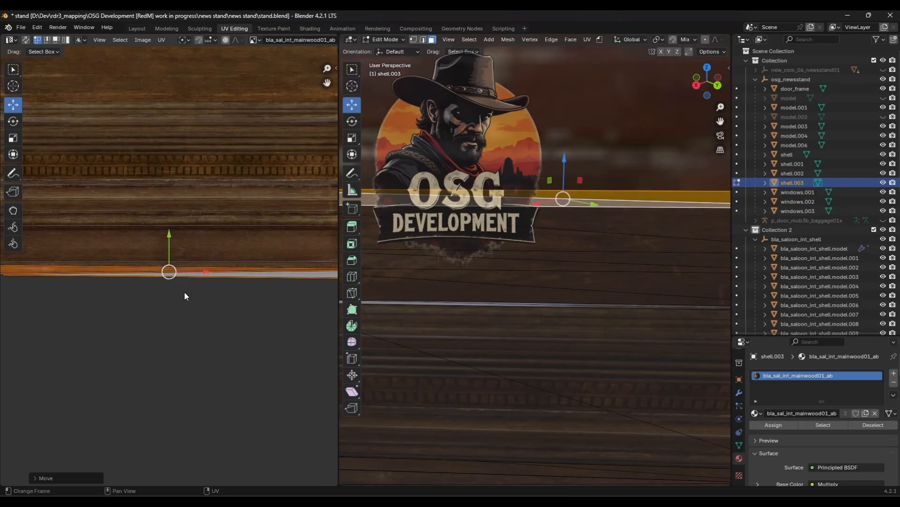
pyautogui.scroll(-1, 185, 292)
pyautogui.moveTo(236, 298); pyautogui.dragTo(135, 302, button='middle')
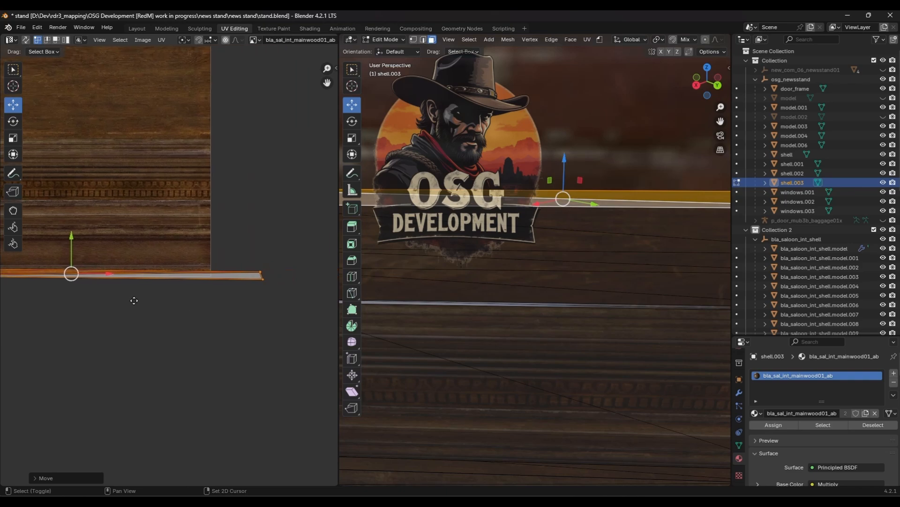
pyautogui.moveTo(267, 289); pyautogui.dragTo(244, 278)
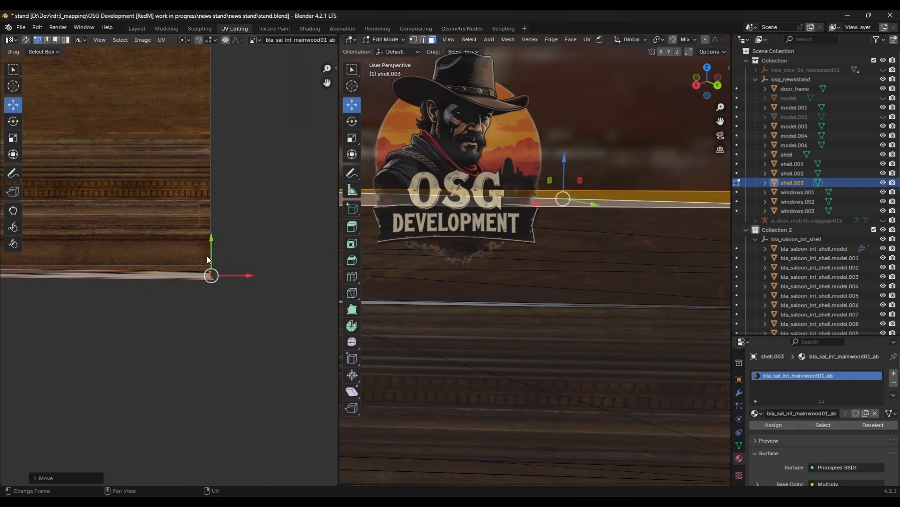
# - Select all the top trim strip UVs and nudge them up to sit along the texture's bottom edge
pyautogui.scroll(-3, 136, 294)
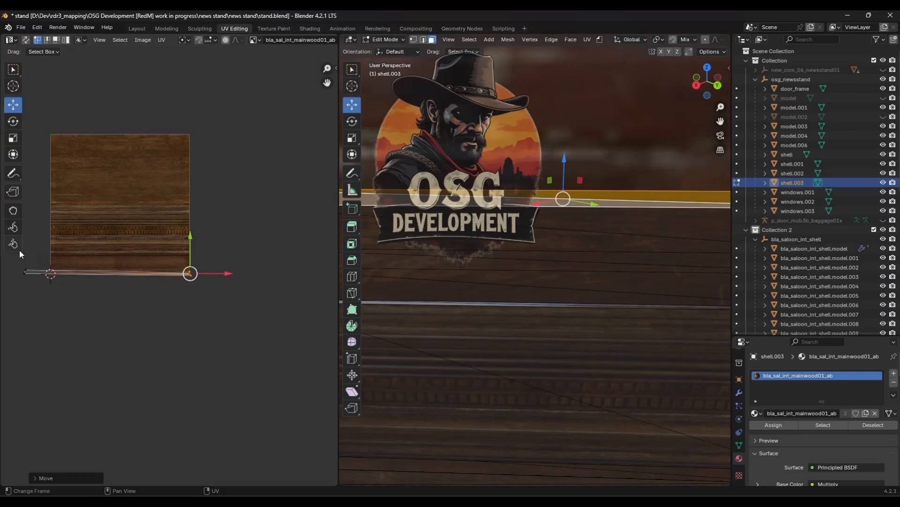
pyautogui.moveTo(24, 267); pyautogui.dragTo(89, 275)
pyautogui.scroll(5, 110, 295)
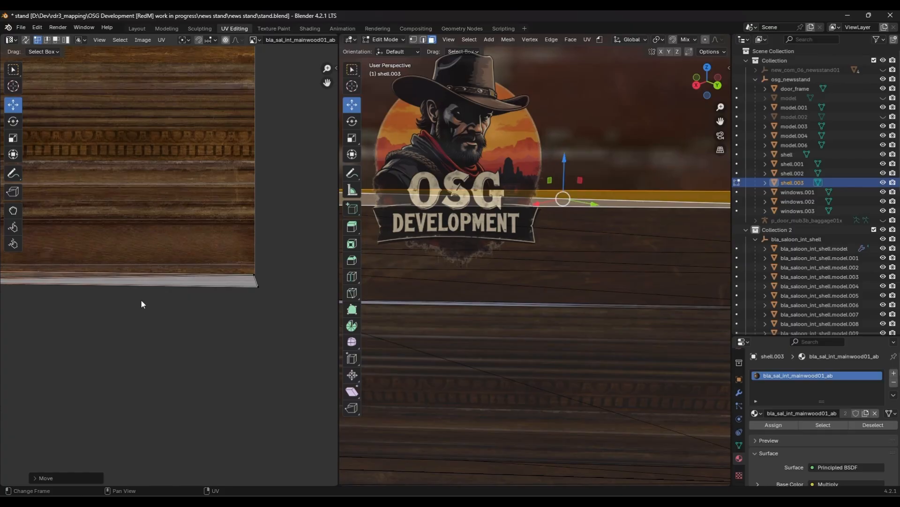
pyautogui.scroll(-5, 142, 304)
pyautogui.press('a')
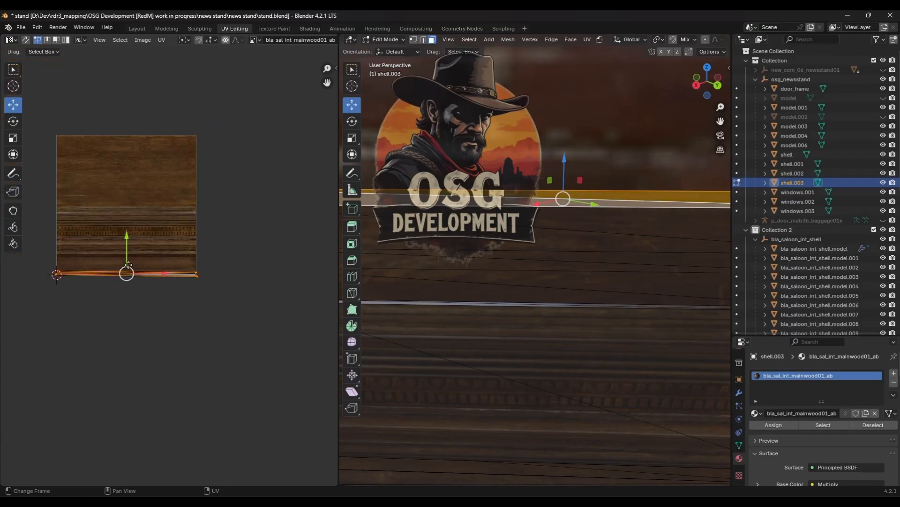
pyautogui.moveTo(126, 258); pyautogui.dragTo(131, 251)
pyautogui.scroll(3, 130, 252)
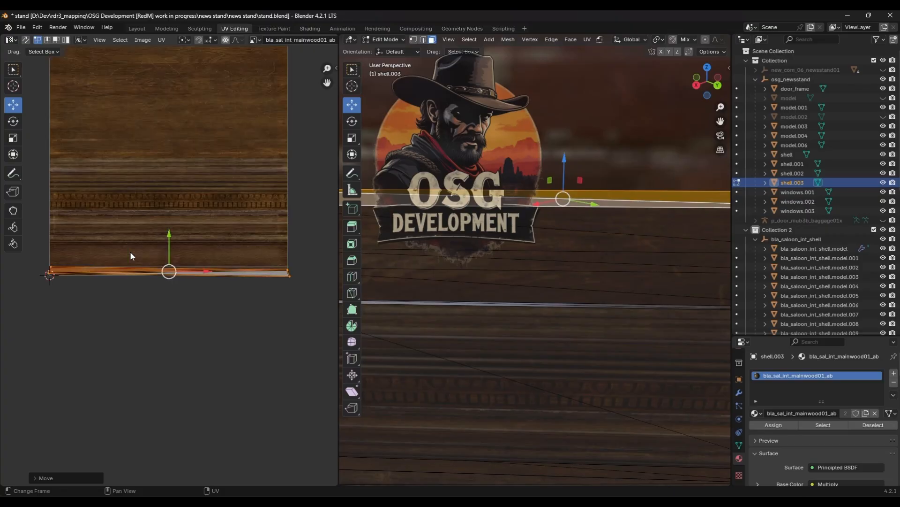
pyautogui.scroll(2, 135, 277)
pyautogui.moveTo(167, 280); pyautogui.dragTo(213, 283, button='middle')
pyautogui.scroll(1, 178, 285)
pyautogui.scroll(2, 178, 287)
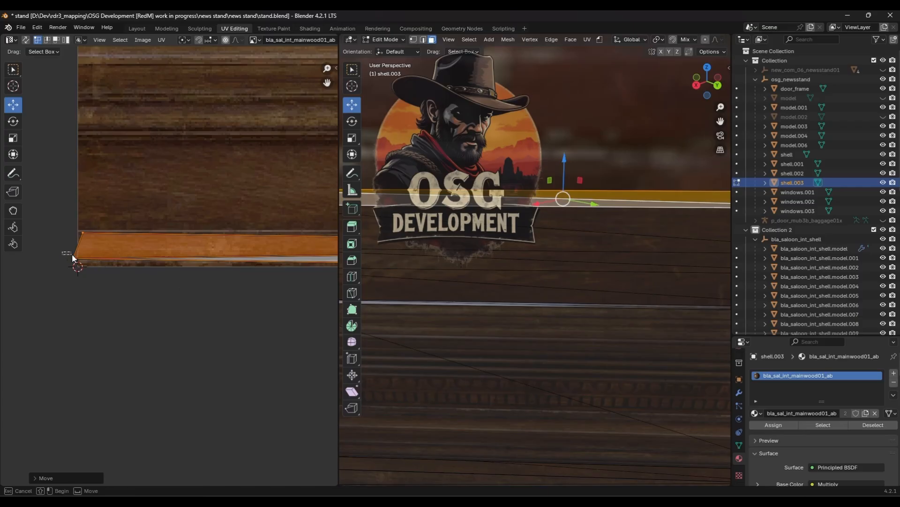
# - Raise the left-end UV vertices of the top trim strip to straighten it along the texture's bottom edge
pyautogui.moveTo(72, 254); pyautogui.dragTo(86, 269)
pyautogui.press('g')
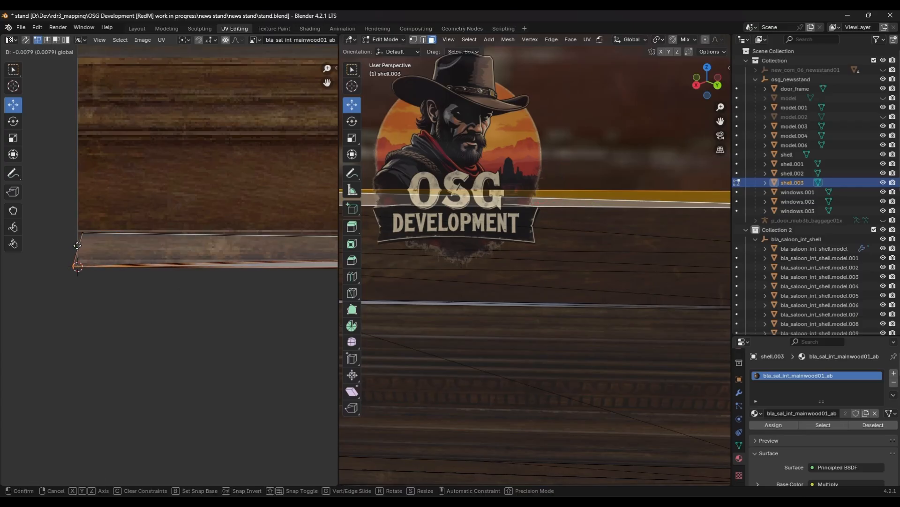
pyautogui.click(78, 245)
pyautogui.moveTo(100, 232); pyautogui.dragTo(95, 230)
pyautogui.moveTo(55, 202); pyautogui.dragTo(80, 284)
pyautogui.moveTo(111, 257); pyautogui.dragTo(112, 250)
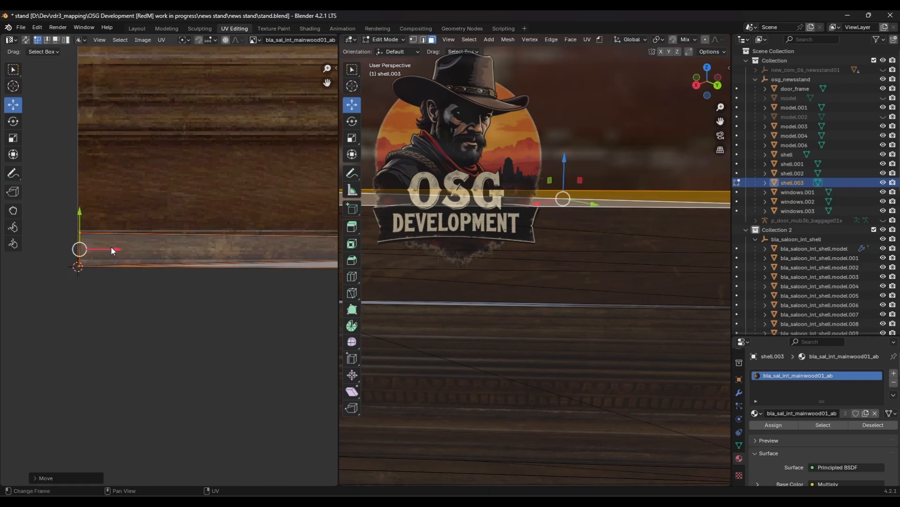
# - Raise the right-end UV vertices of the top trim strip to match, then leave Edit Mode
pyautogui.scroll(-4, 161, 255)
pyautogui.keyDown('shift'); pyautogui.moveTo(276, 252); pyautogui.dragTo(231, 256, button='middle'); pyautogui.keyUp('shift')
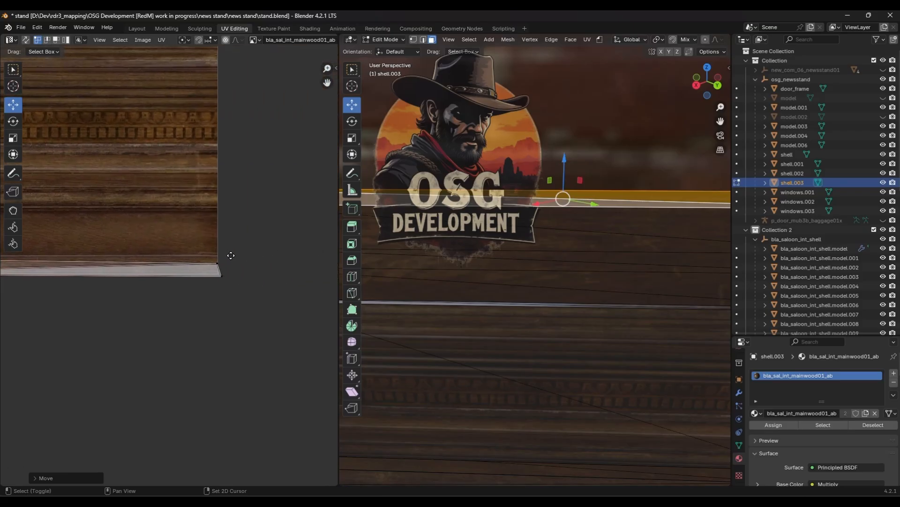
pyautogui.click(219, 262)
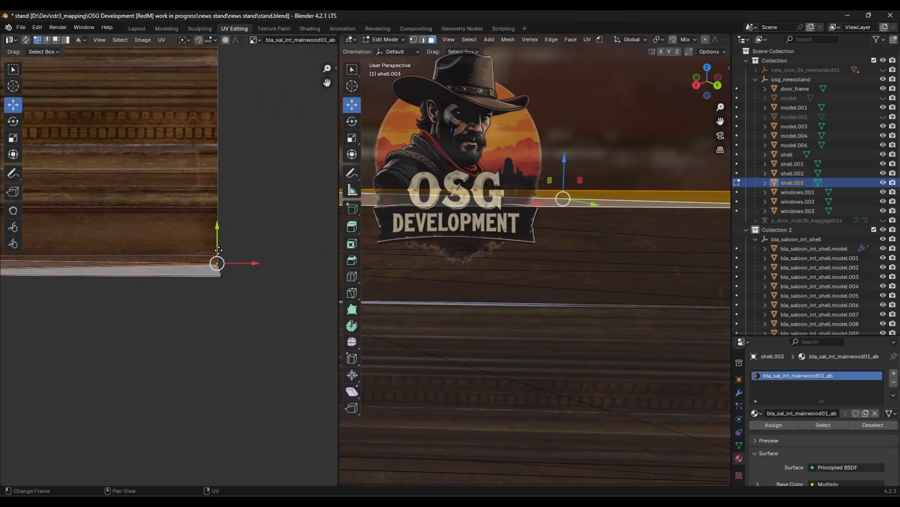
pyautogui.moveTo(217, 262); pyautogui.dragTo(223, 240)
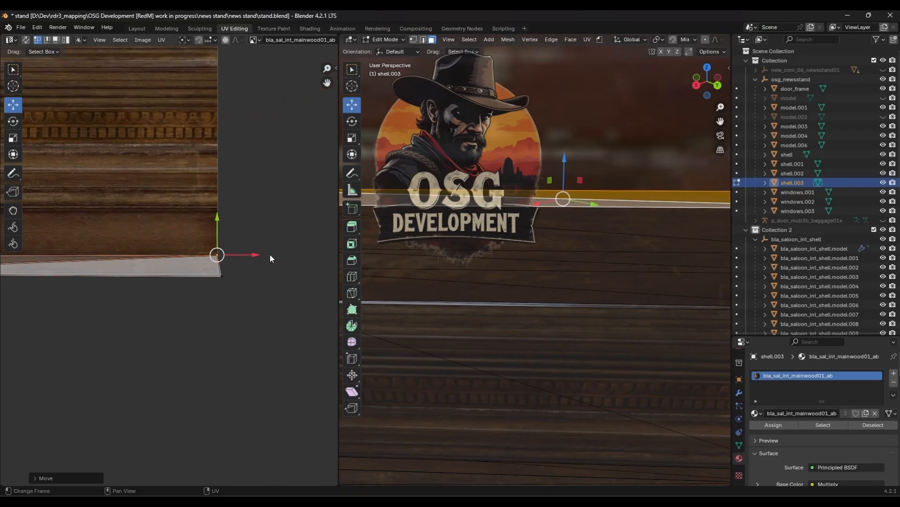
pyautogui.click(223, 276)
pyautogui.moveTo(250, 276); pyautogui.dragTo(248, 255)
pyautogui.press('Tab')
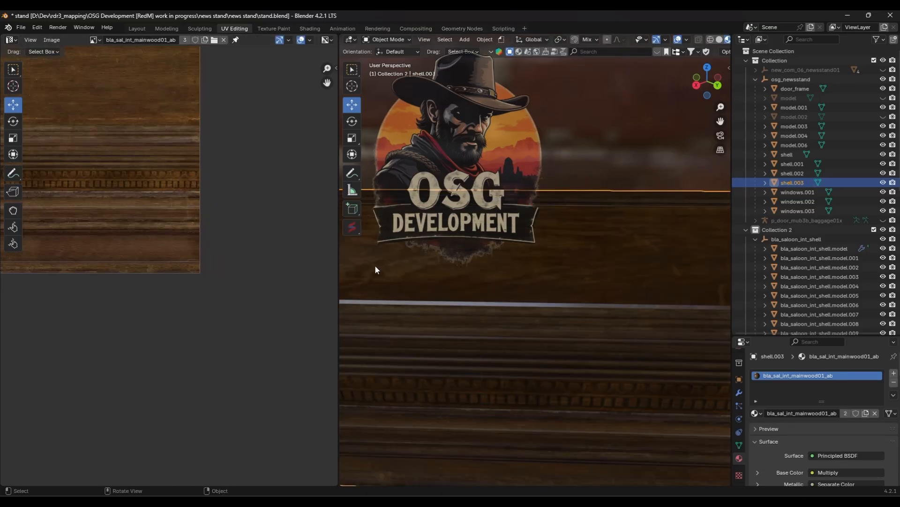
# - Widen the 3D viewport and orbit around the news stand to inspect the textured interior walls and trims
pyautogui.moveTo(488, 286); pyautogui.dragTo(629, 293, button='middle')
pyautogui.scroll(3, 554, 251)
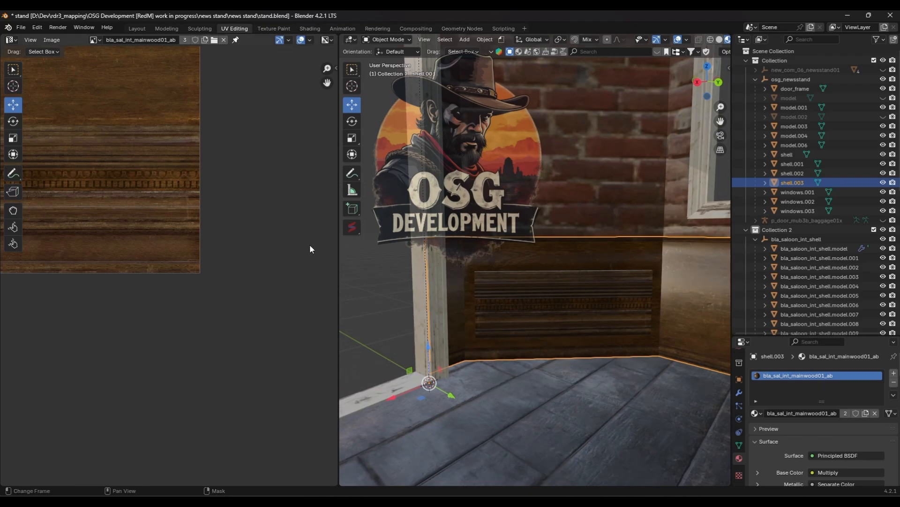
pyautogui.moveTo(338, 253); pyautogui.dragTo(127, 269)
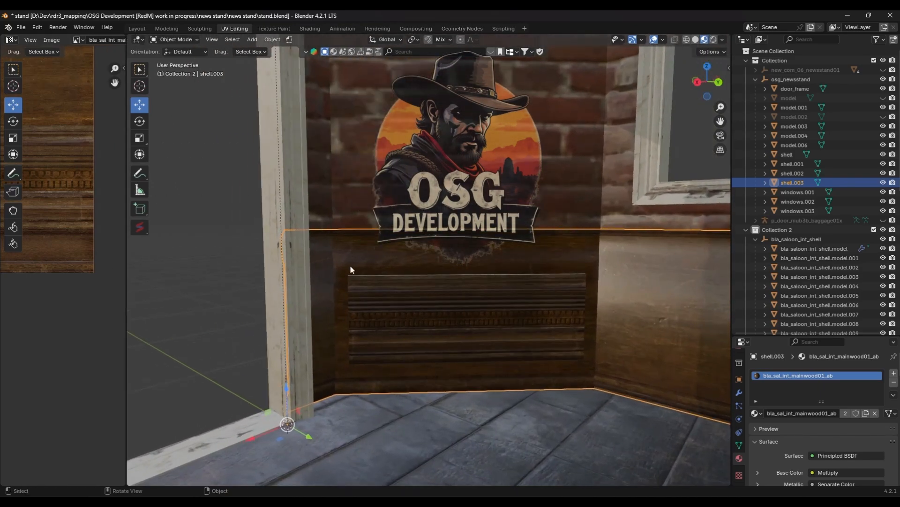
pyautogui.scroll(-3, 530, 302)
pyautogui.moveTo(608, 320); pyautogui.dragTo(421, 275, button='middle')
pyautogui.scroll(-8, 455, 310)
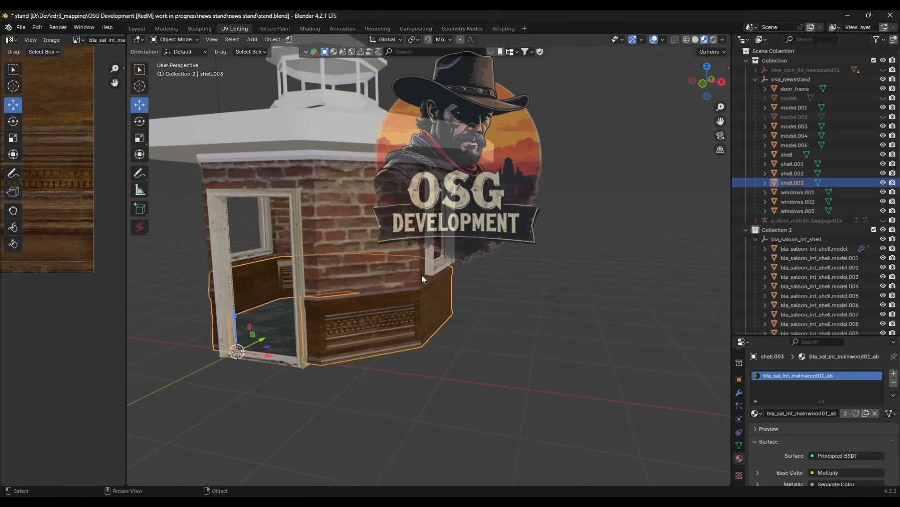
pyautogui.moveTo(364, 229); pyautogui.dragTo(478, 289, button='middle')
pyautogui.scroll(-3, 478, 289)
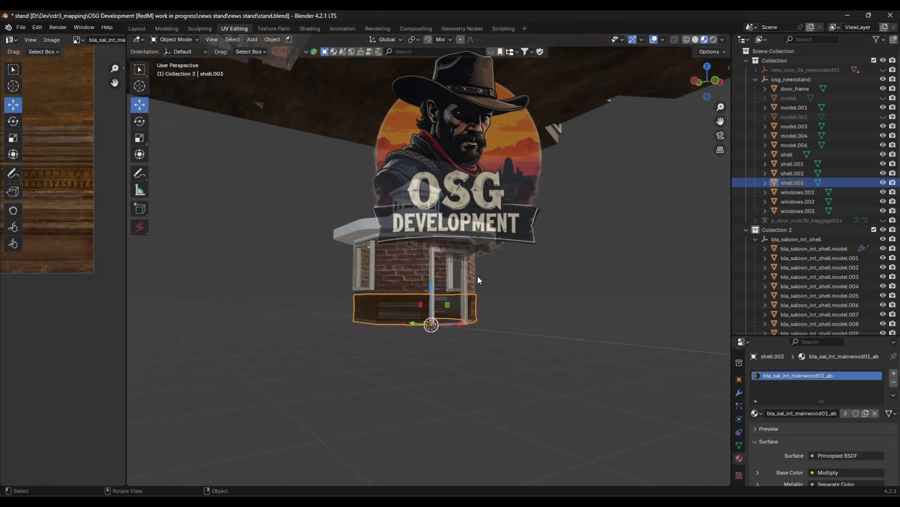
pyautogui.scroll(8, 478, 276)
pyautogui.moveTo(437, 316); pyautogui.dragTo(460, 304, button='middle')
pyautogui.click(568, 288)
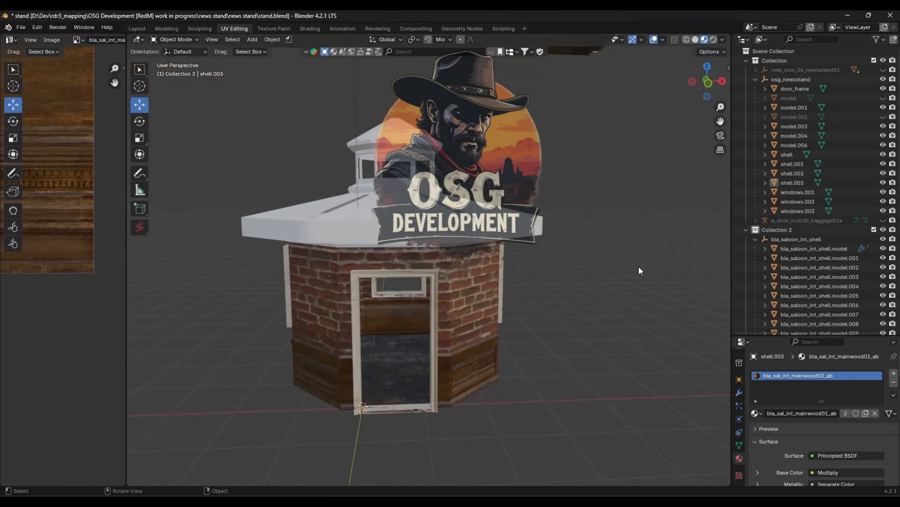
# - Toggle the original newsstand collection's visibility on and off, then unhide the hidden models in osg_newsstand
pyautogui.click(883, 70)
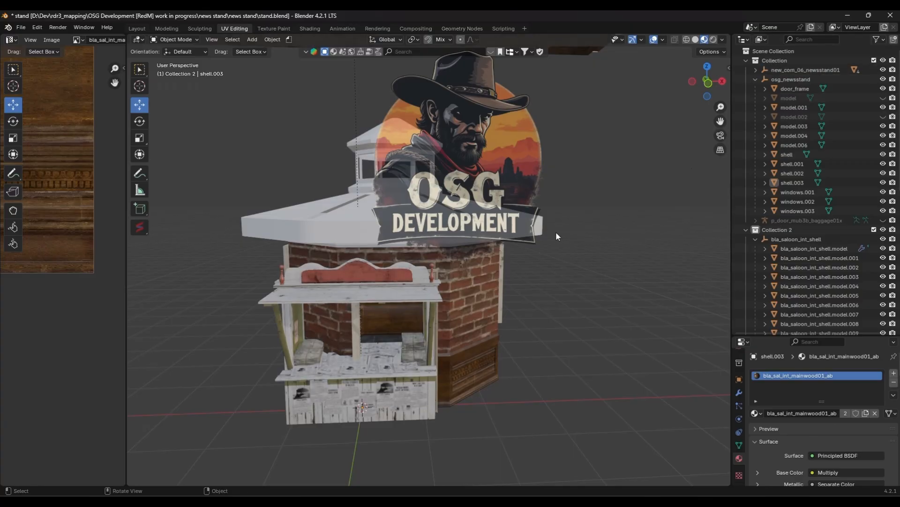
pyautogui.click(883, 69)
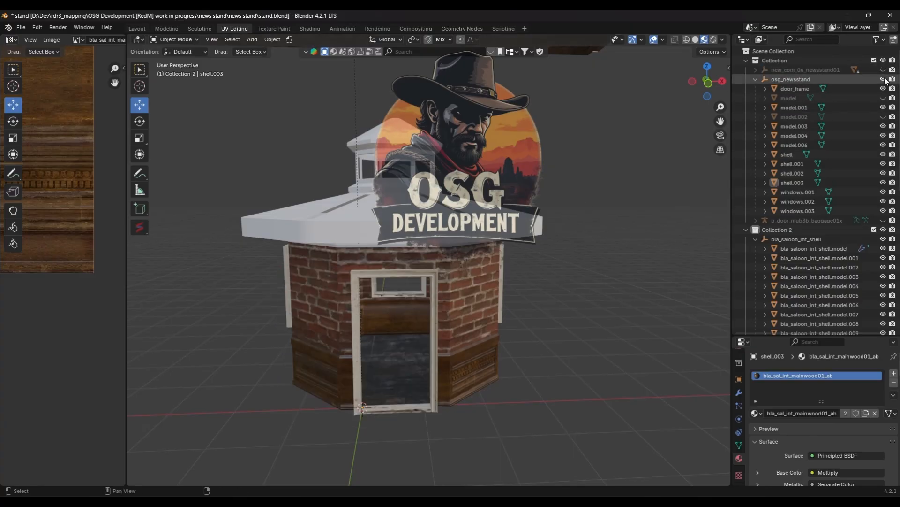
pyautogui.keyDown('shift'); pyautogui.click(883, 80); pyautogui.keyUp('shift')
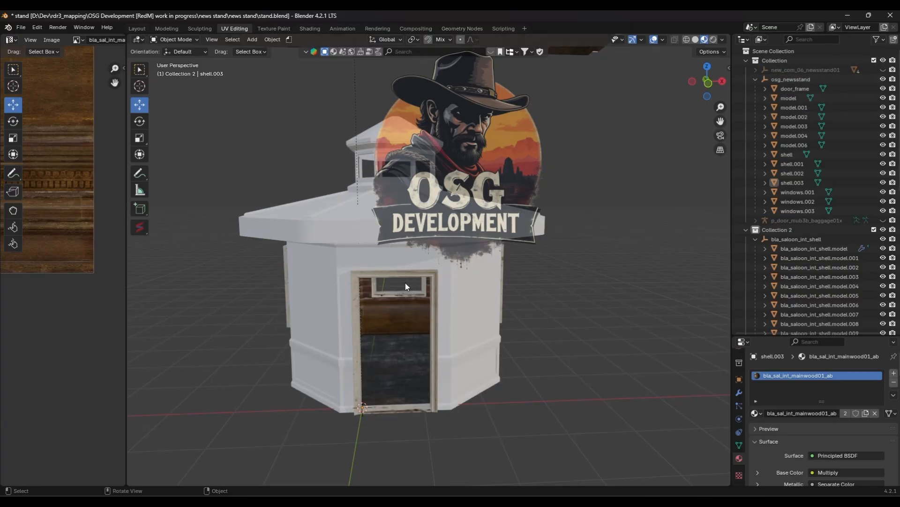
# - Orbit into the news stand and review the interior textures and the wood material's image texture slots
pyautogui.moveTo(417, 286); pyautogui.dragTo(488, 271, button='middle')
pyautogui.scroll(5, 430, 306)
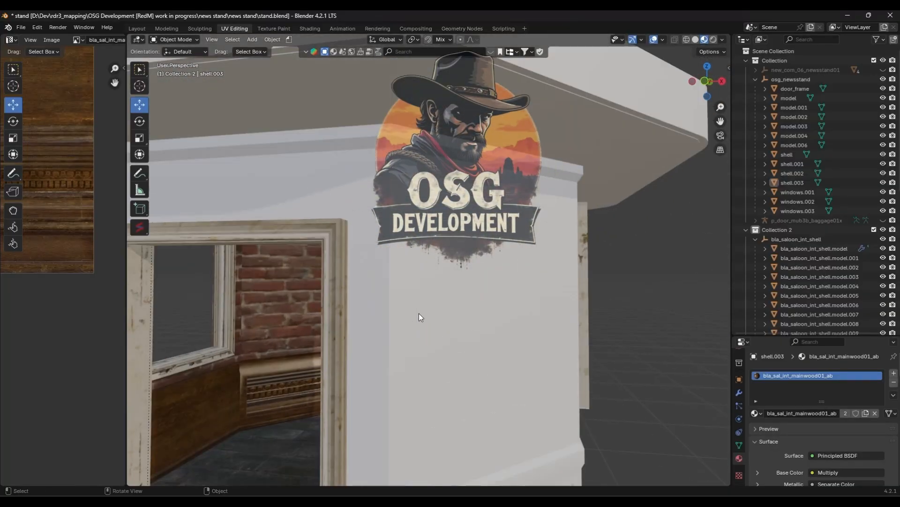
pyautogui.moveTo(419, 313); pyautogui.dragTo(544, 312, button='middle')
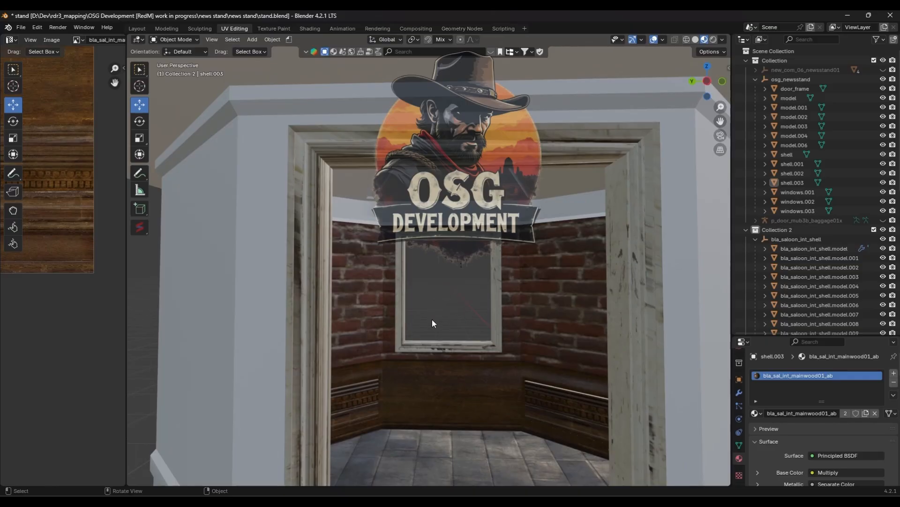
pyautogui.moveTo(432, 319); pyautogui.dragTo(453, 323, button='middle')
pyautogui.scroll(-15, 780, 408)
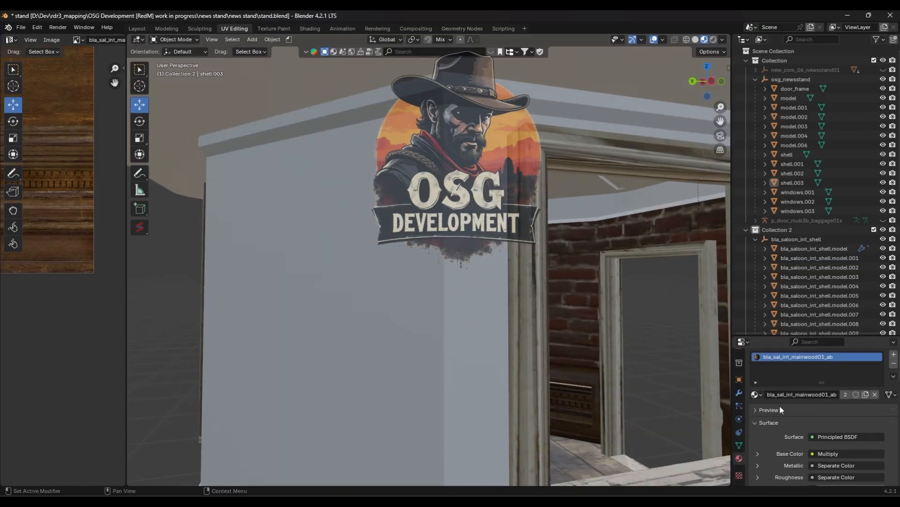
pyautogui.scroll(-7, 784, 424)
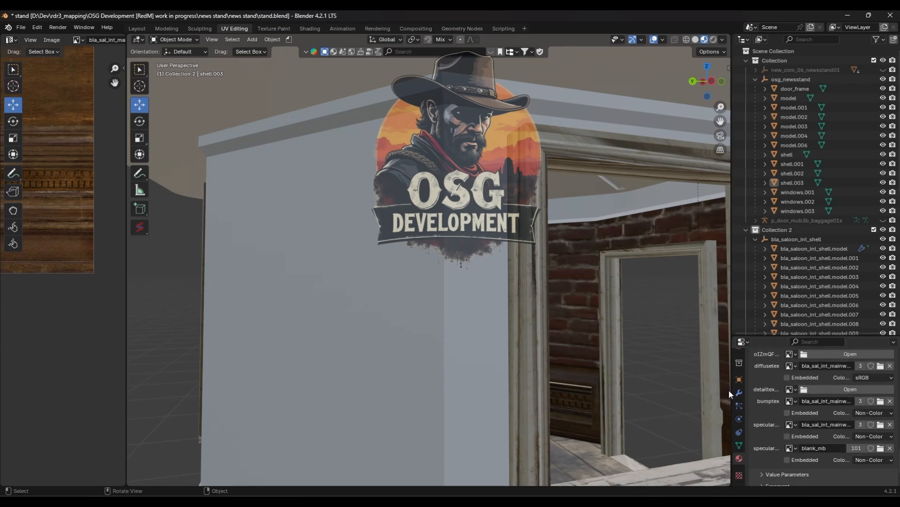
pyautogui.moveTo(731, 390); pyautogui.dragTo(601, 392)
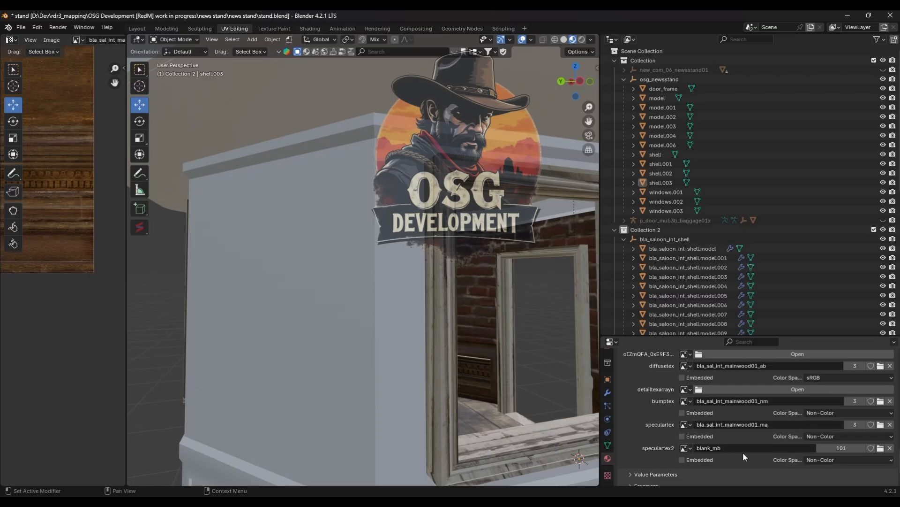
pyautogui.moveTo(600, 326); pyautogui.dragTo(768, 361)
pyautogui.scroll(-5, 592, 370)
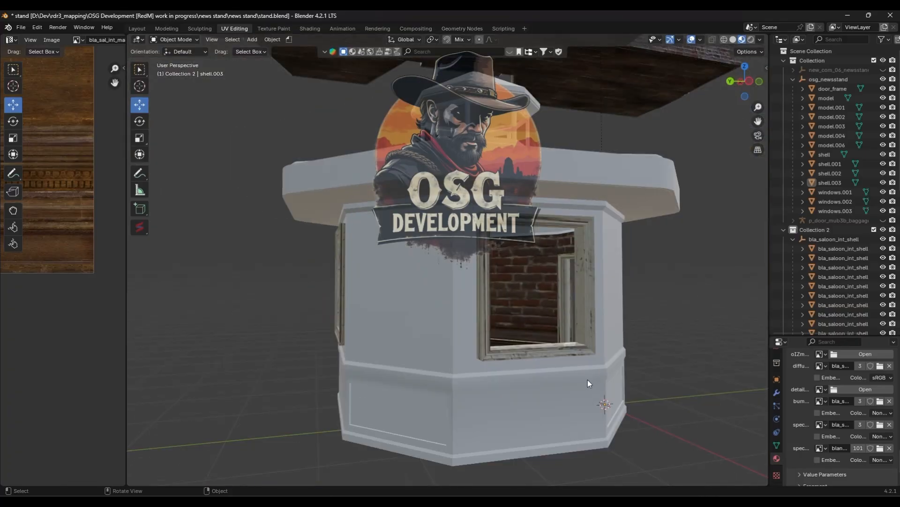
pyautogui.moveTo(587, 379); pyautogui.dragTo(631, 400, button='middle')
pyautogui.scroll(5, 493, 379)
pyautogui.scroll(-2, 494, 379)
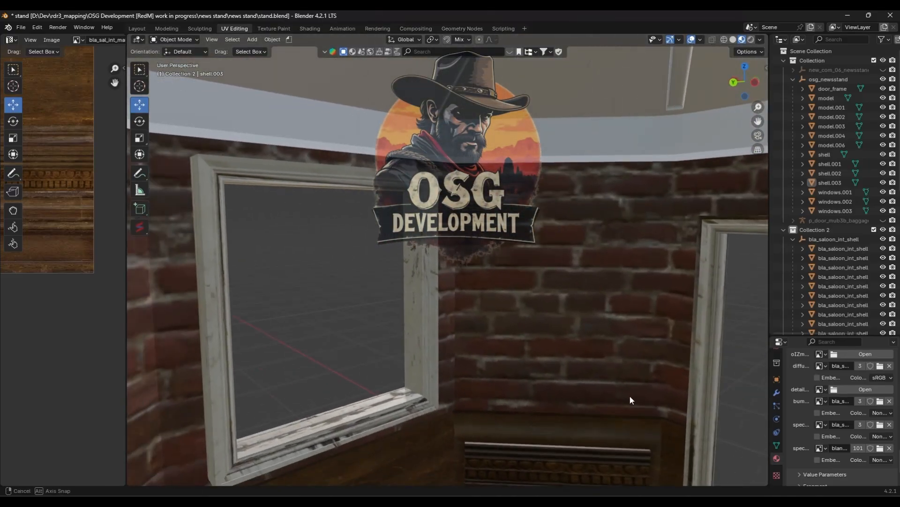